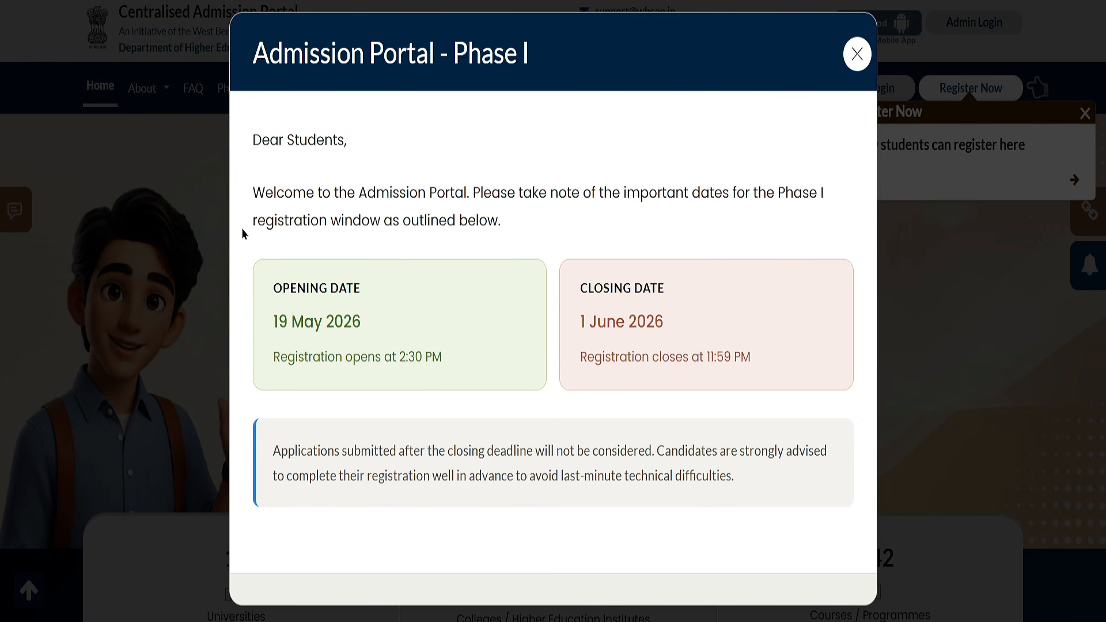
# Review the Phase I registration opening and closing dates, and dismiss the admission notice and the registration hint
pyautogui.tripleClick(276, 331)
pyautogui.click(588, 327)
pyautogui.moveTo(589, 327); pyautogui.dragTo(672, 324)
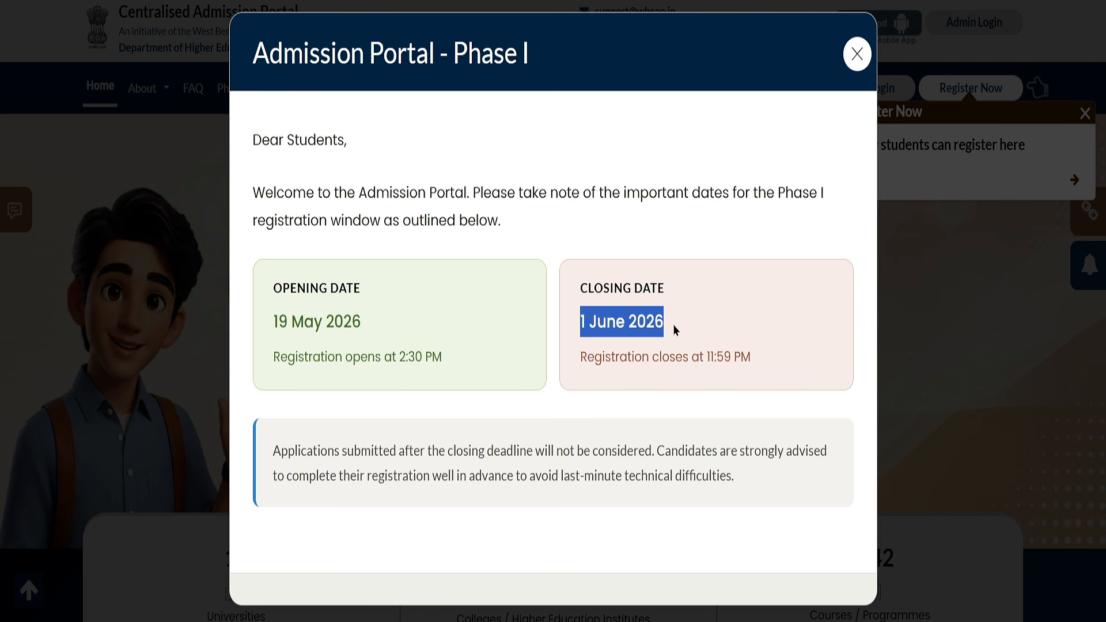
pyautogui.click(857, 54)
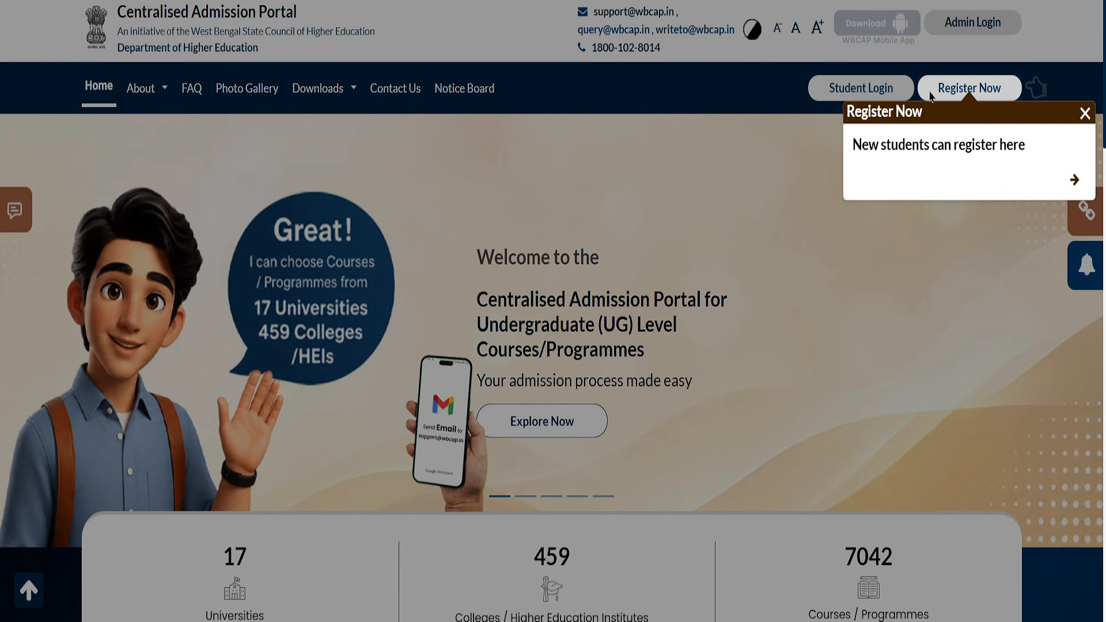
pyautogui.click(1085, 114)
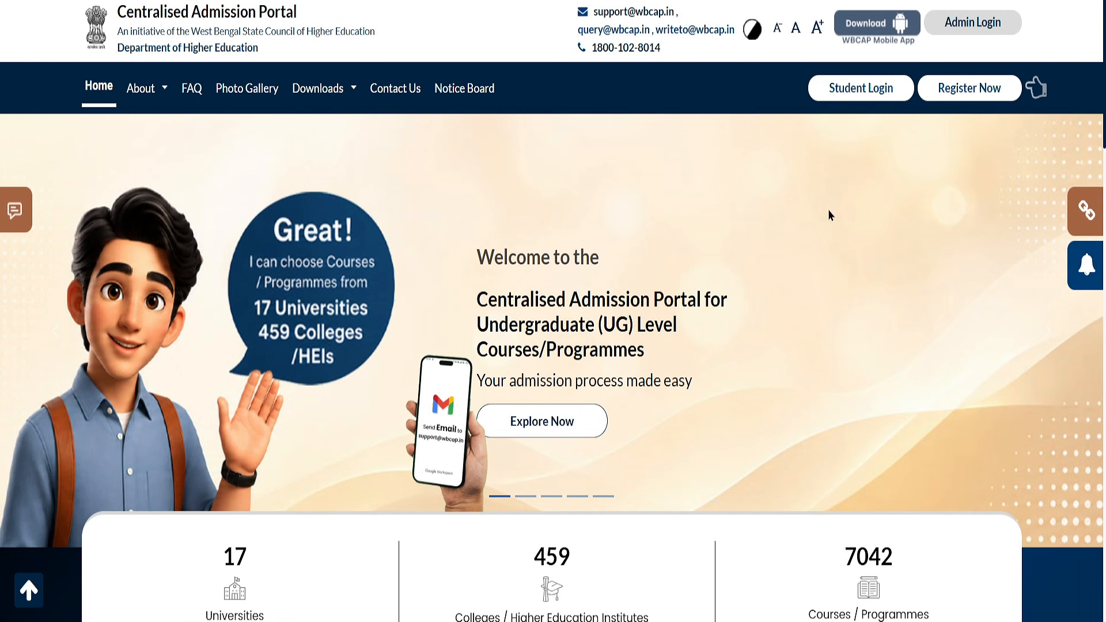
# Open the new student registration and dismiss the guidance pop-ups on both stages of the form
pyautogui.click(977, 95)
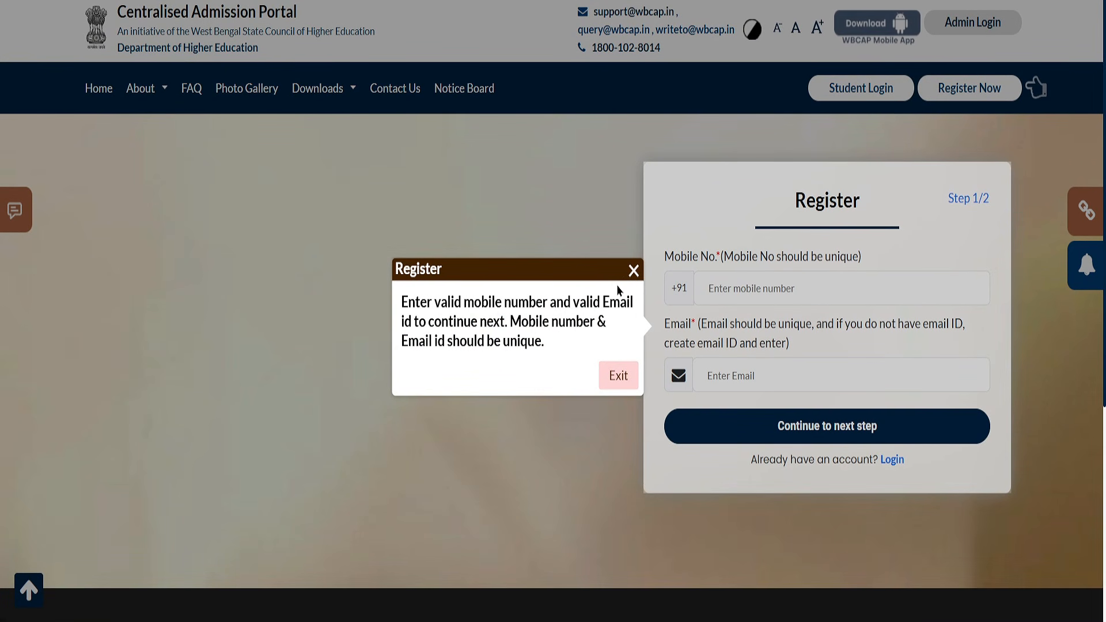
pyautogui.click(636, 270)
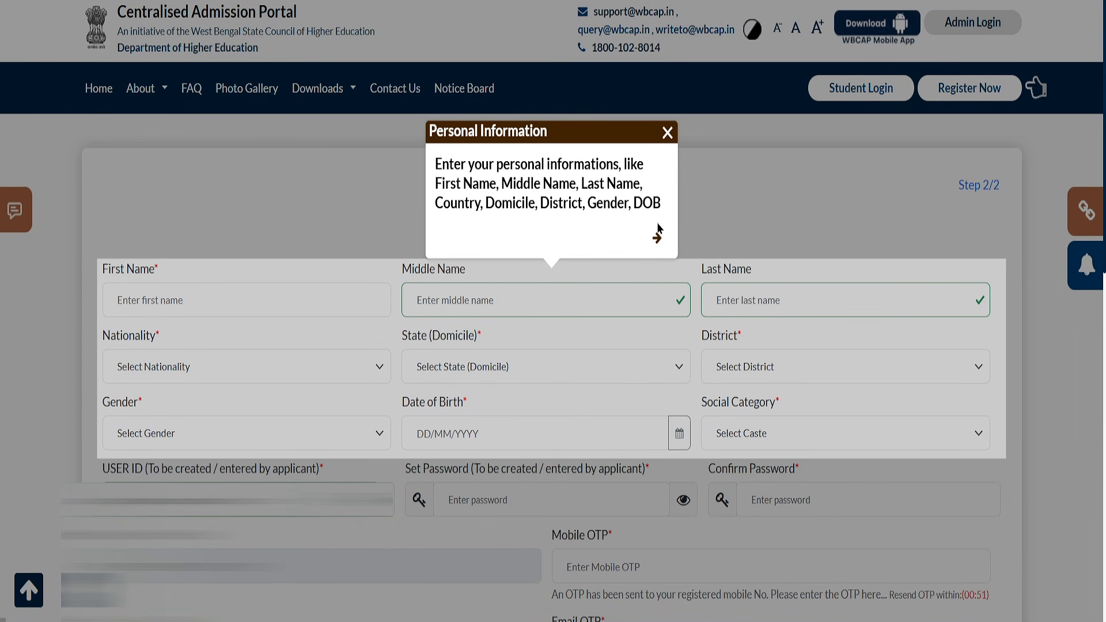
pyautogui.click(666, 133)
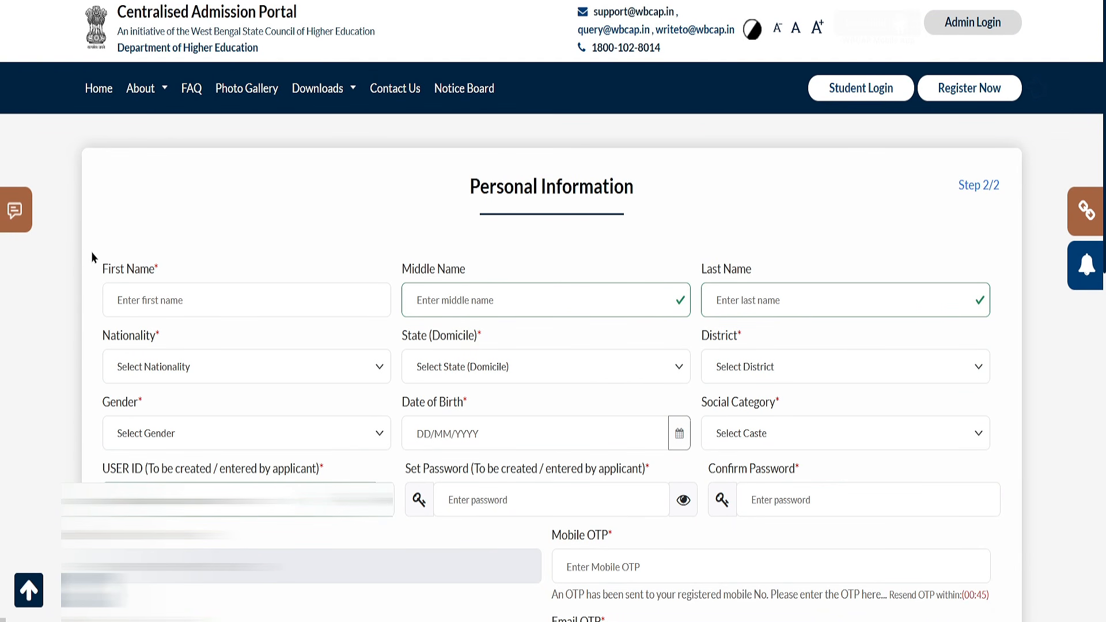
# Examine the first and middle name fields of the Personal Information form
pyautogui.moveTo(99, 271); pyautogui.dragTo(150, 271)
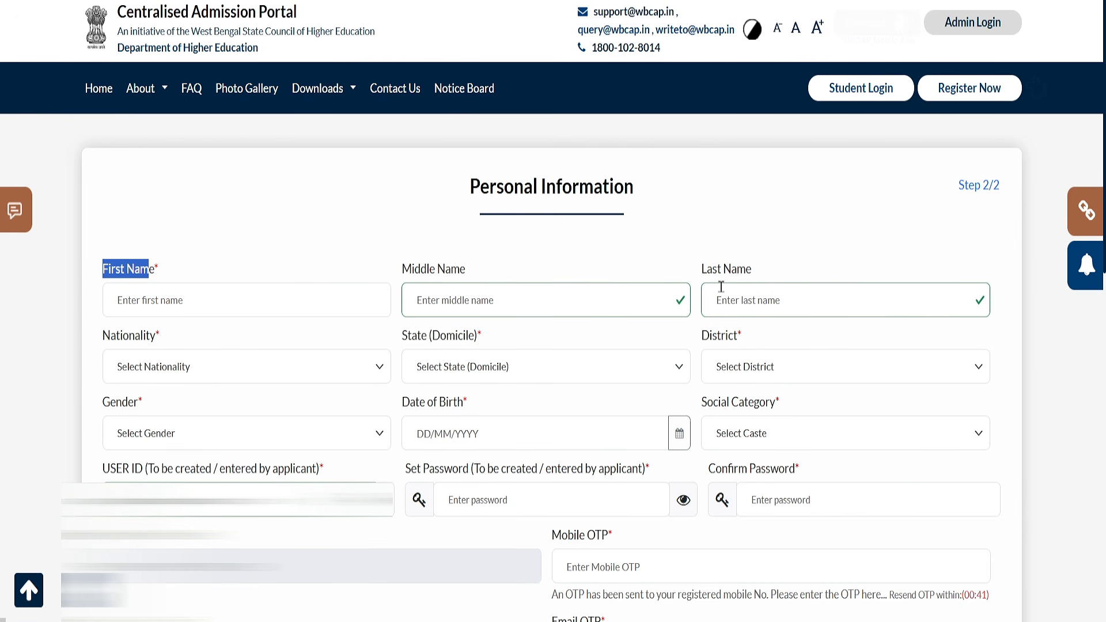
pyautogui.click(183, 312)
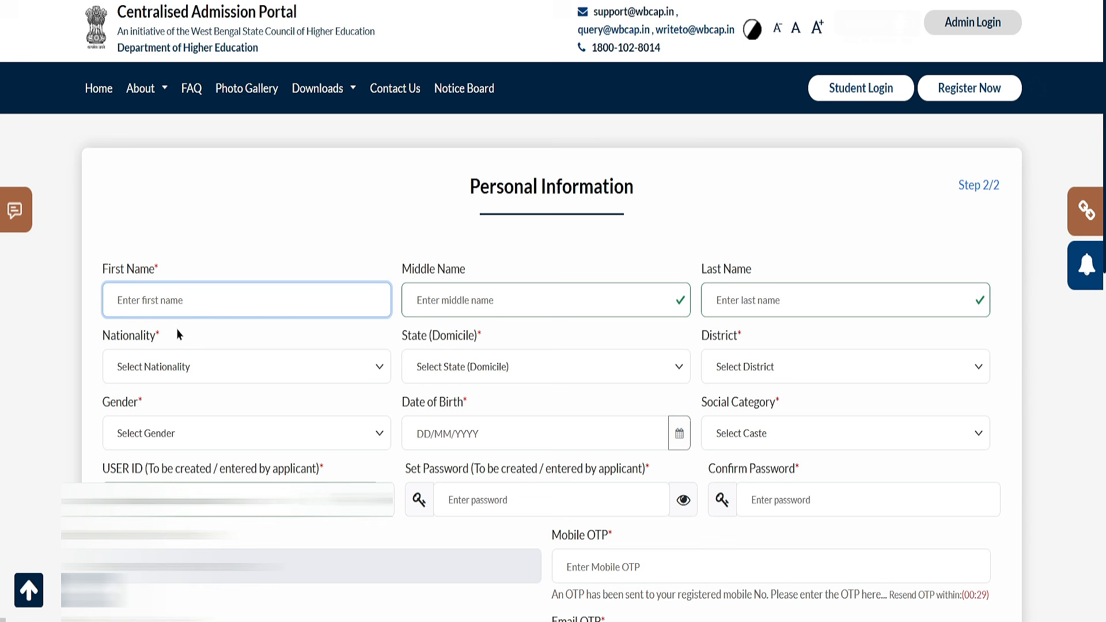
pyautogui.moveTo(100, 271); pyautogui.dragTo(149, 271)
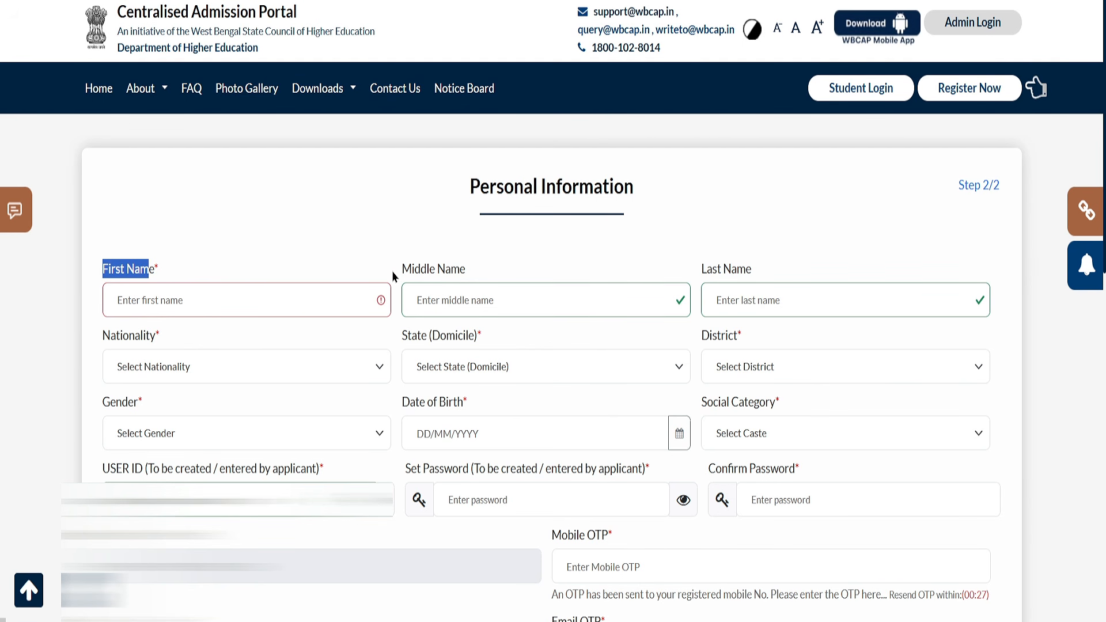
pyautogui.moveTo(396, 280); pyautogui.dragTo(461, 272)
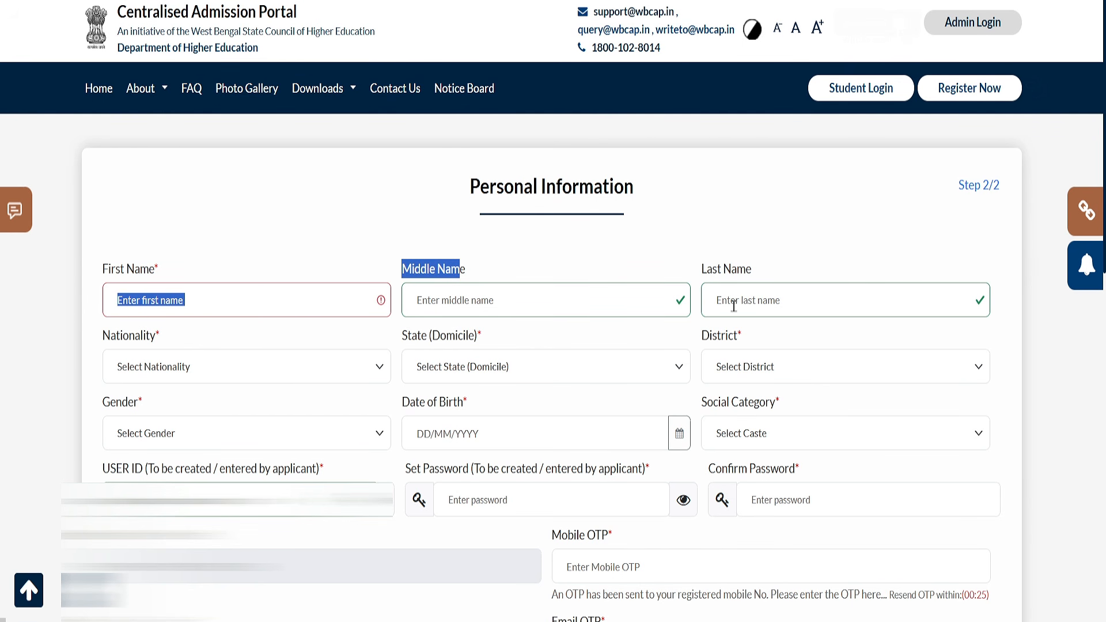
pyautogui.click(469, 307)
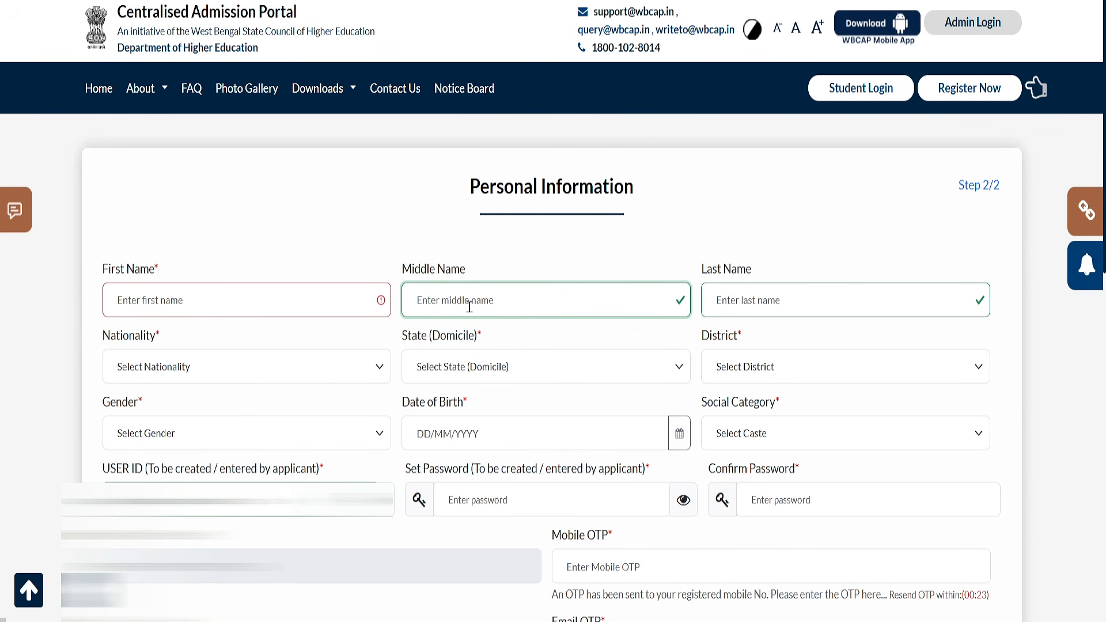
# Set the nationality to Indian, the domicile state to West Bengal and the district to Maldah
pyautogui.click(181, 373)
pyautogui.click(174, 426)
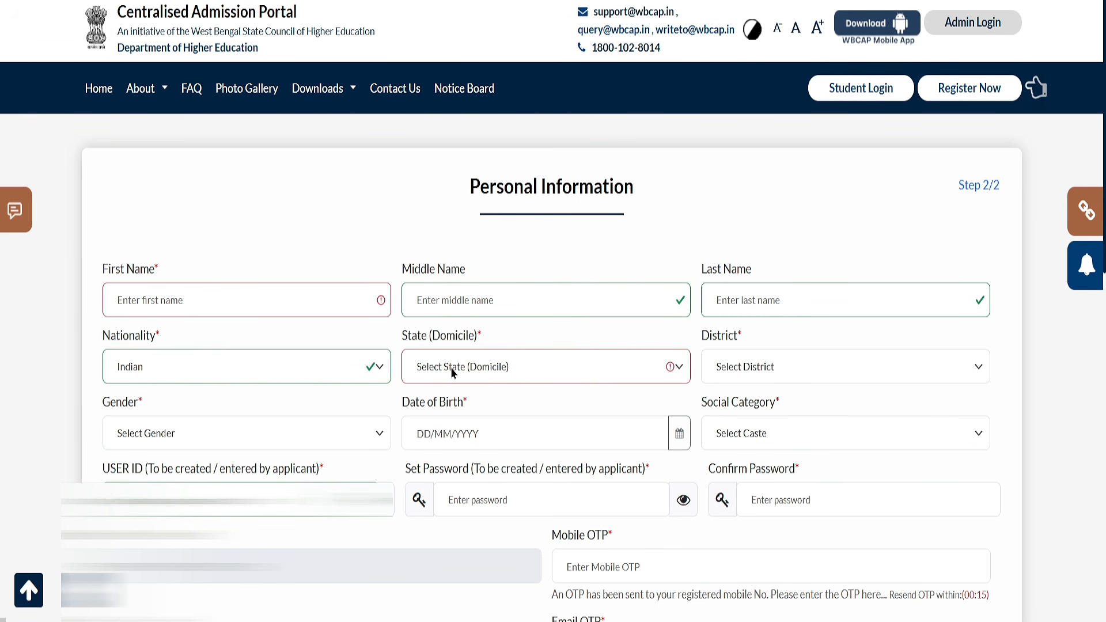
pyautogui.click(667, 365)
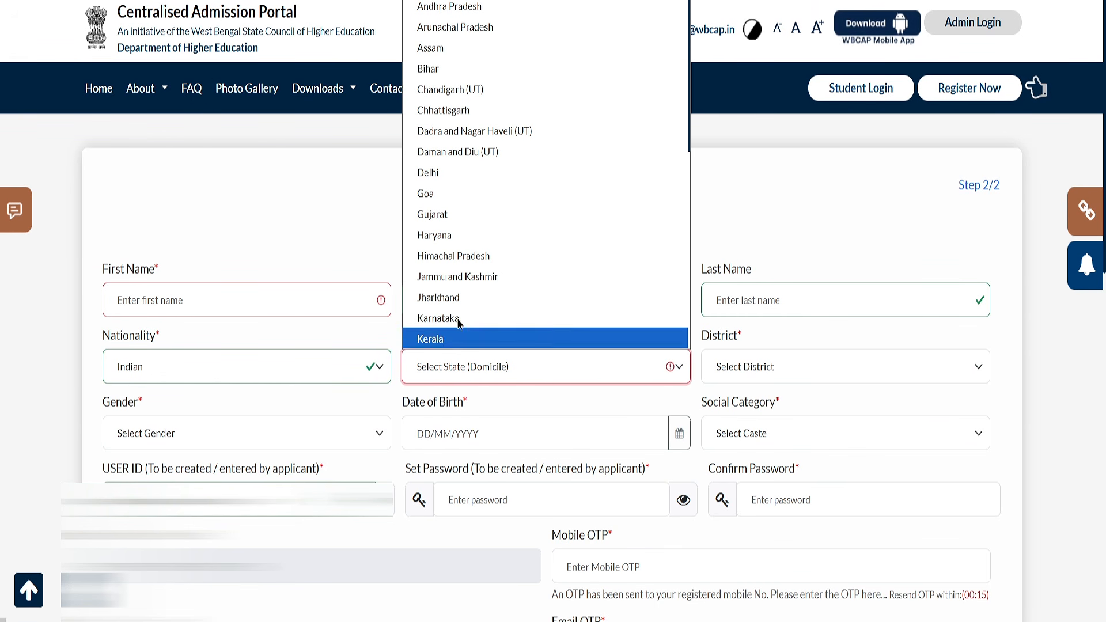
pyautogui.click(469, 1)
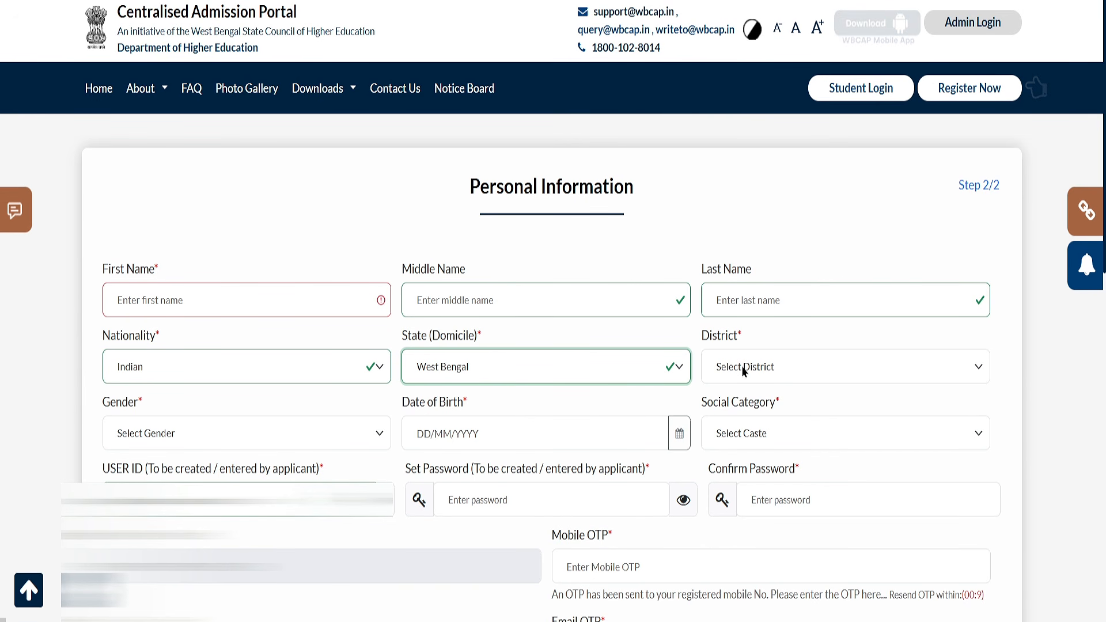
pyautogui.click(758, 368)
pyautogui.click(753, 214)
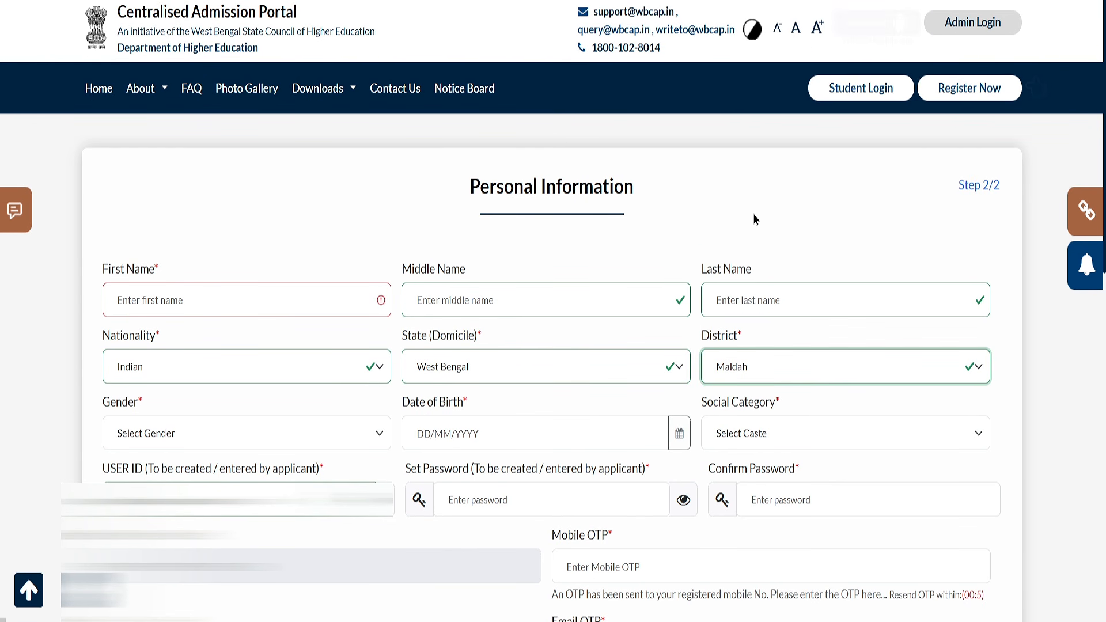
# Set the gender to Male and the social category to Scheduled Caste - WB, leaving the date of birth empty
pyautogui.click(165, 444)
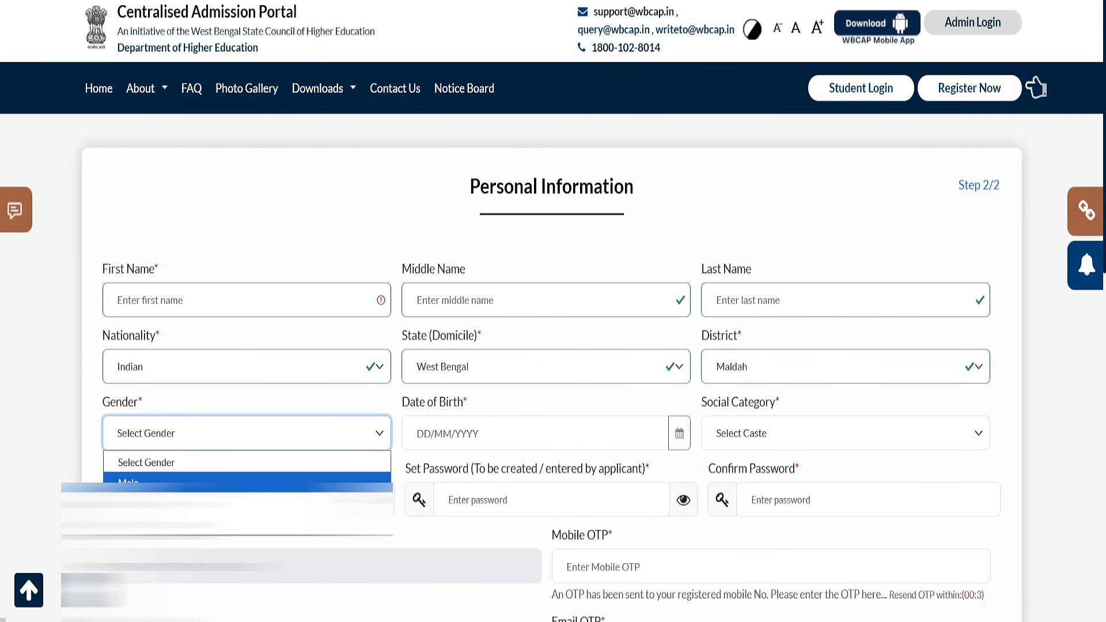
pyautogui.click(159, 481)
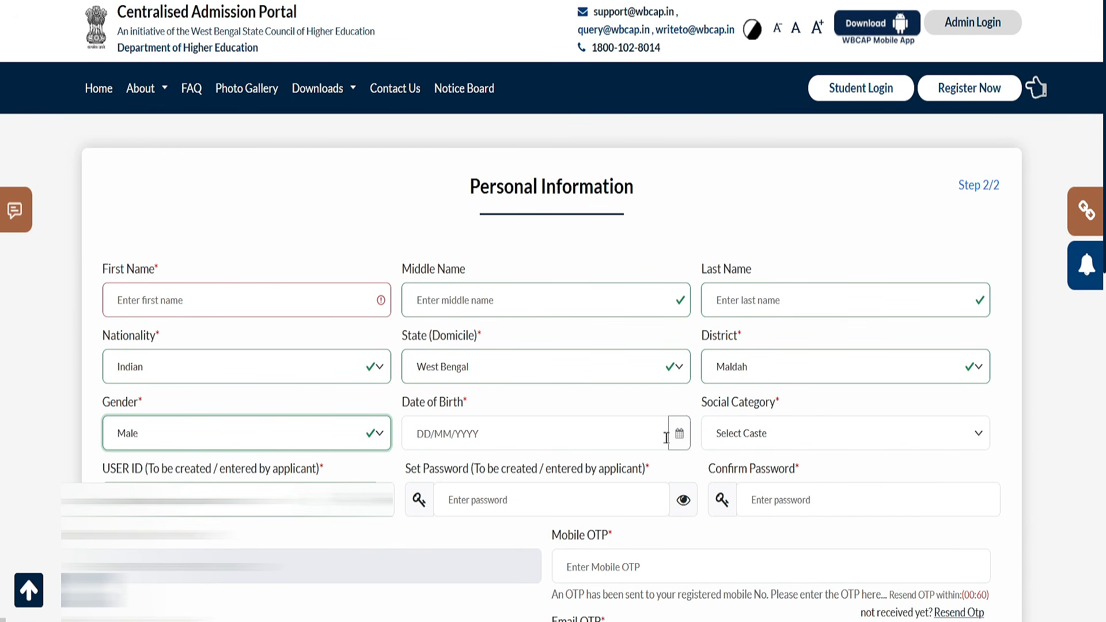
pyautogui.click(663, 435)
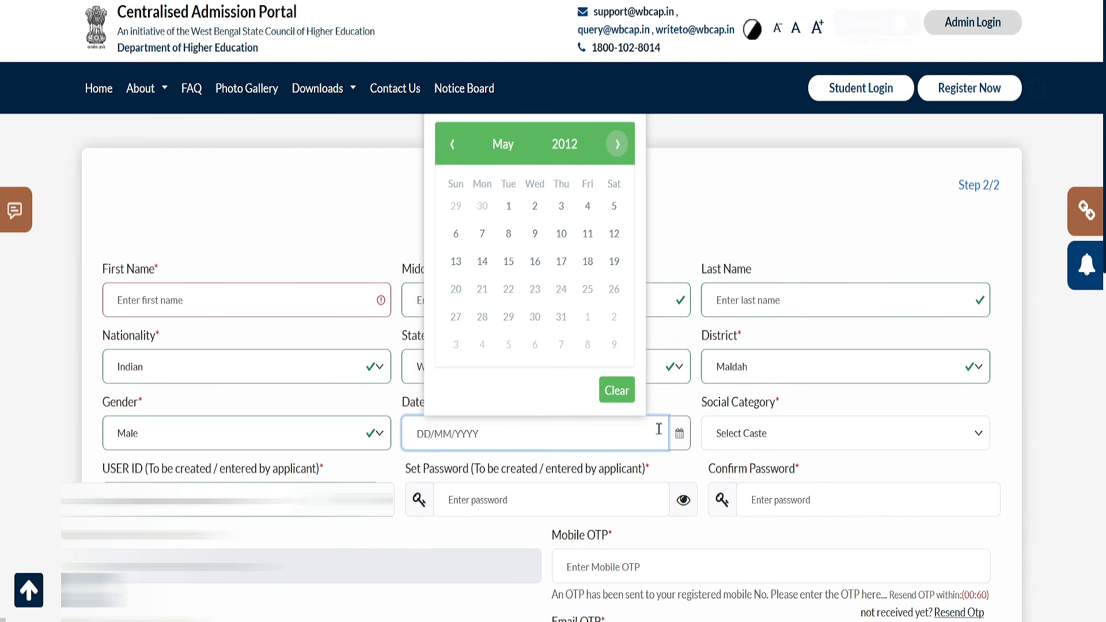
pyautogui.click(672, 446)
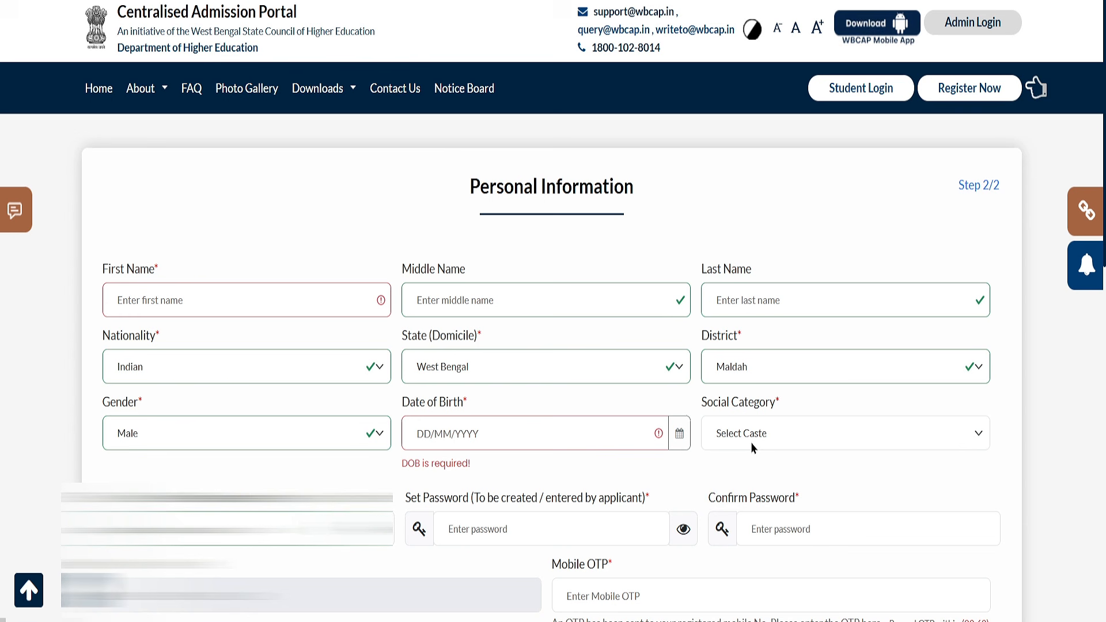
pyautogui.click(751, 442)
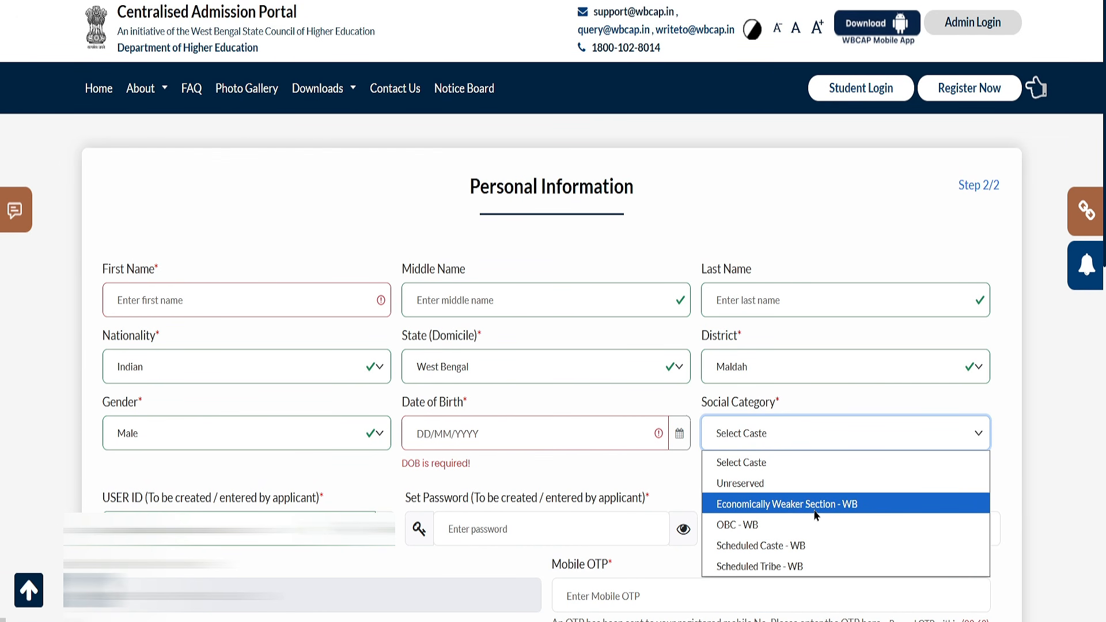
pyautogui.click(760, 546)
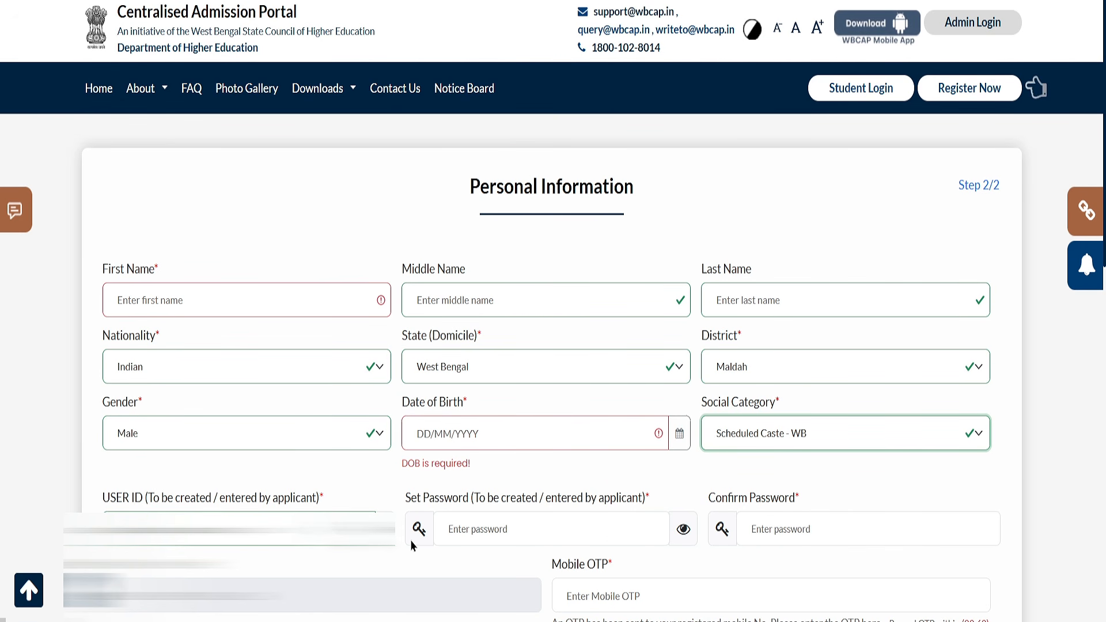
# Fill in the 10+2 details: passed YES, academic year 2026 and board West Bengal Council of Higher Secondary Education
pyautogui.scroll(-7, 503, 340)
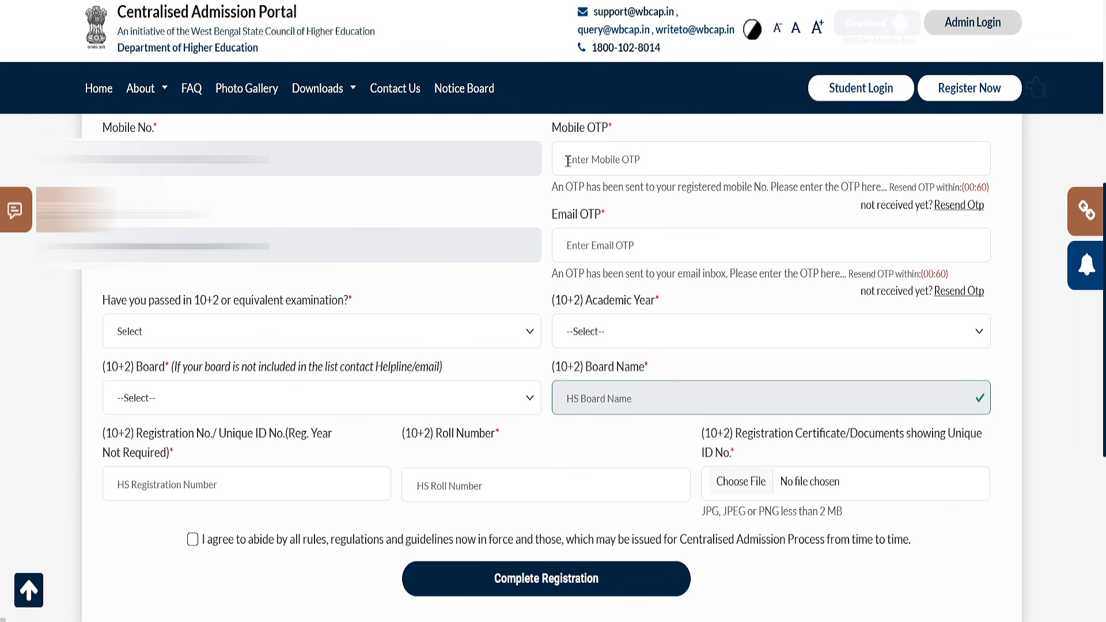
pyautogui.moveTo(550, 131); pyautogui.dragTo(610, 133)
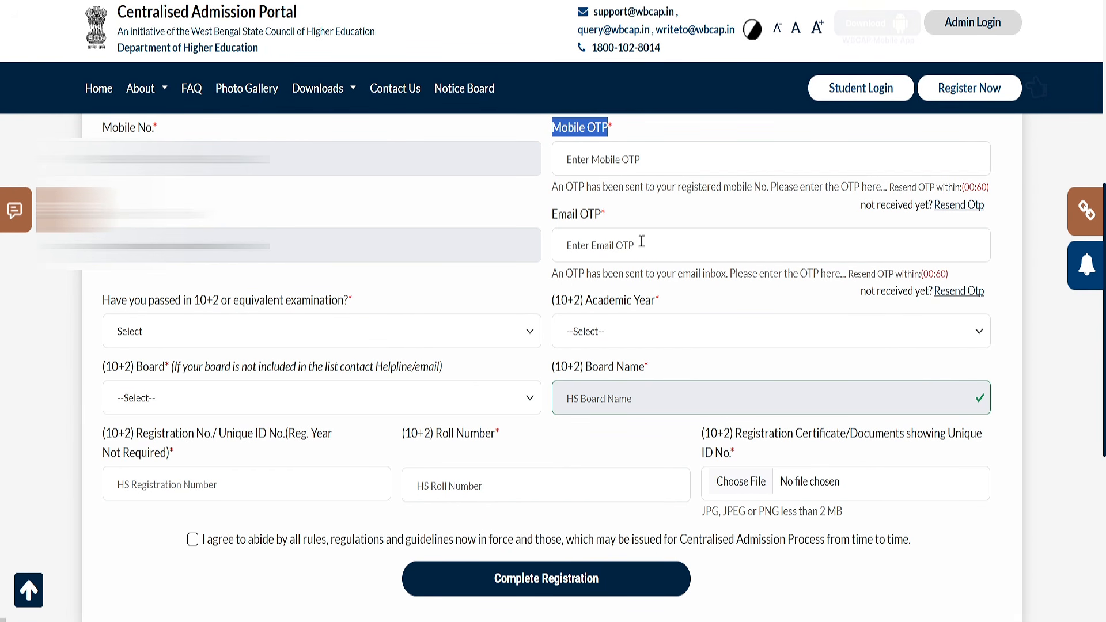
pyautogui.click(269, 330)
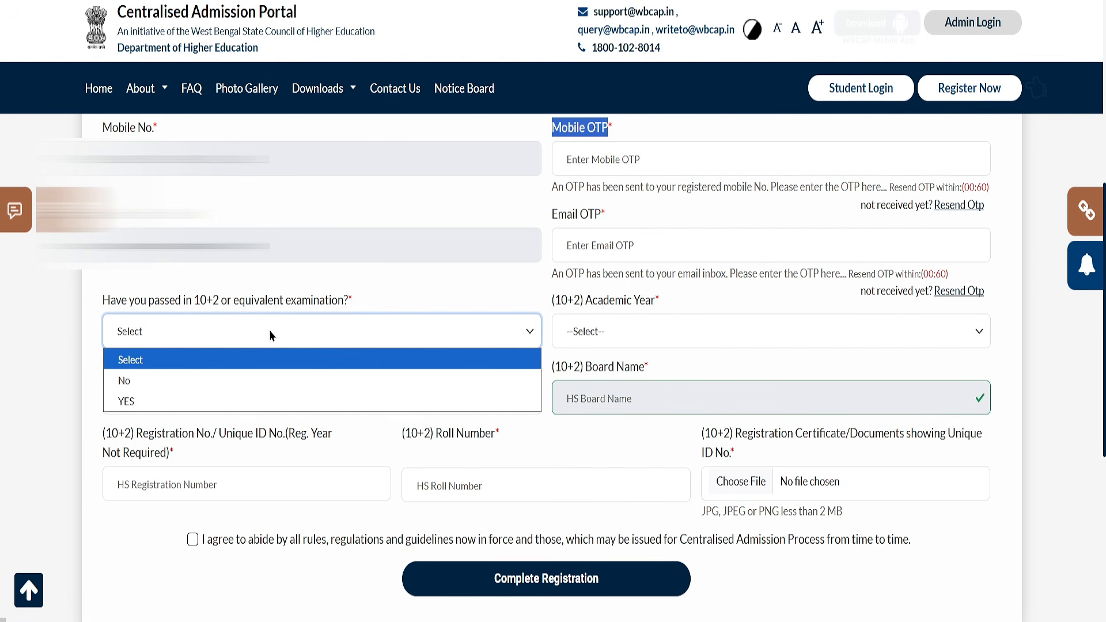
pyautogui.click(265, 399)
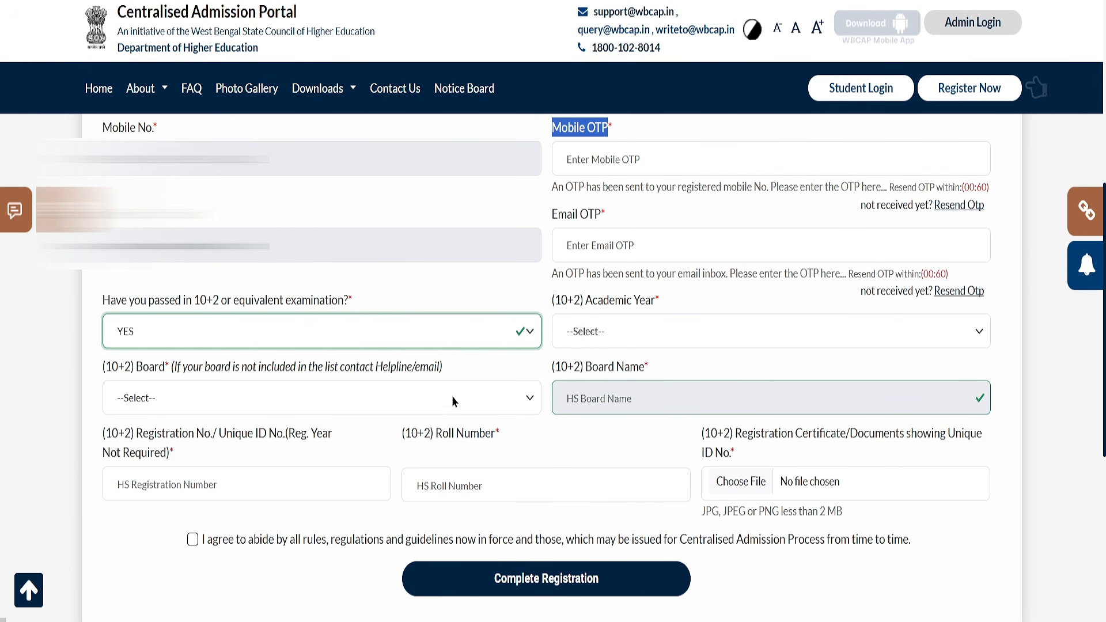
pyautogui.click(628, 326)
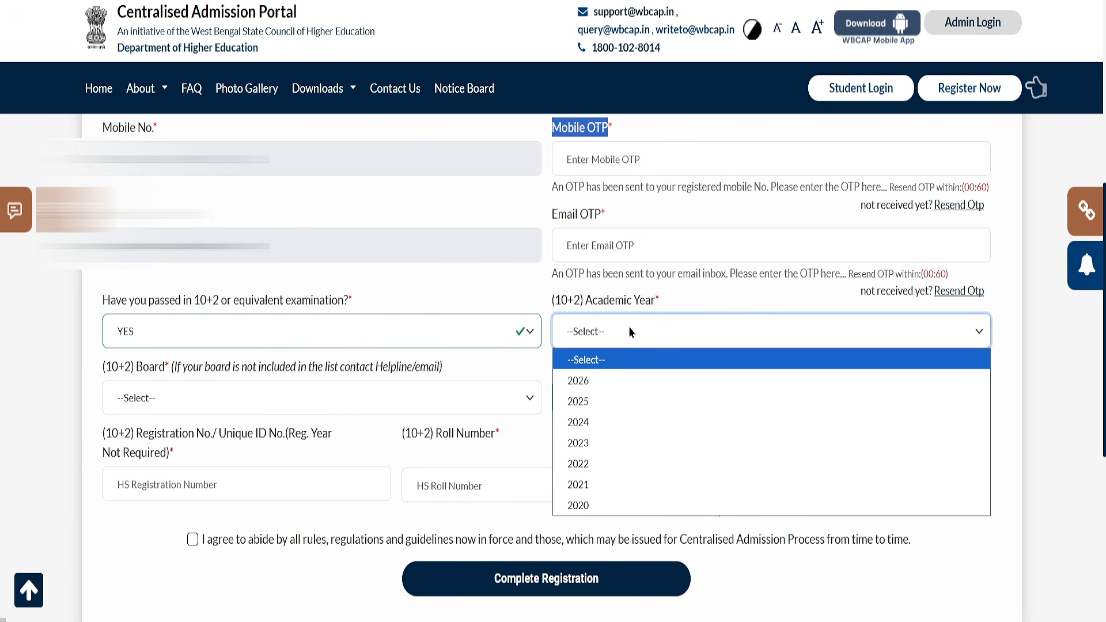
pyautogui.click(619, 381)
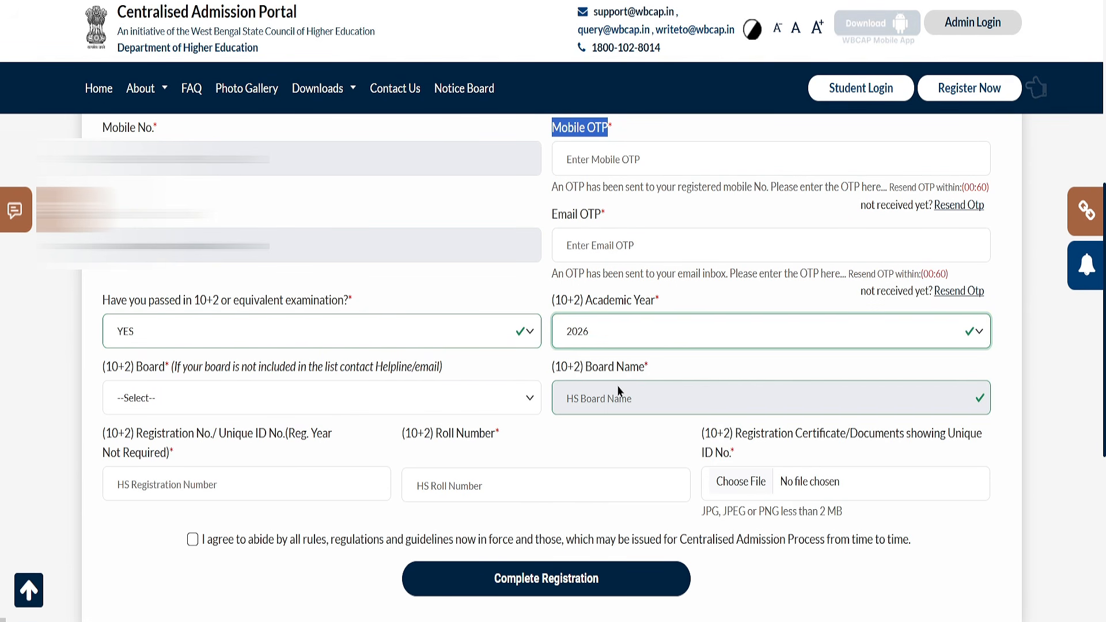
pyautogui.click(204, 406)
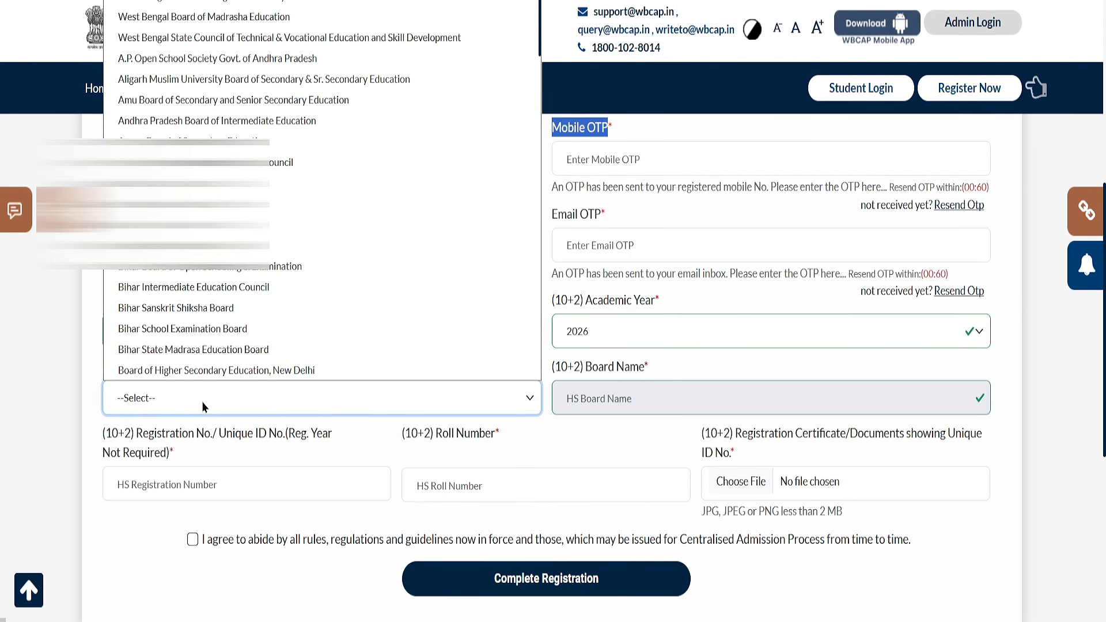
pyautogui.click(251, 2)
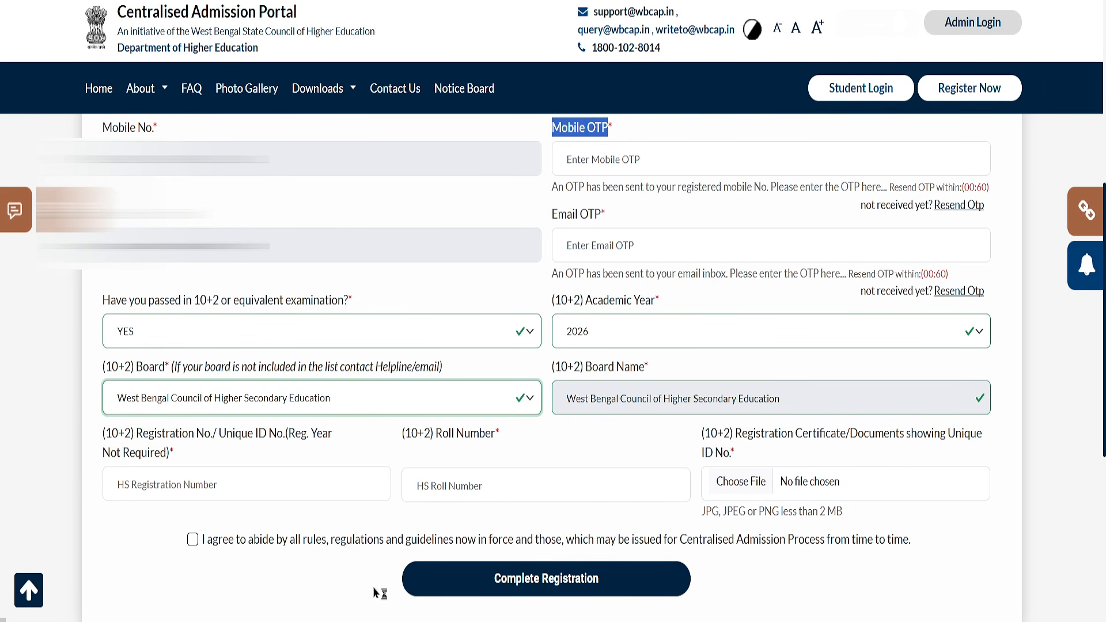
pyautogui.moveTo(402, 433); pyautogui.dragTo(520, 427)
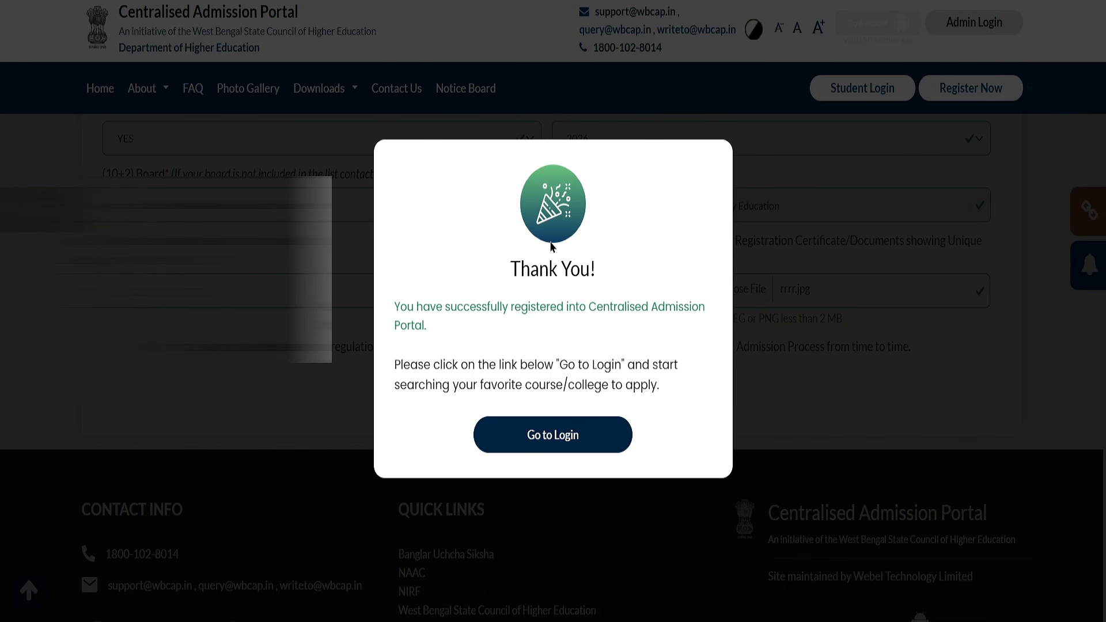
# Log in to the newly registered student account and open its profile for updating
pyautogui.click(551, 443)
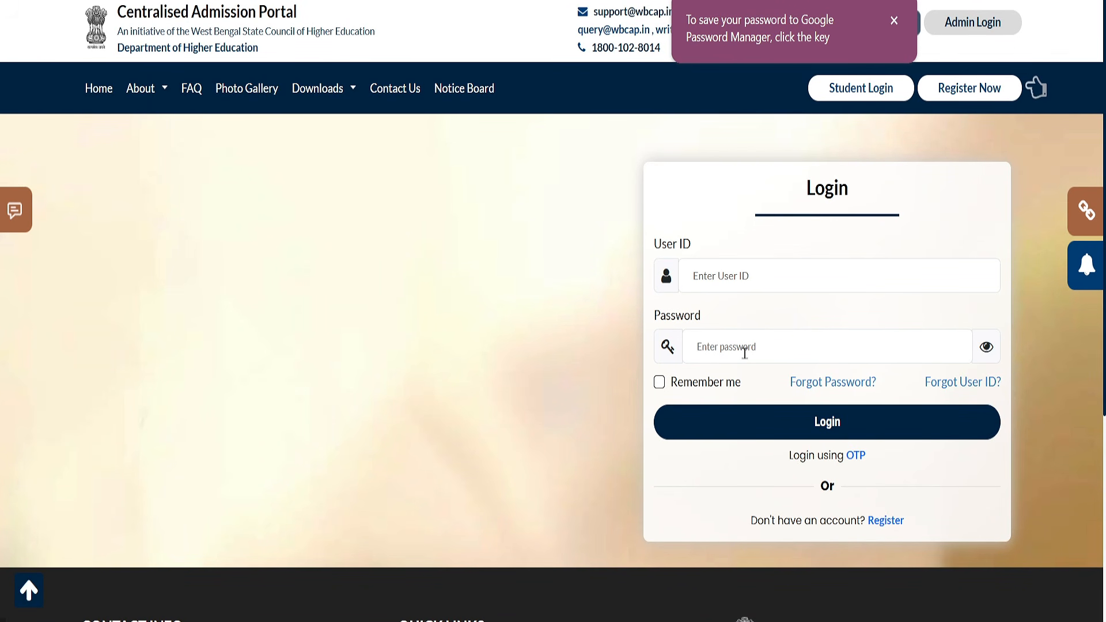
pyautogui.click(803, 425)
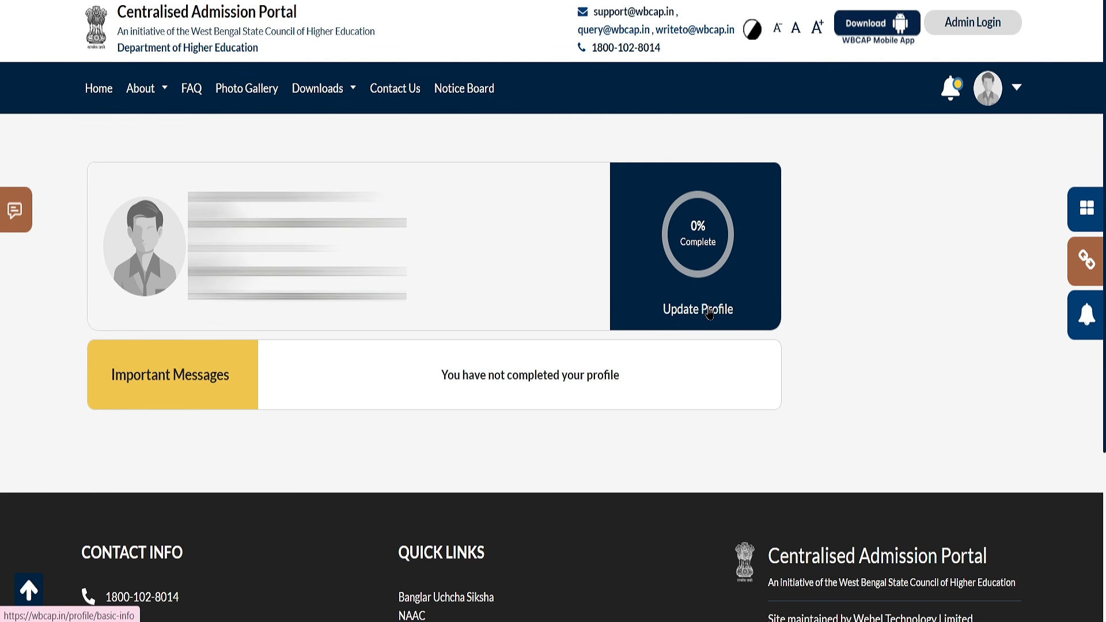
pyautogui.click(709, 314)
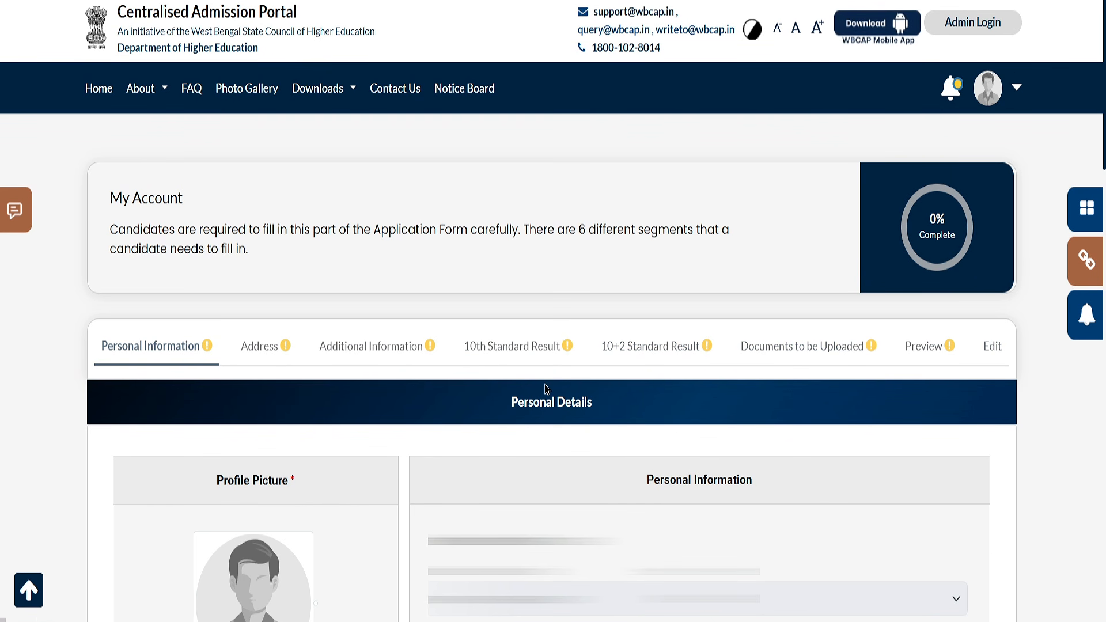
# Choose Aadhaar Card as the applicant's identity proof in the general information section
pyautogui.moveTo(1104, 84); pyautogui.dragTo(1100, 173)
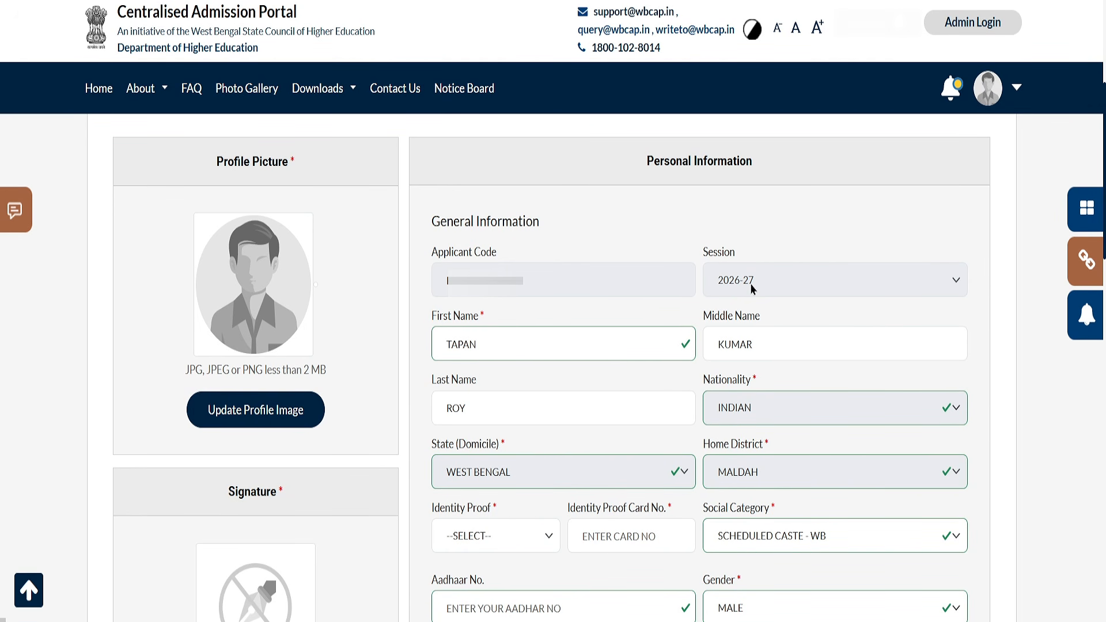
pyautogui.click(509, 351)
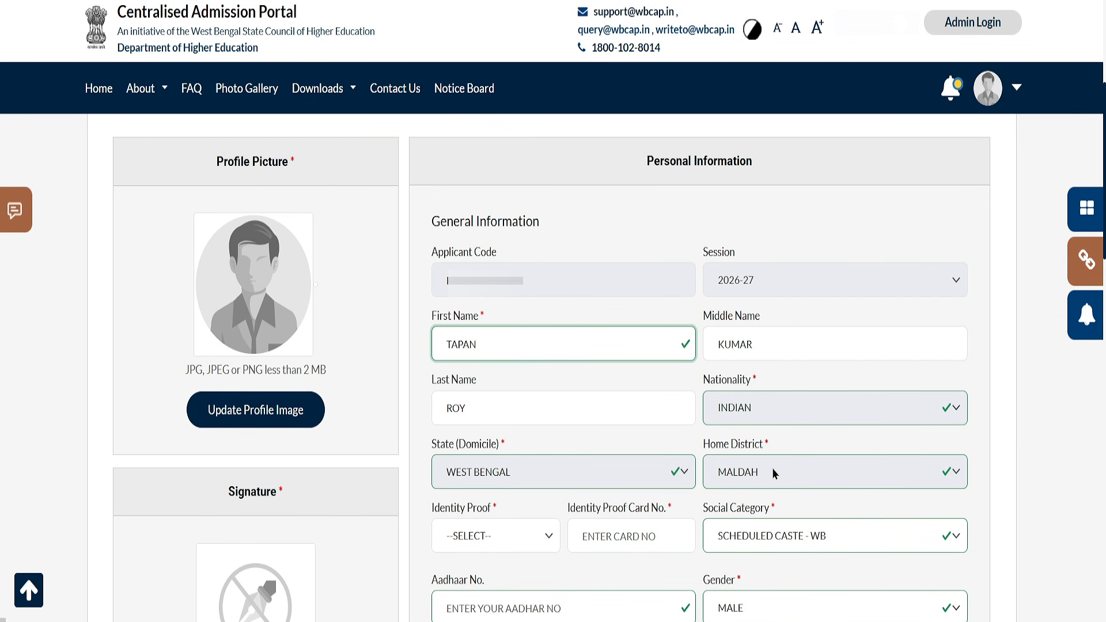
pyautogui.click(532, 546)
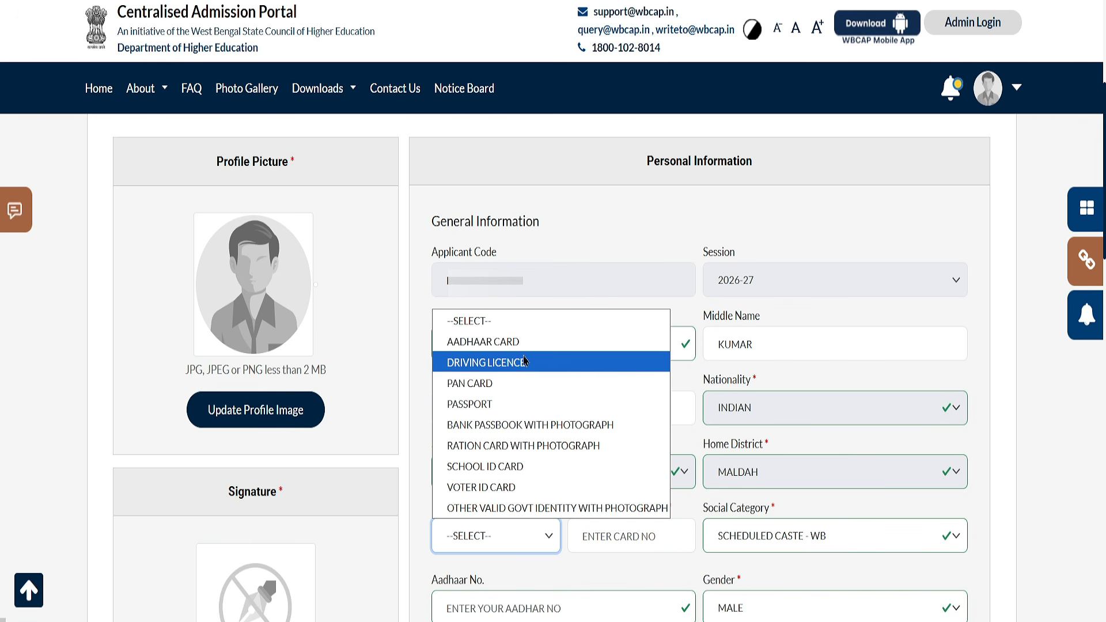
pyautogui.click(511, 343)
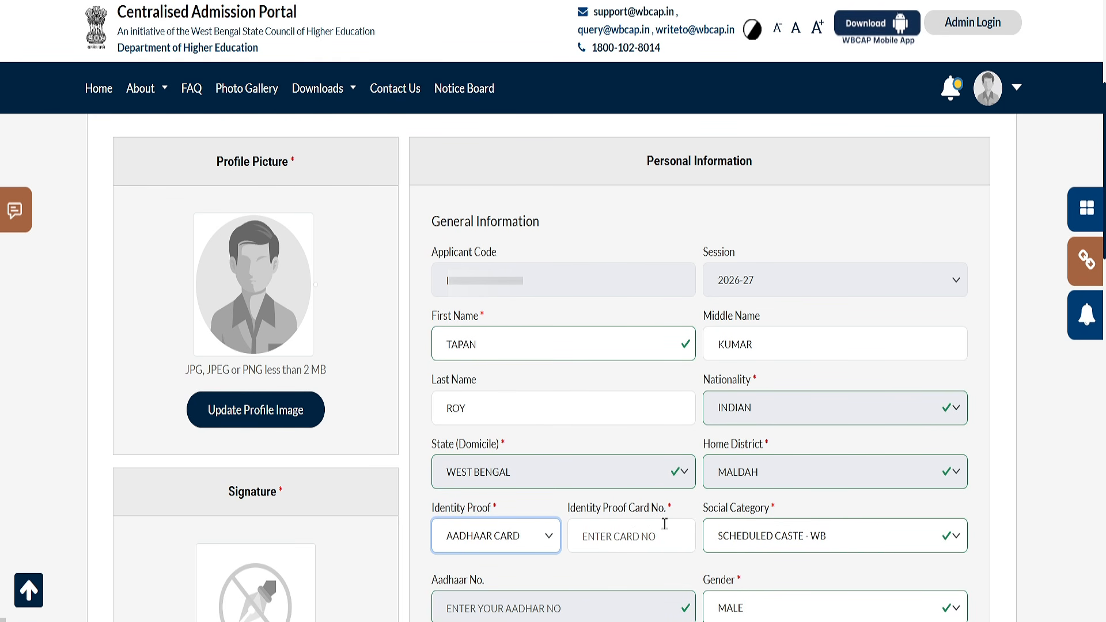
pyautogui.click(651, 539)
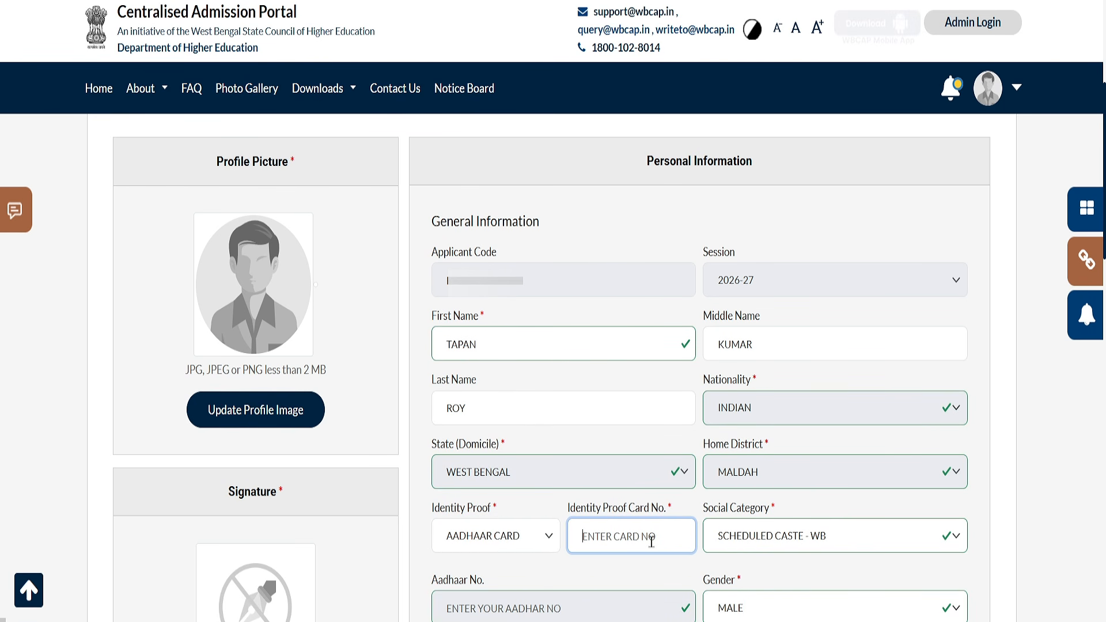
pyautogui.click(783, 545)
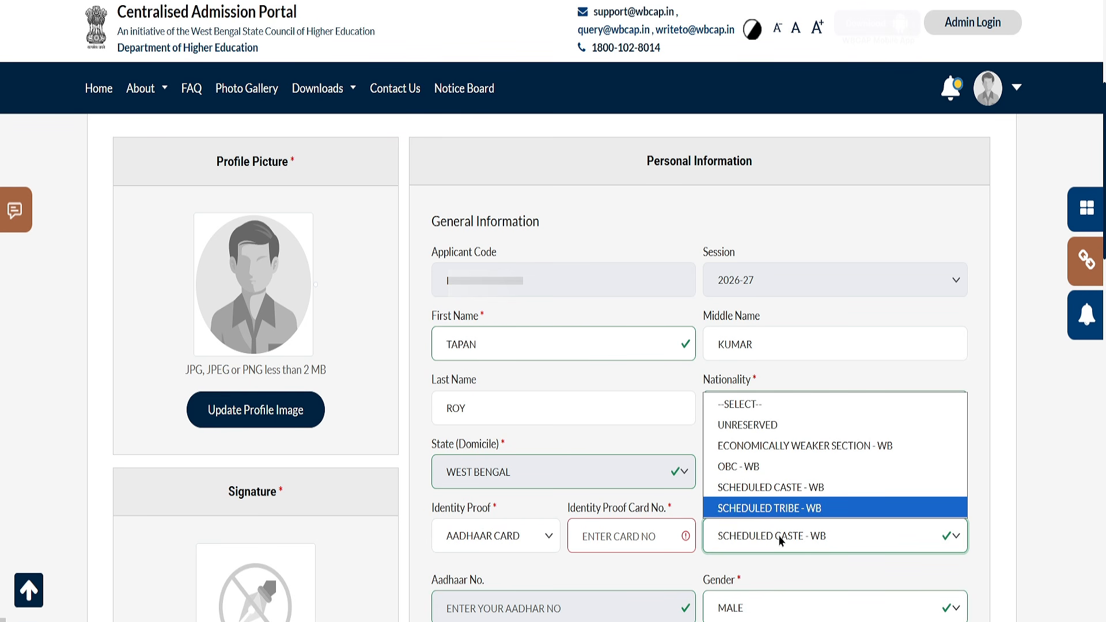
pyautogui.click(1076, 524)
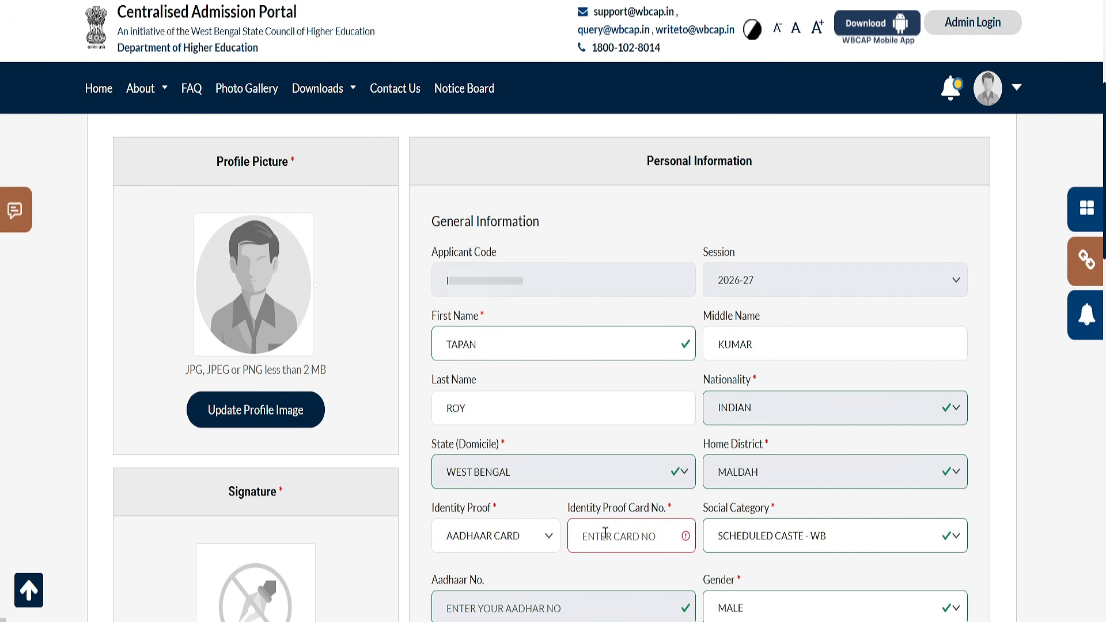
# Try PAN Card as the identity proof and switch the selection back to Aadhaar Card
pyautogui.click(502, 545)
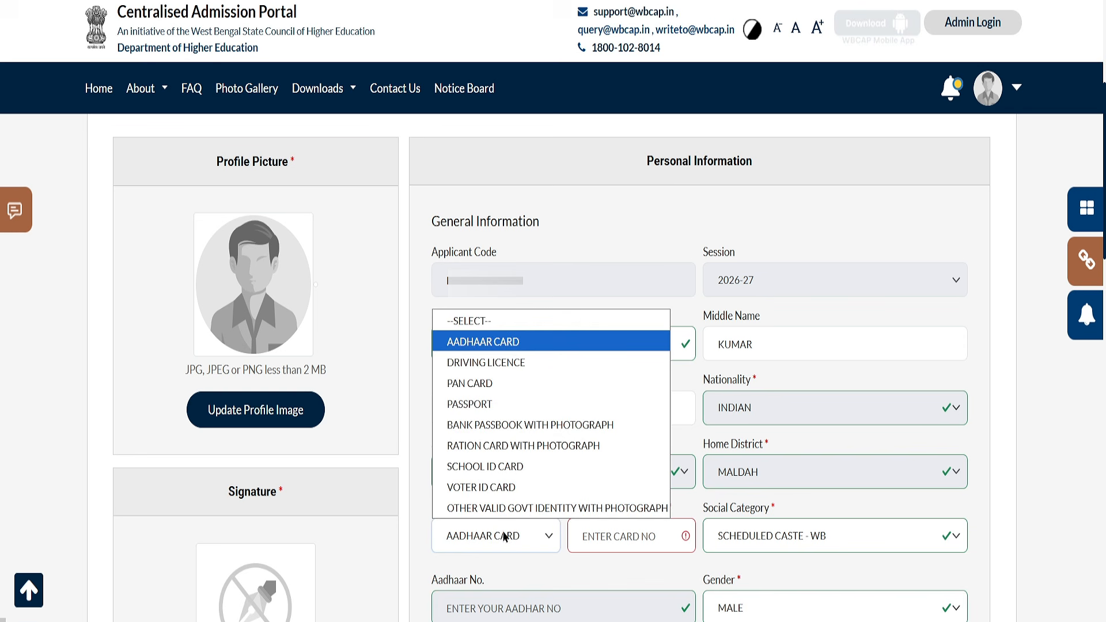
pyautogui.click(469, 385)
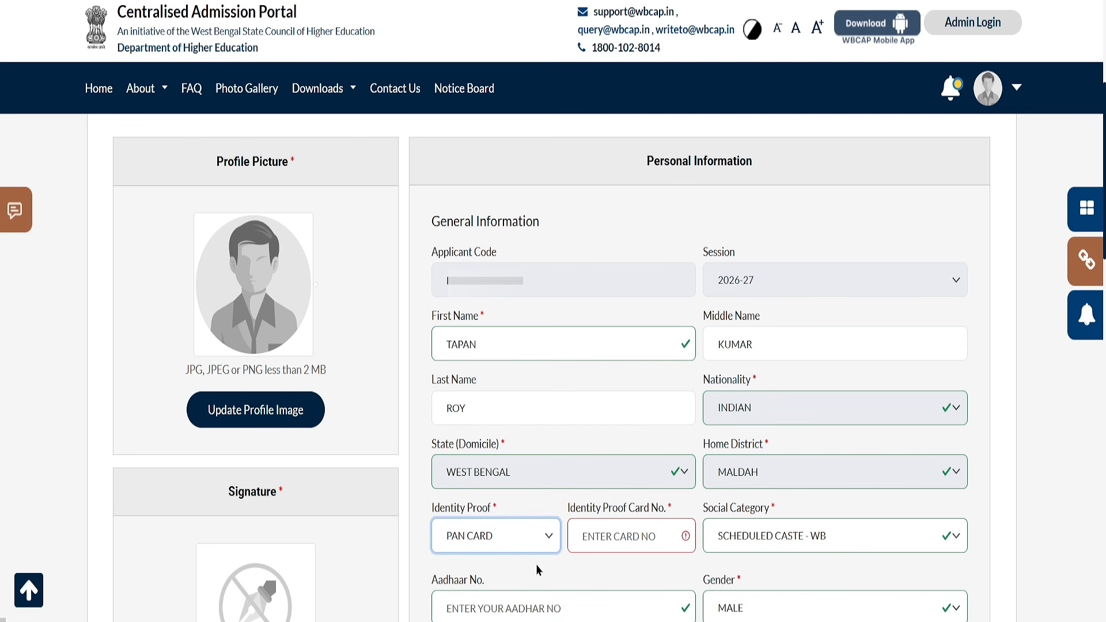
pyautogui.click(511, 541)
pyautogui.click(602, 541)
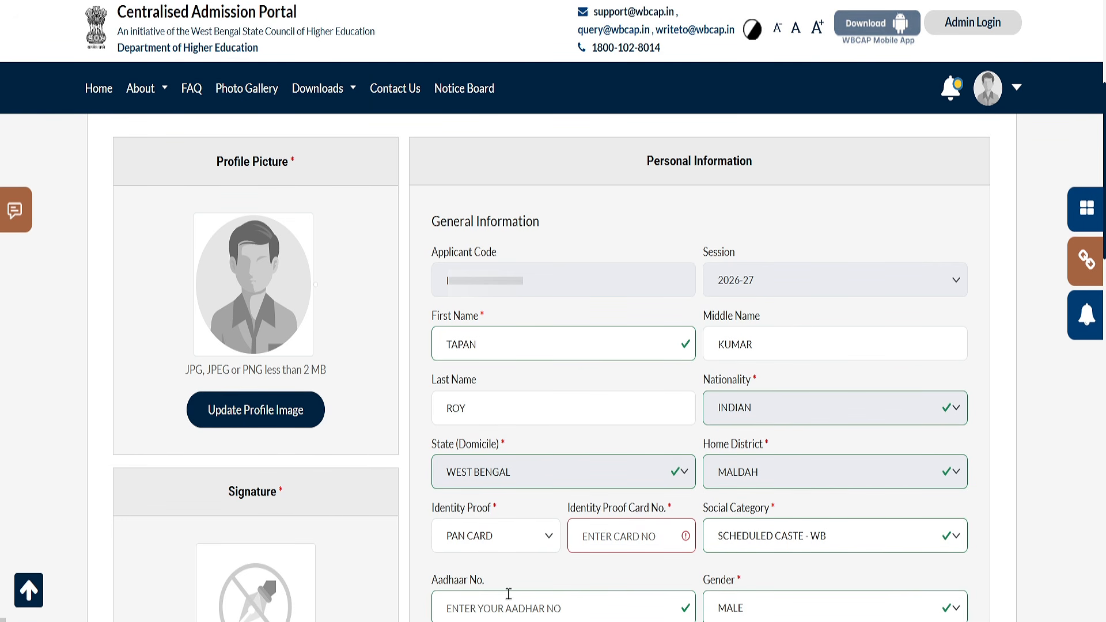
pyautogui.click(512, 536)
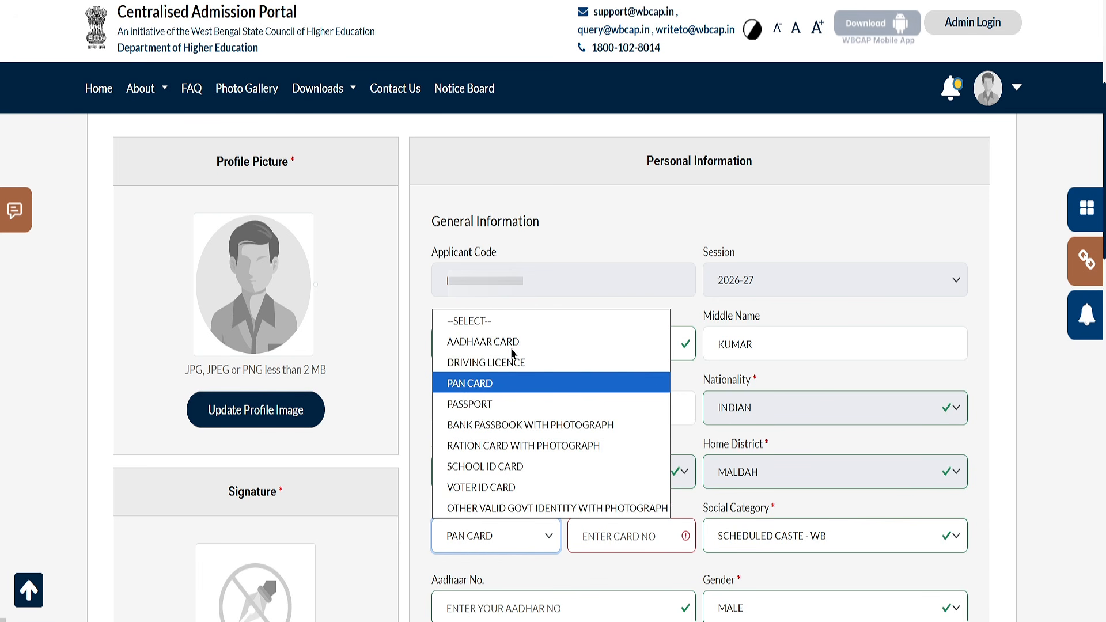
pyautogui.click(512, 347)
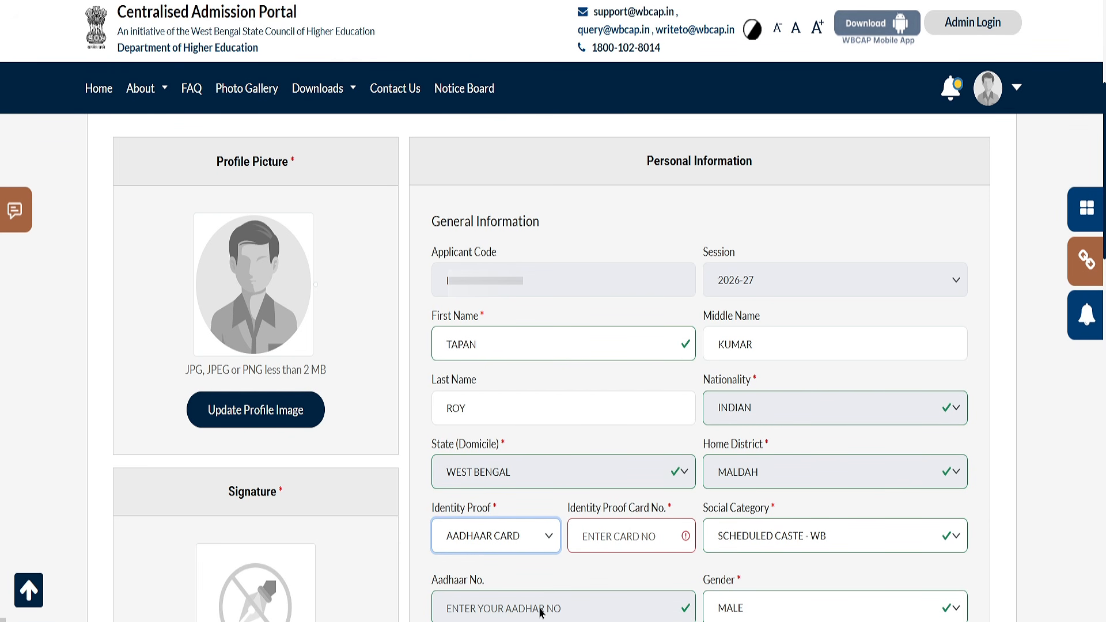
# Enter the first digits of the Aadhaar number as the identity proof card number
pyautogui.click(602, 550)
pyautogui.write('888')
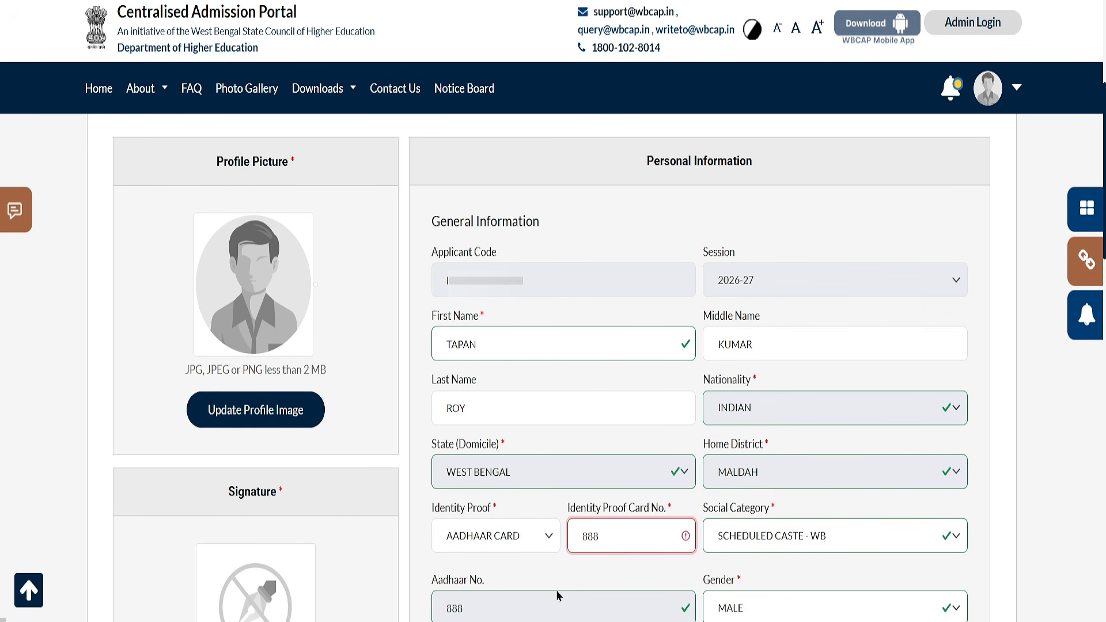
pyautogui.click(774, 608)
# Set the marital status to Unmarried, the mother tongue to Bengali (Bangla) and the religion to Hinduism, leaving the blood group unselected
pyautogui.scroll(-9, 772, 605)
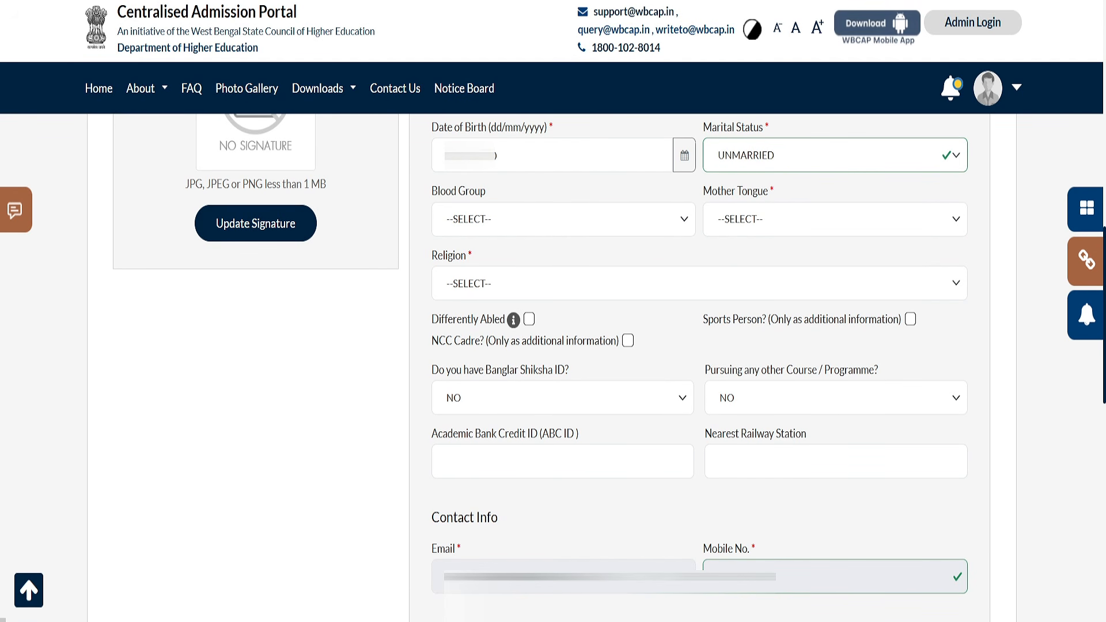
pyautogui.click(772, 157)
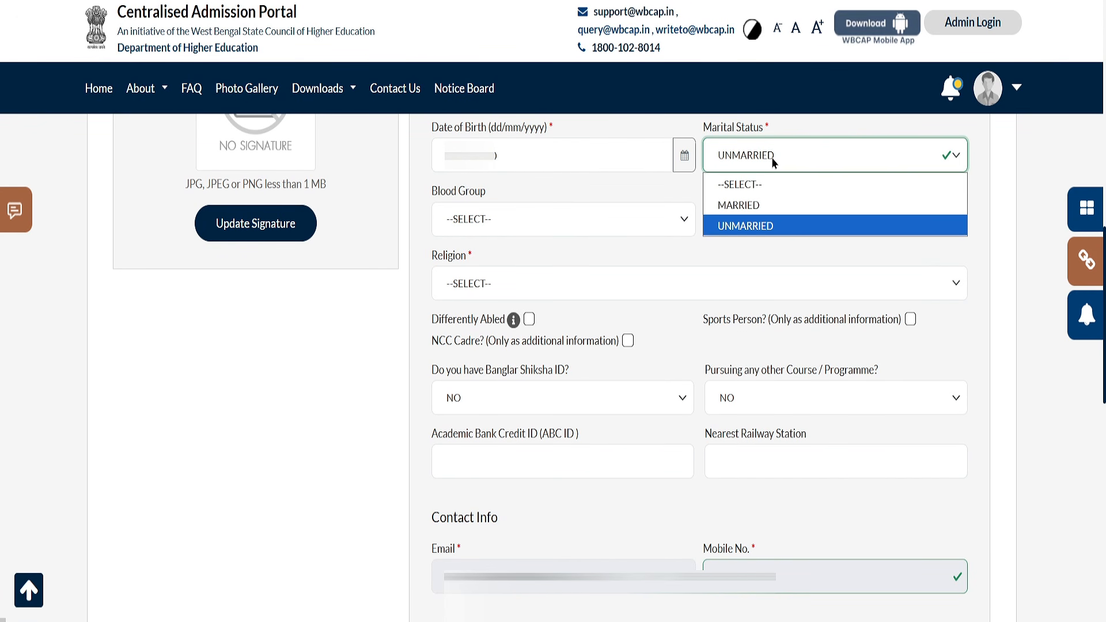
pyautogui.click(748, 222)
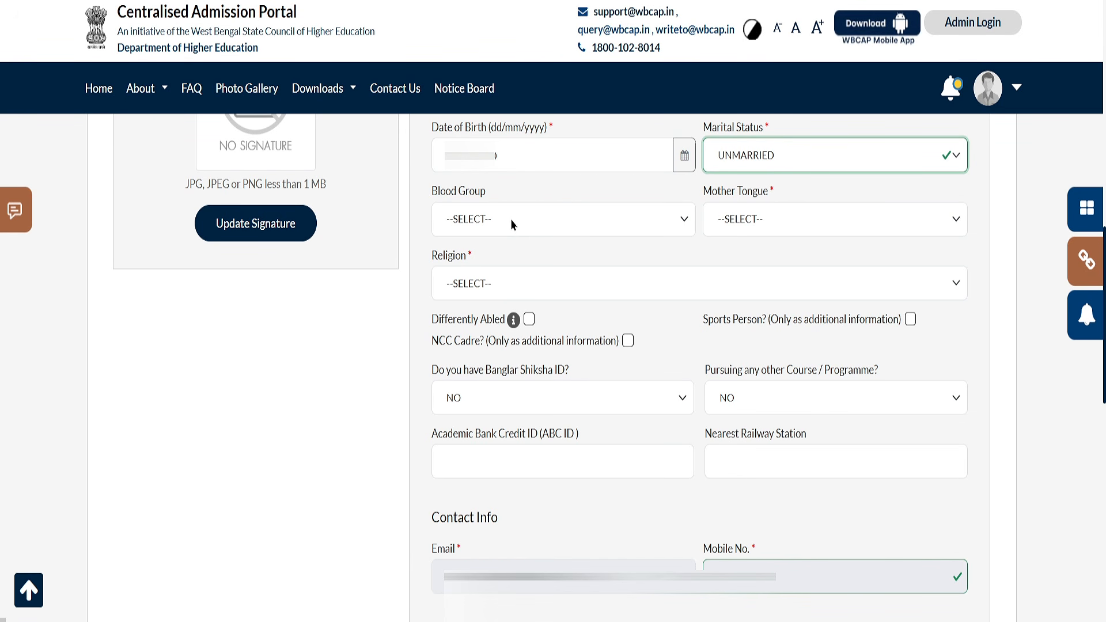
pyautogui.click(511, 218)
pyautogui.click(753, 265)
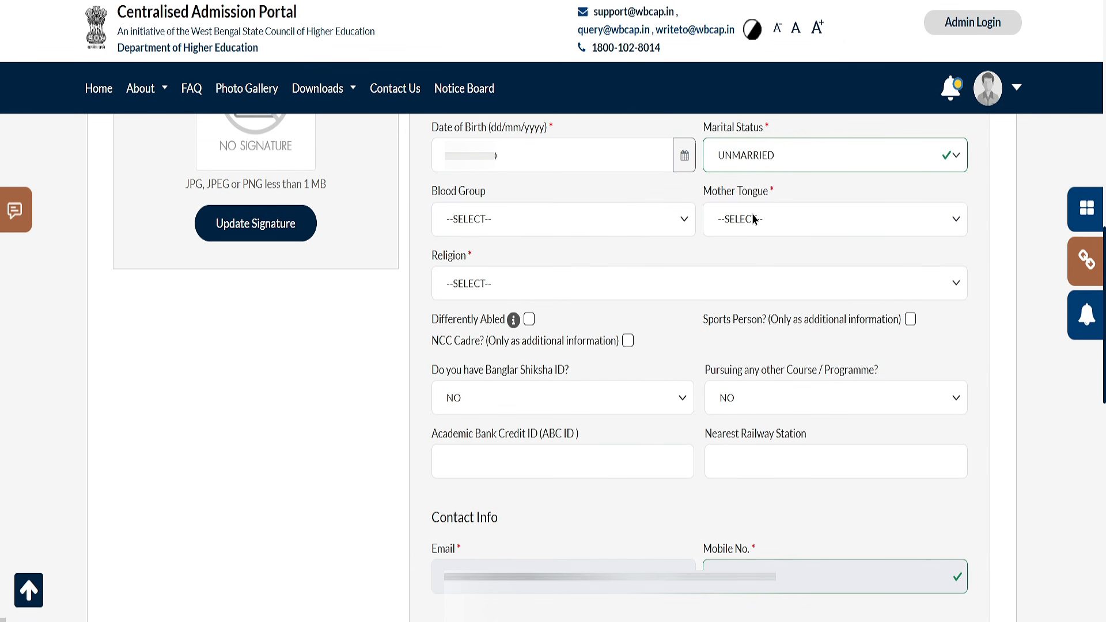
pyautogui.click(754, 219)
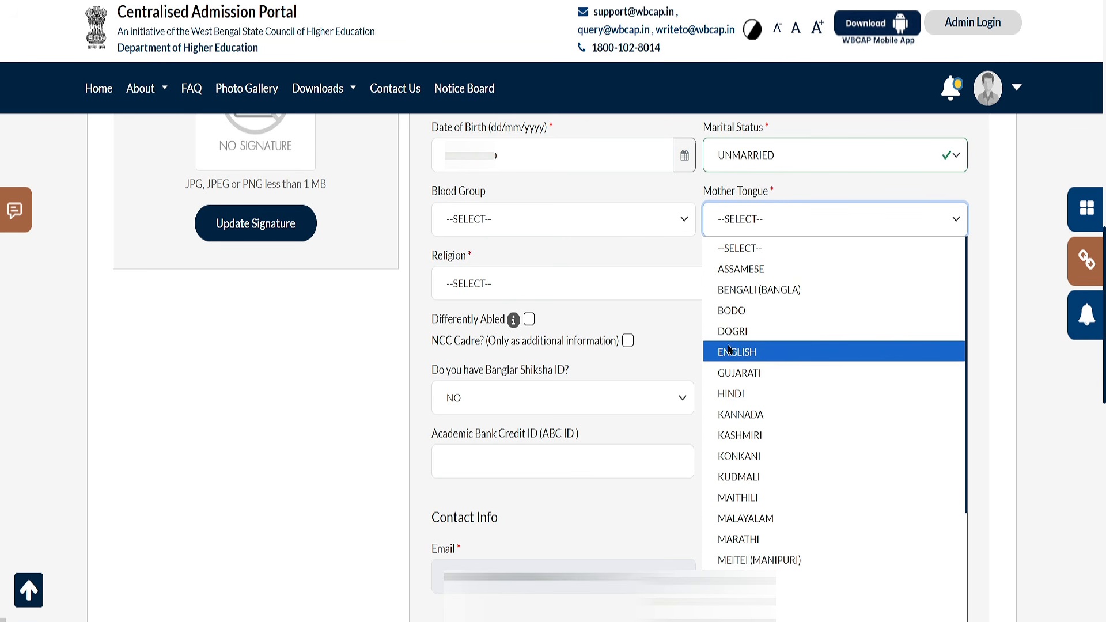
pyautogui.click(749, 288)
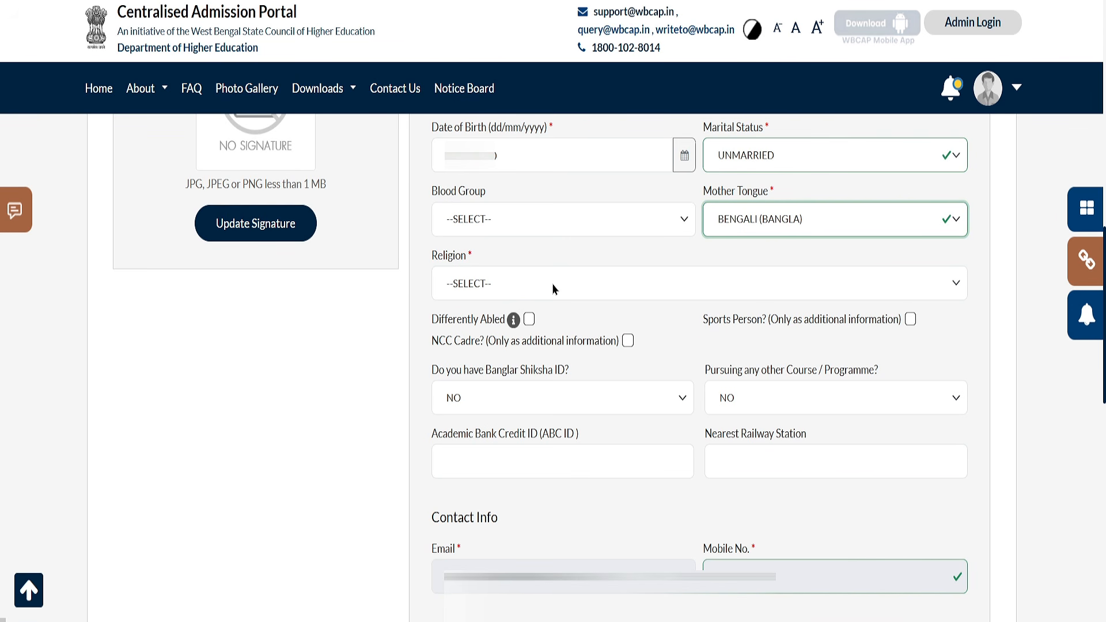
pyautogui.click(494, 288)
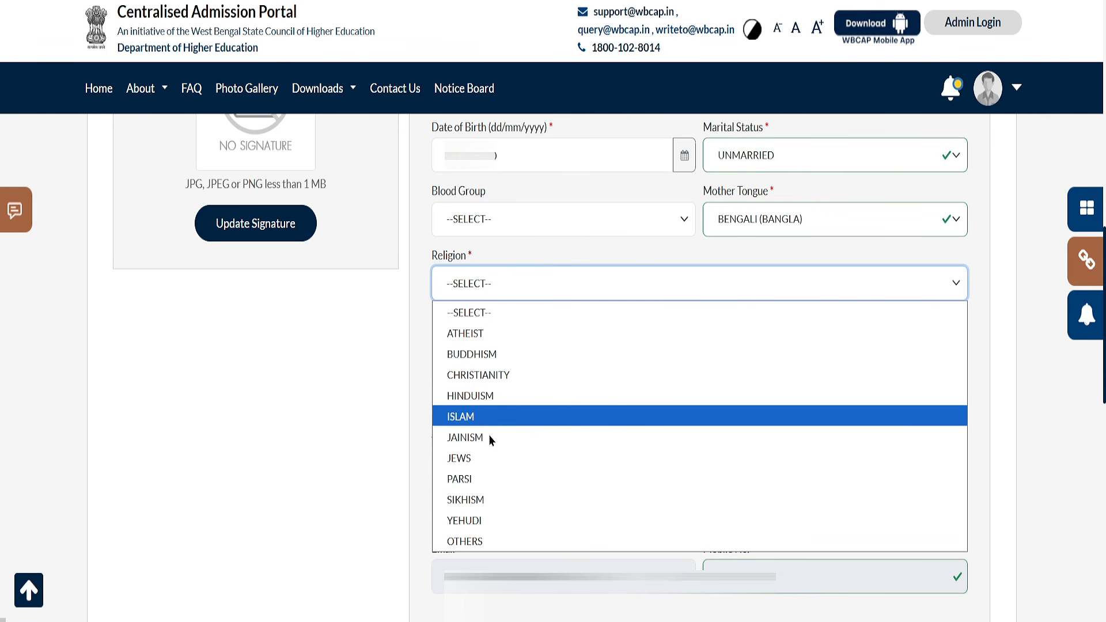
pyautogui.click(494, 396)
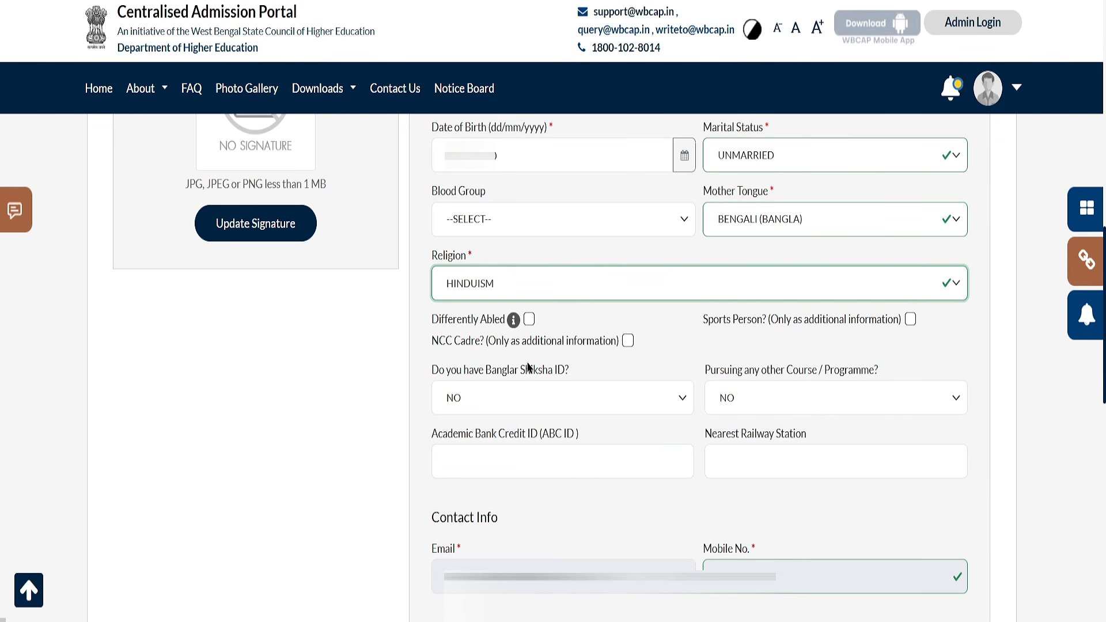
# Mark the applicant as differently abled, look through the disability types and clear the mark again
pyautogui.click(529, 320)
pyautogui.click(524, 369)
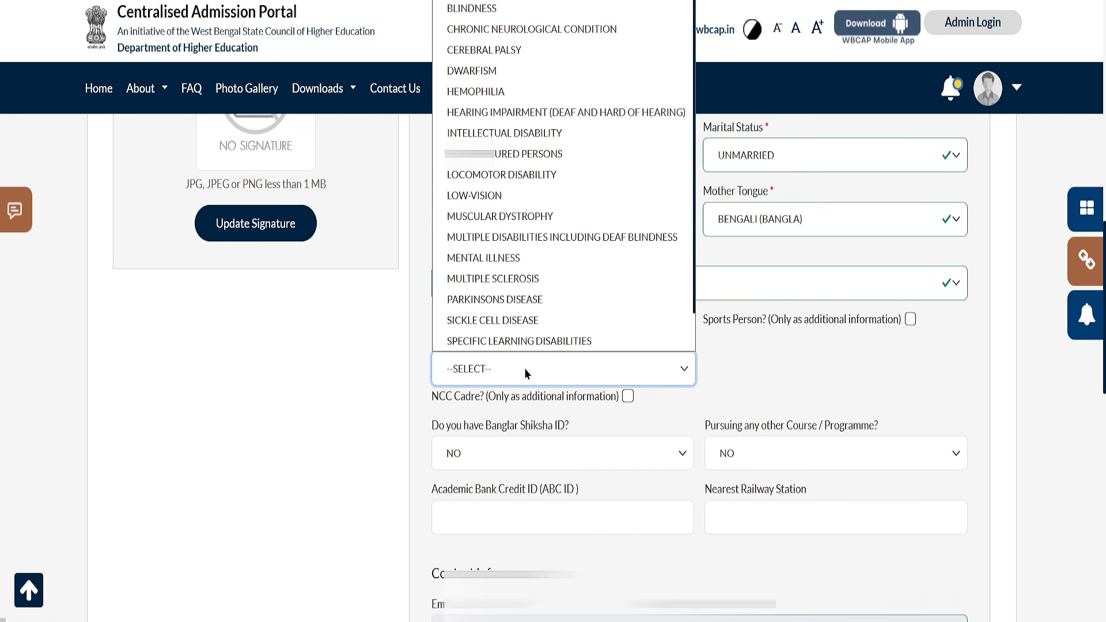
pyautogui.scroll(-1, 526, 109)
pyautogui.click(643, 382)
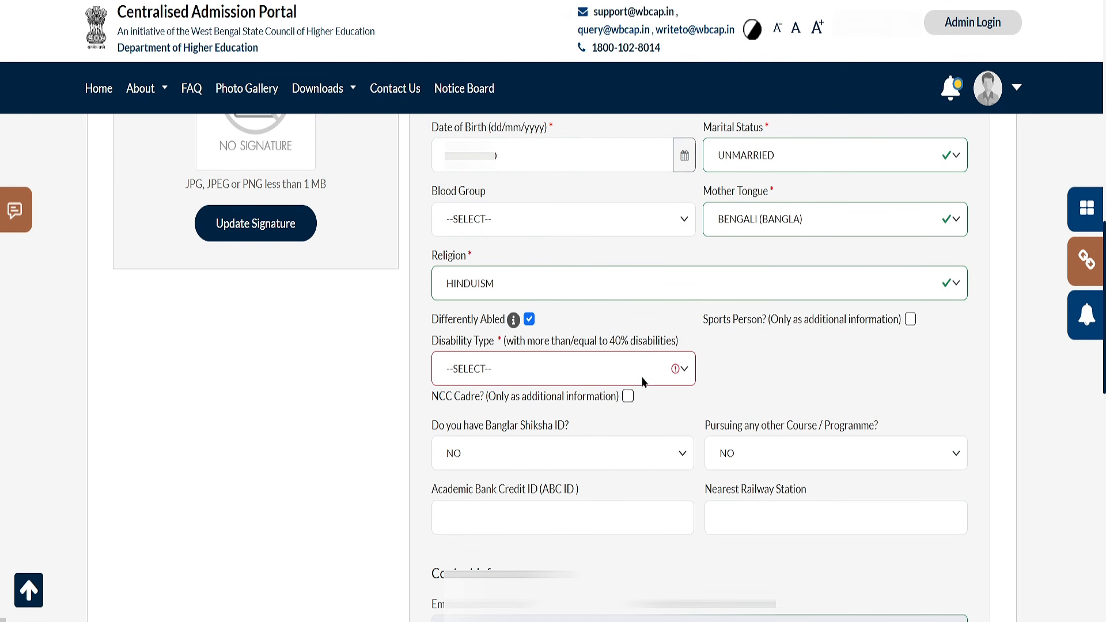
pyautogui.click(585, 369)
pyautogui.click(573, 359)
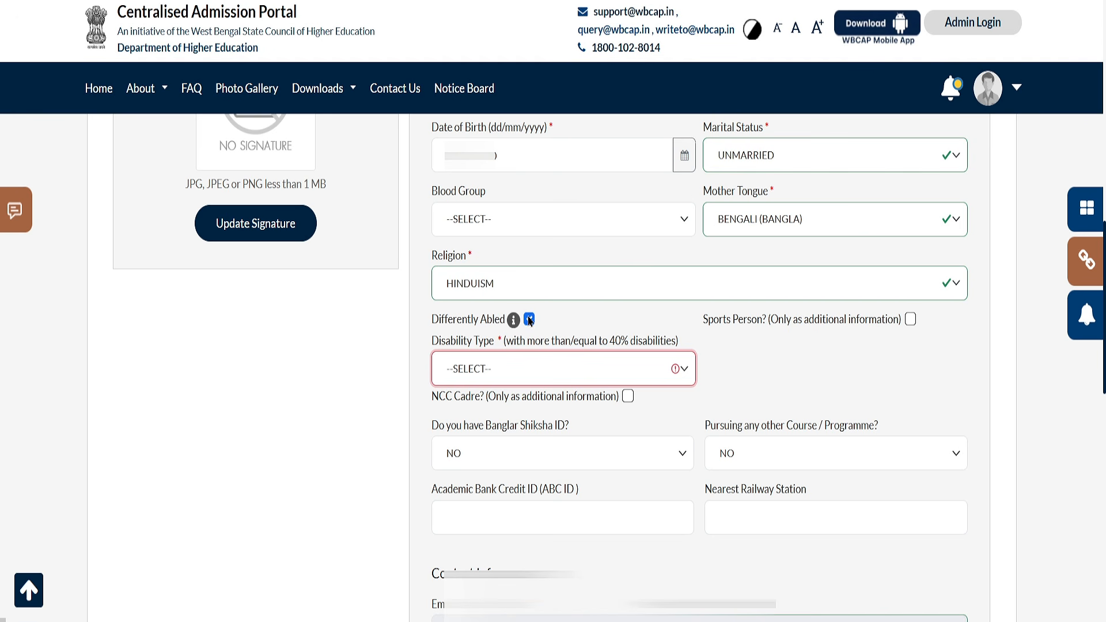
pyautogui.click(529, 320)
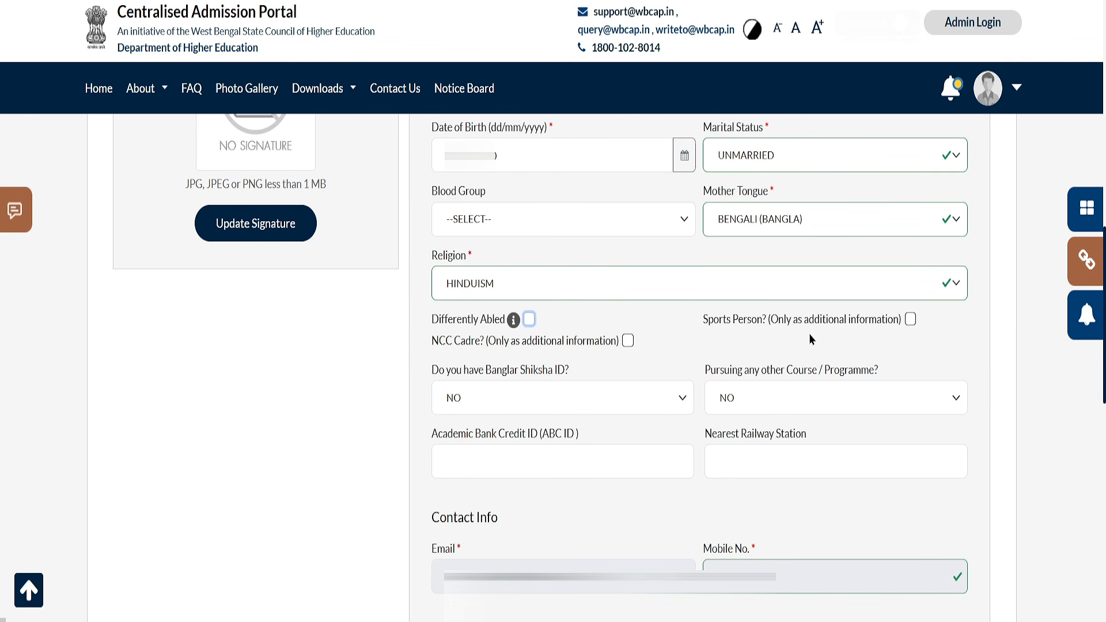
# Try the Sports Person option with its list of disciplines and the NCC Cadre option, clearing both again
pyautogui.click(911, 319)
pyautogui.click(746, 372)
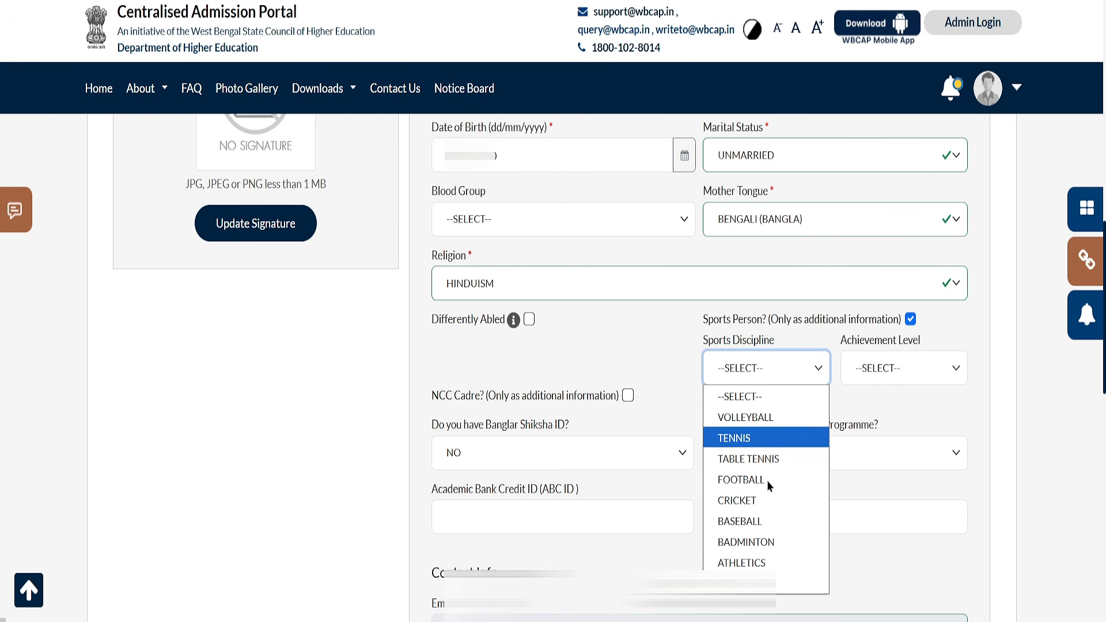
pyautogui.click(842, 418)
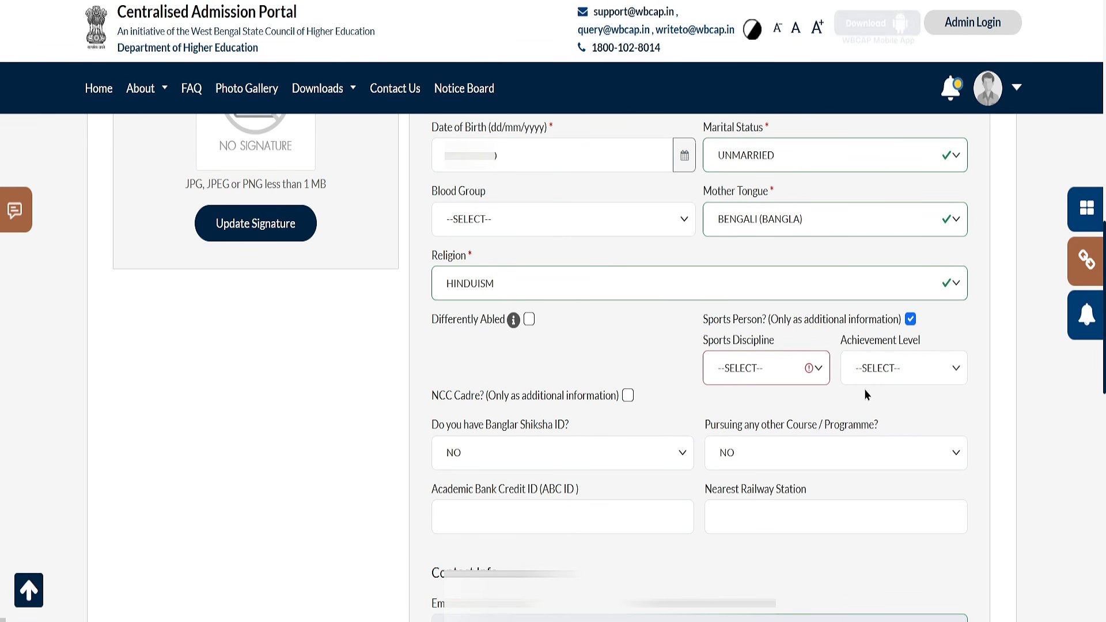
pyautogui.click(910, 319)
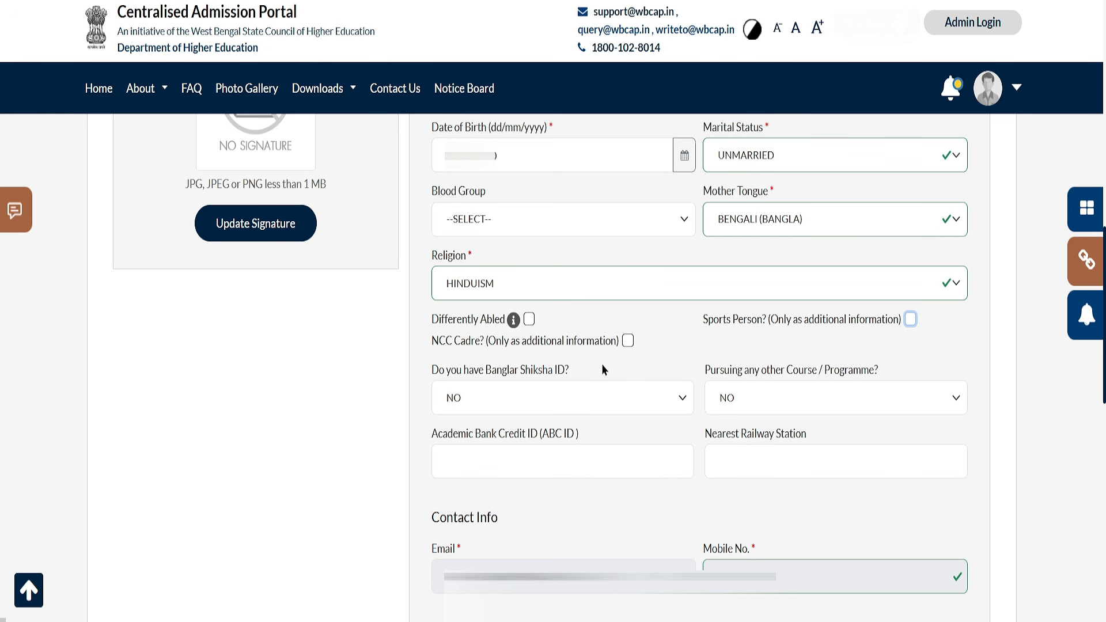
pyautogui.click(628, 341)
pyautogui.click(628, 341)
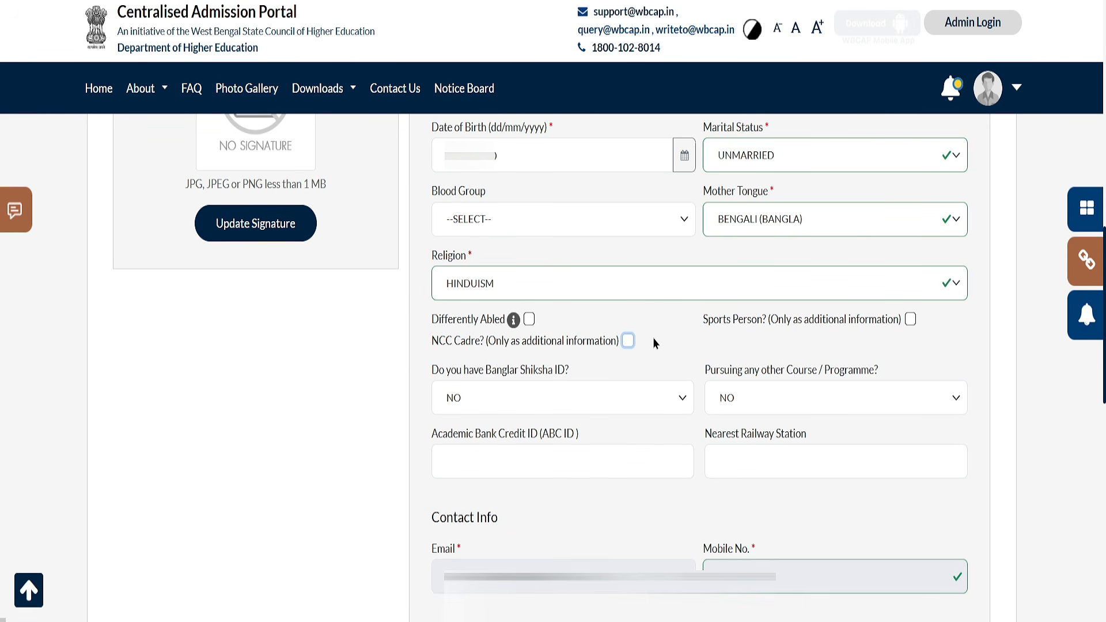
# Review the answers for Banglar Shiksha ID and other course, the ABC ID field, and the contact and bank account sections
pyautogui.click(604, 406)
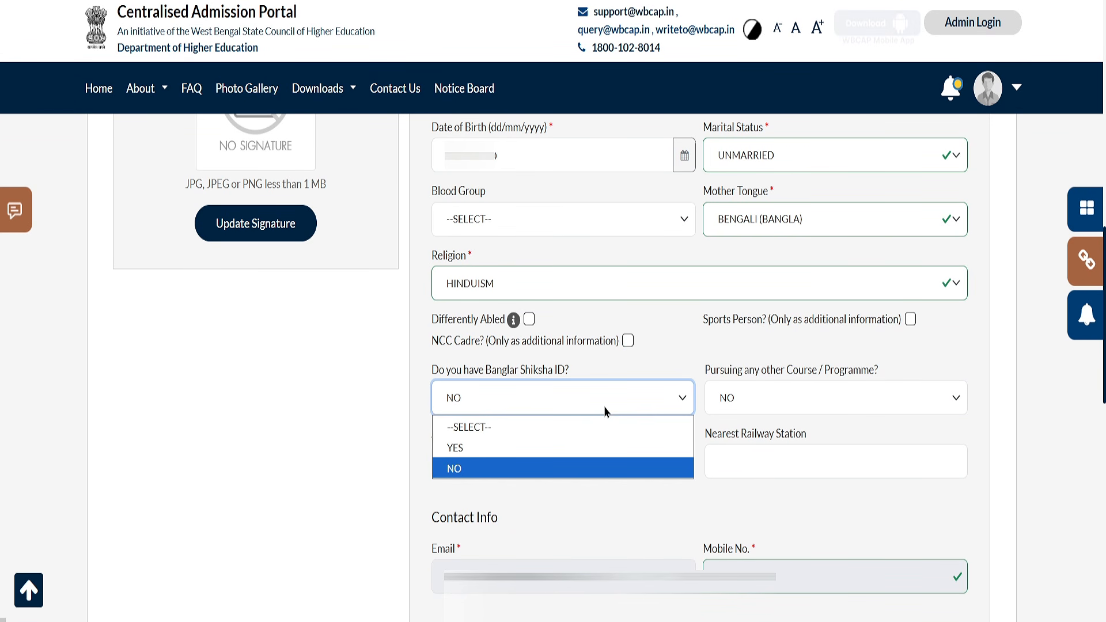
pyautogui.click(628, 398)
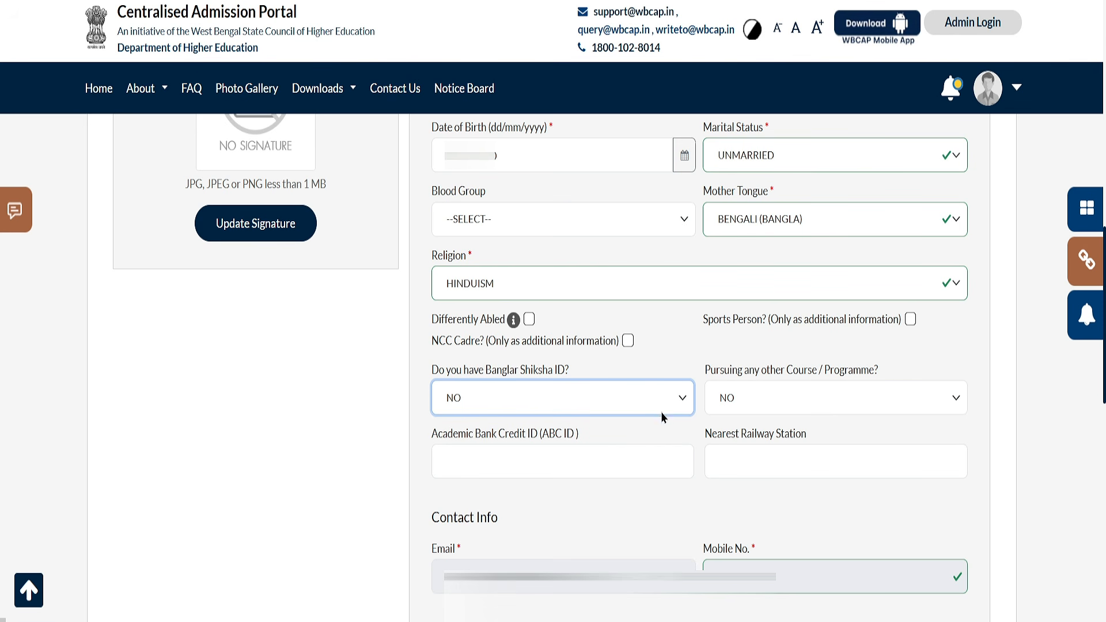
pyautogui.click(763, 400)
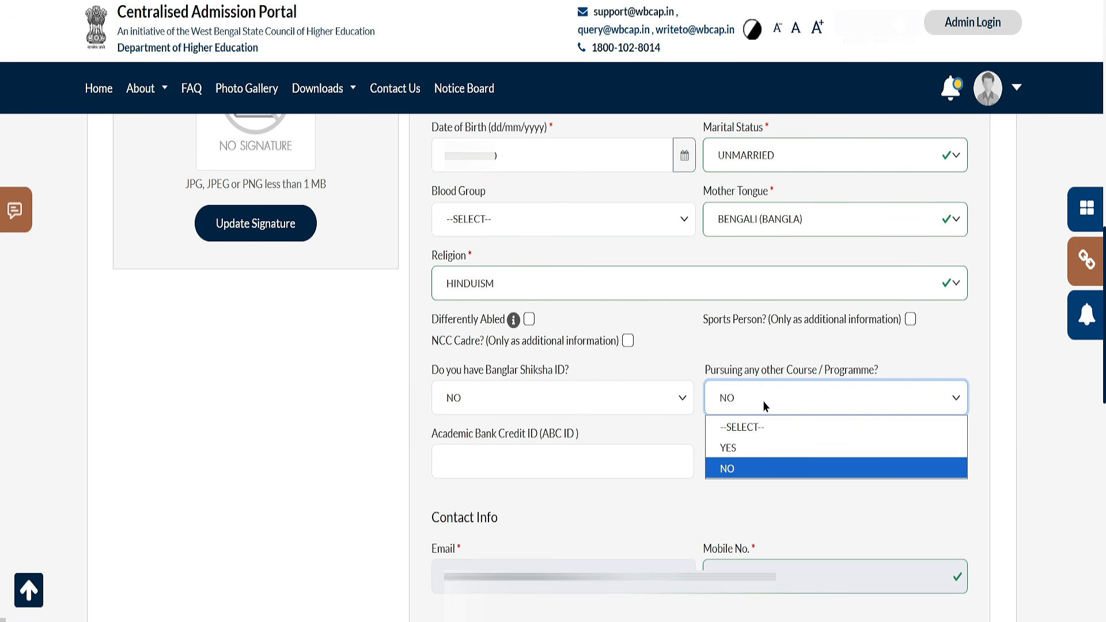
pyautogui.click(737, 351)
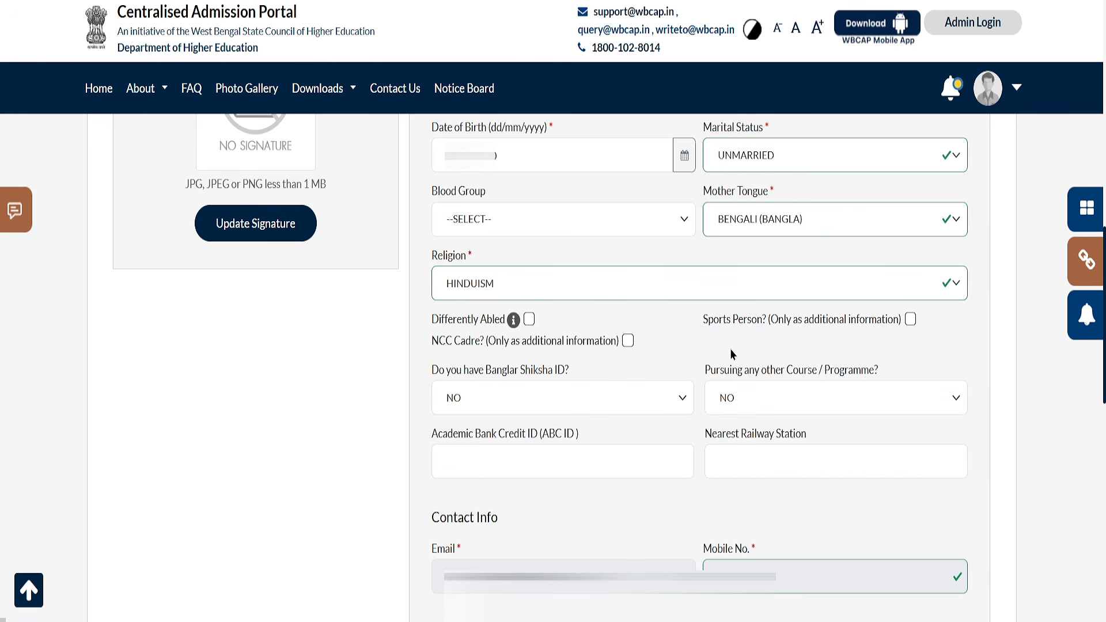
pyautogui.moveTo(521, 435); pyautogui.dragTo(547, 455)
pyautogui.click(519, 467)
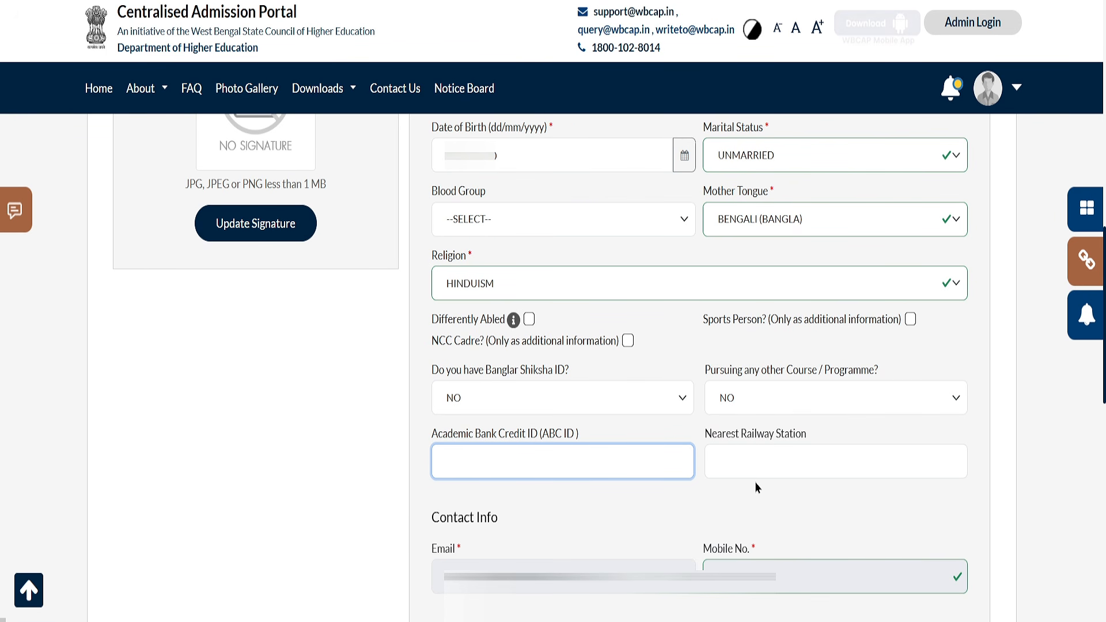
pyautogui.scroll(-6, 755, 482)
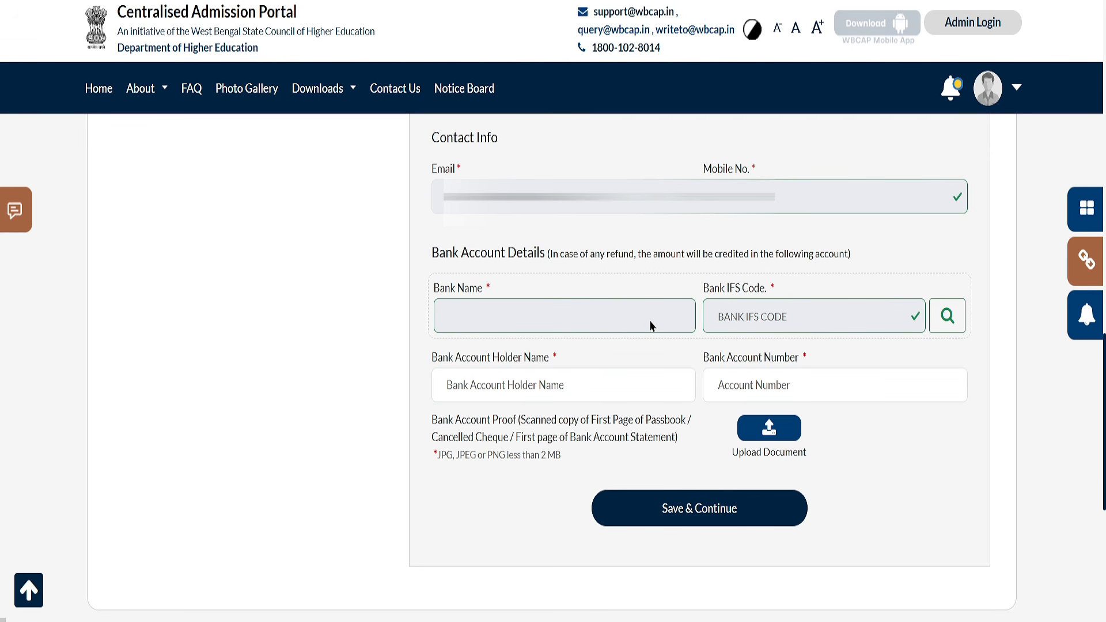
# Open the bank lookup in the bank account details and choose WEST BERNGAL GRAMIN BANK as the bank
pyautogui.click(948, 318)
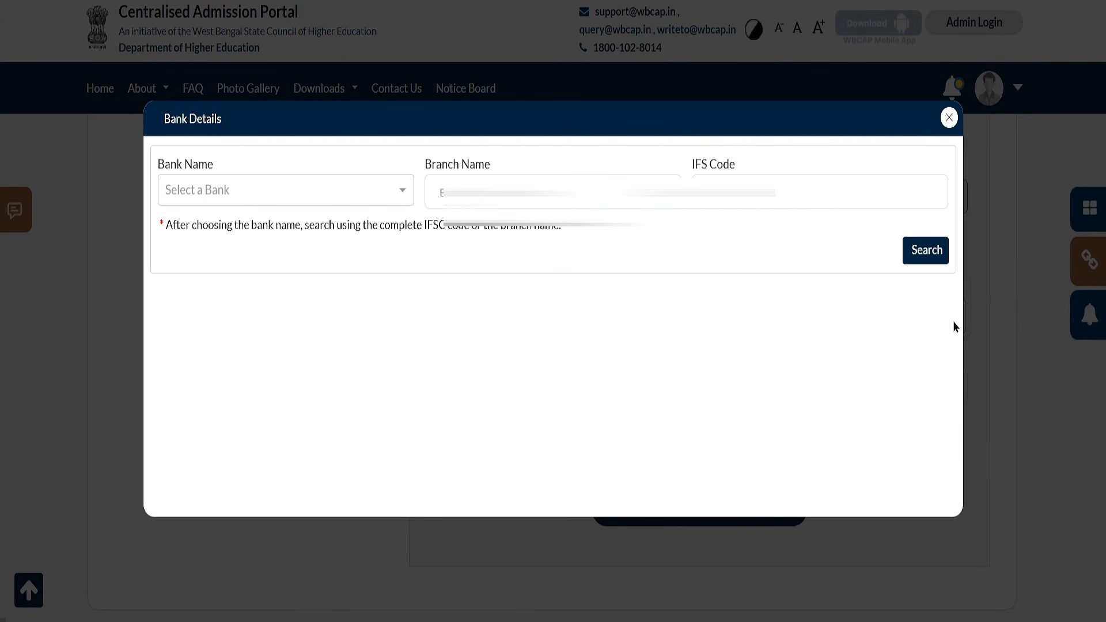
pyautogui.click(323, 190)
pyautogui.write('west')
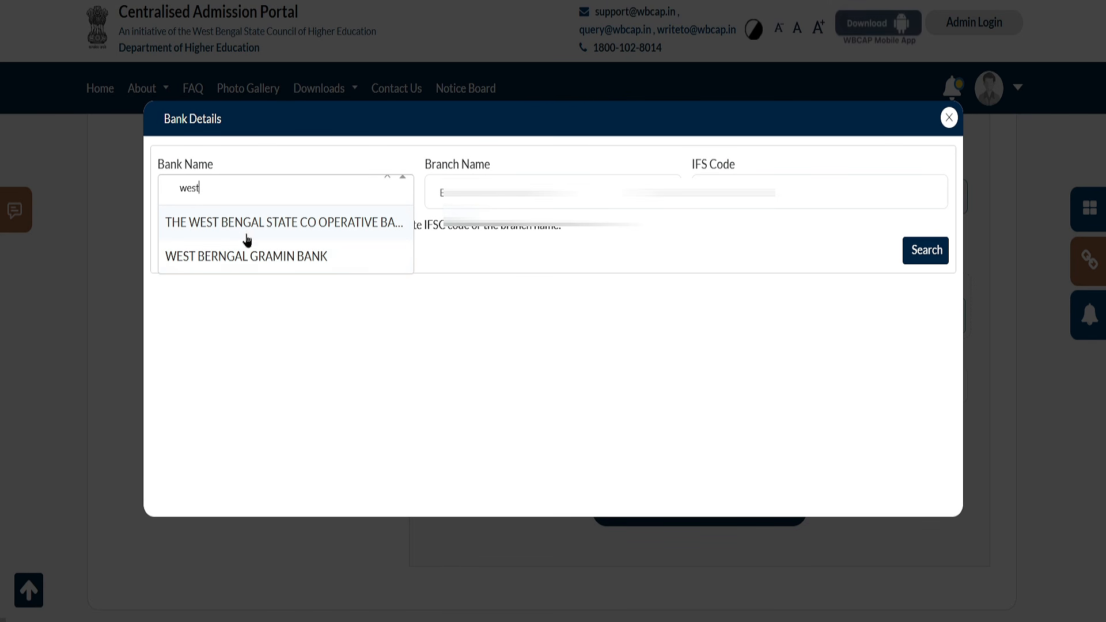
pyautogui.click(247, 267)
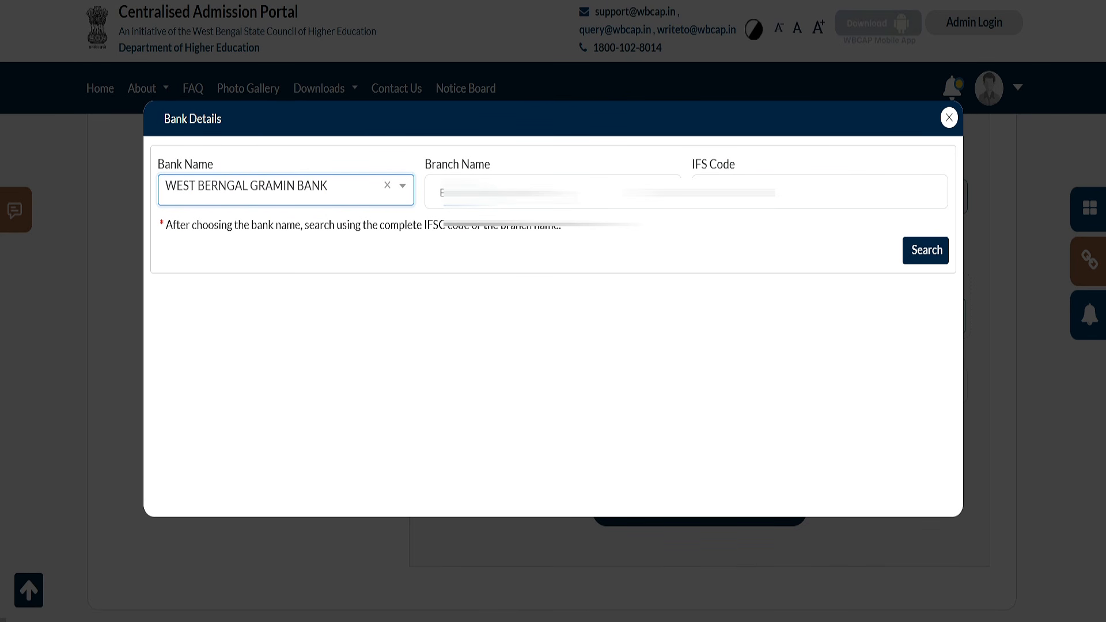
pyautogui.click(518, 193)
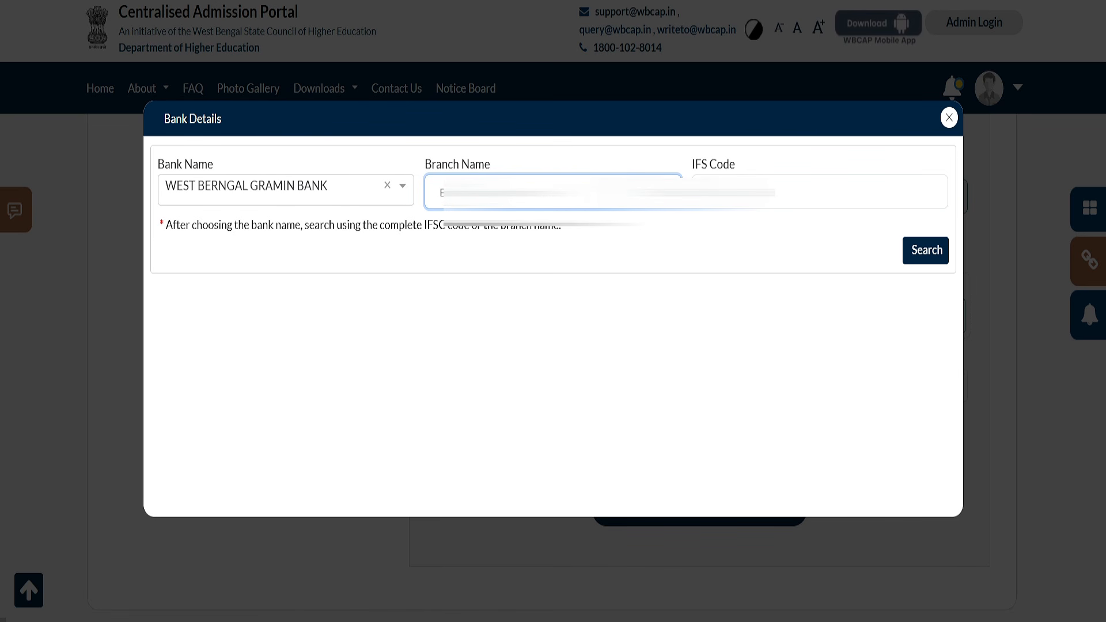
pyautogui.click(735, 192)
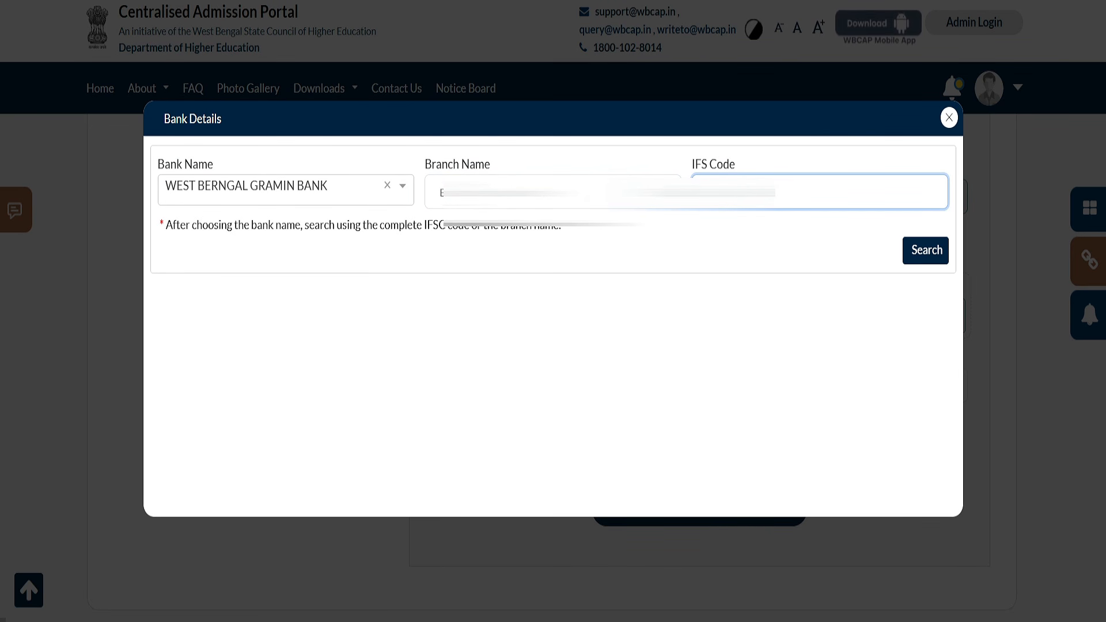
pyautogui.click(536, 193)
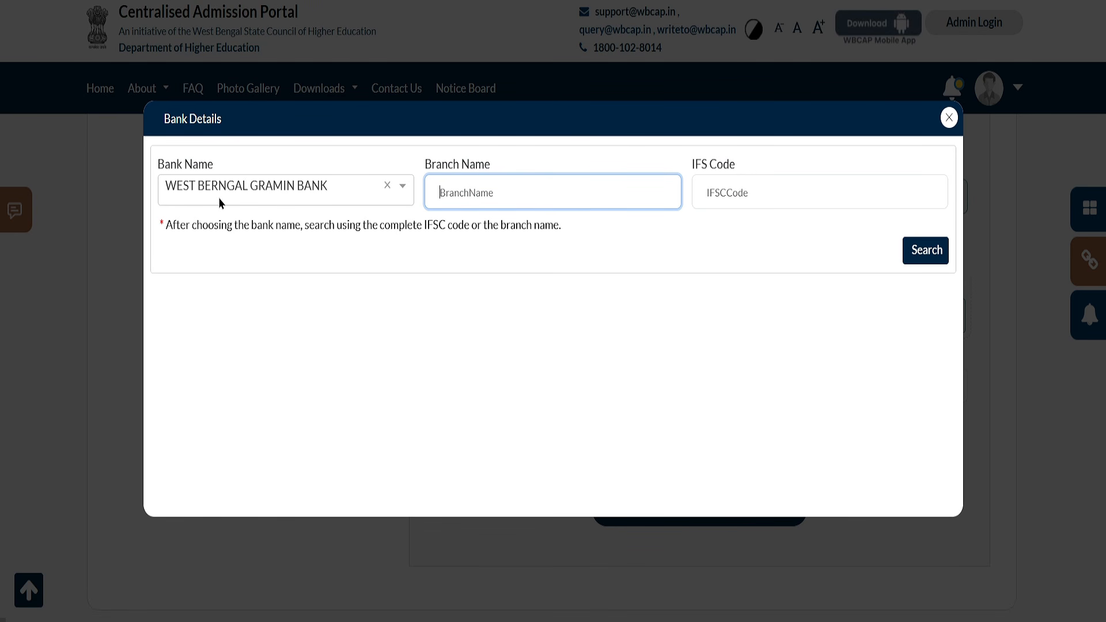
# Change the bank in the lookup to STATE BANK OF INDIA
pyautogui.click(290, 186)
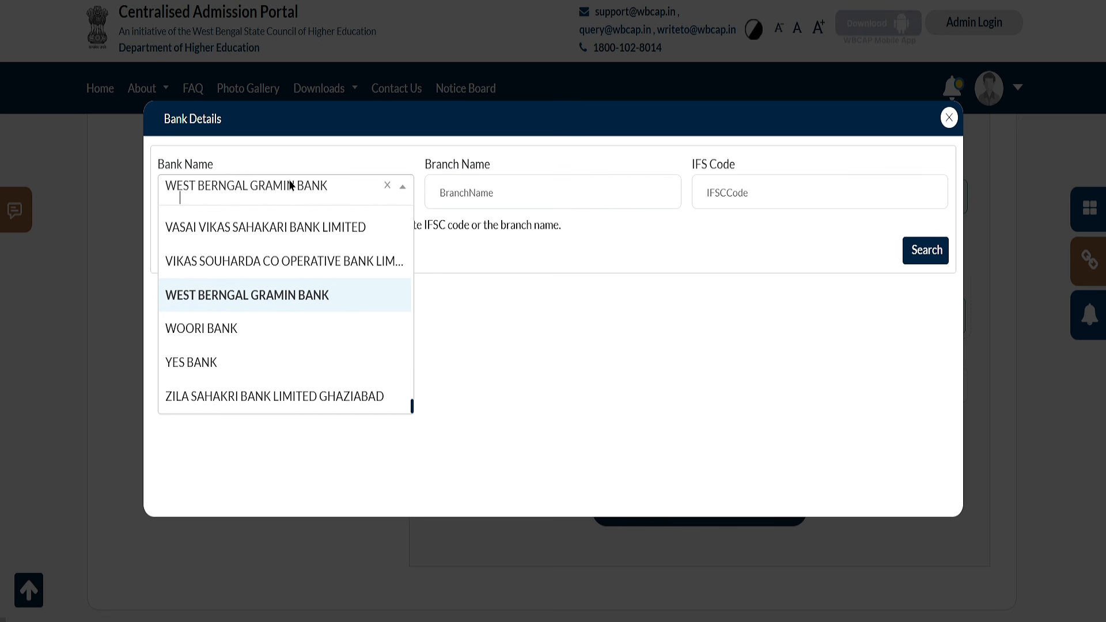
pyautogui.scroll(2, 293, 337)
pyautogui.scroll(5, 292, 337)
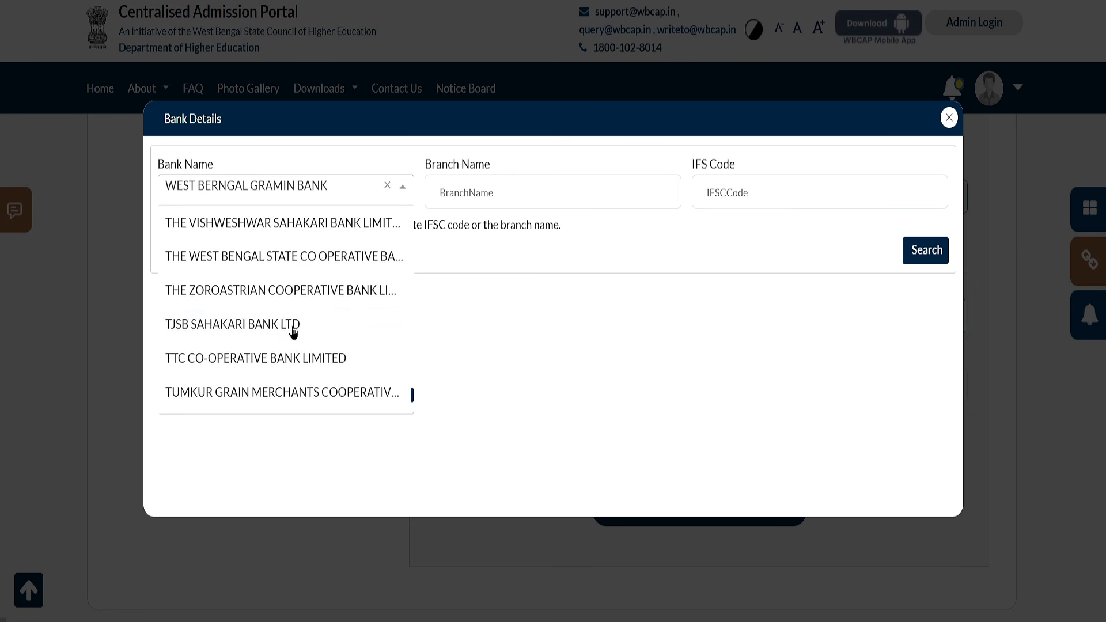
pyautogui.scroll(5, 292, 328)
pyautogui.scroll(3, 296, 322)
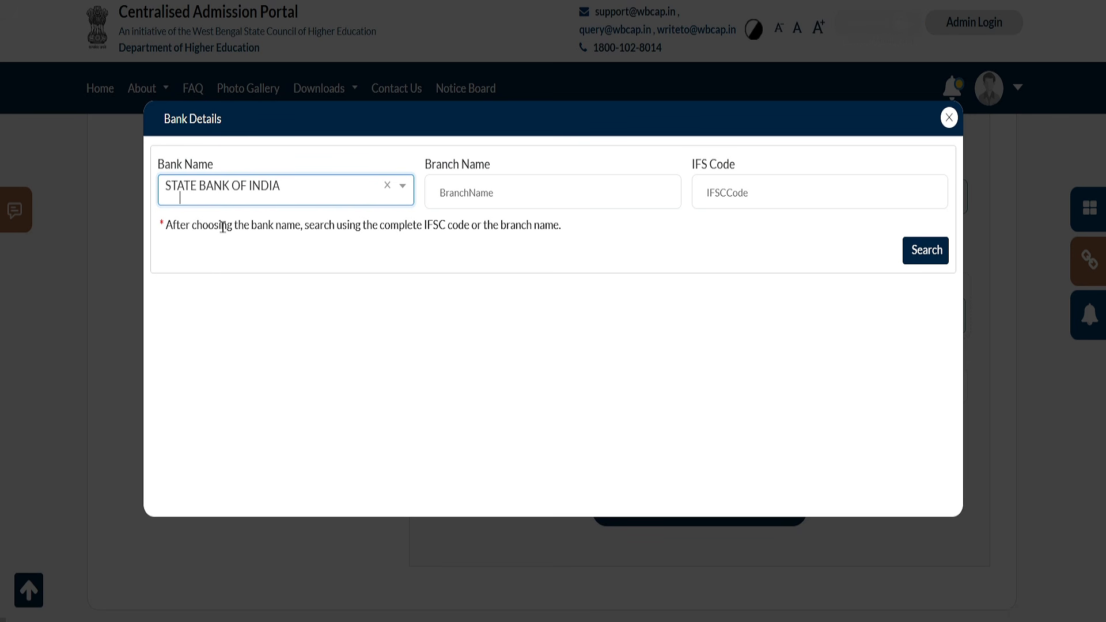
# Search for the branch NALHATI with IFS code SBIN0008540 and select the matching record for the bank account details
pyautogui.click(479, 189)
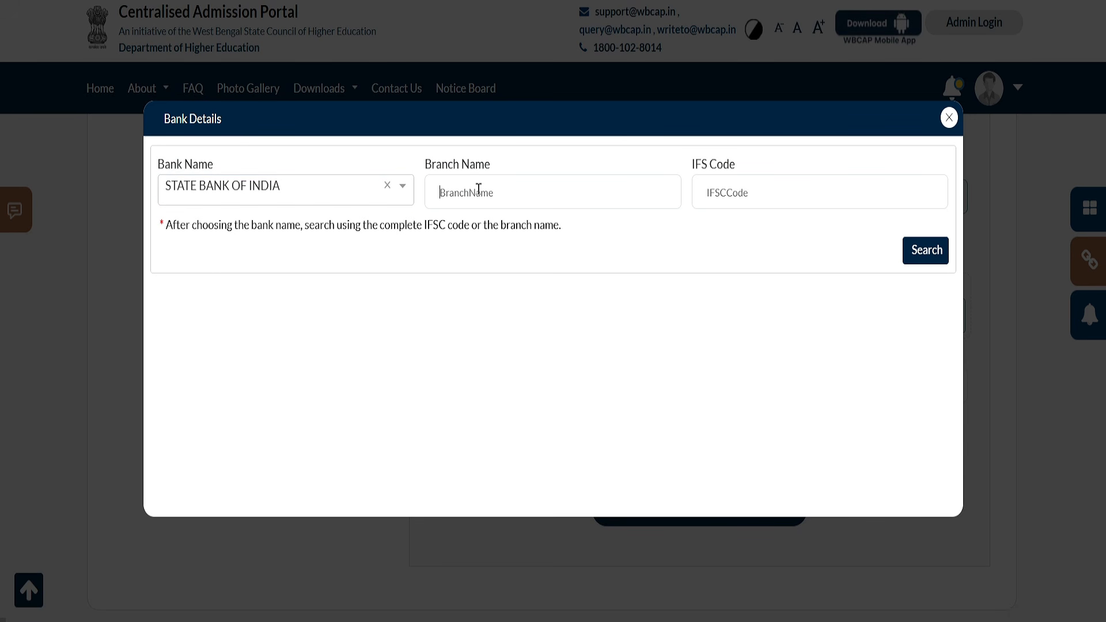
pyautogui.write('NALHATI')
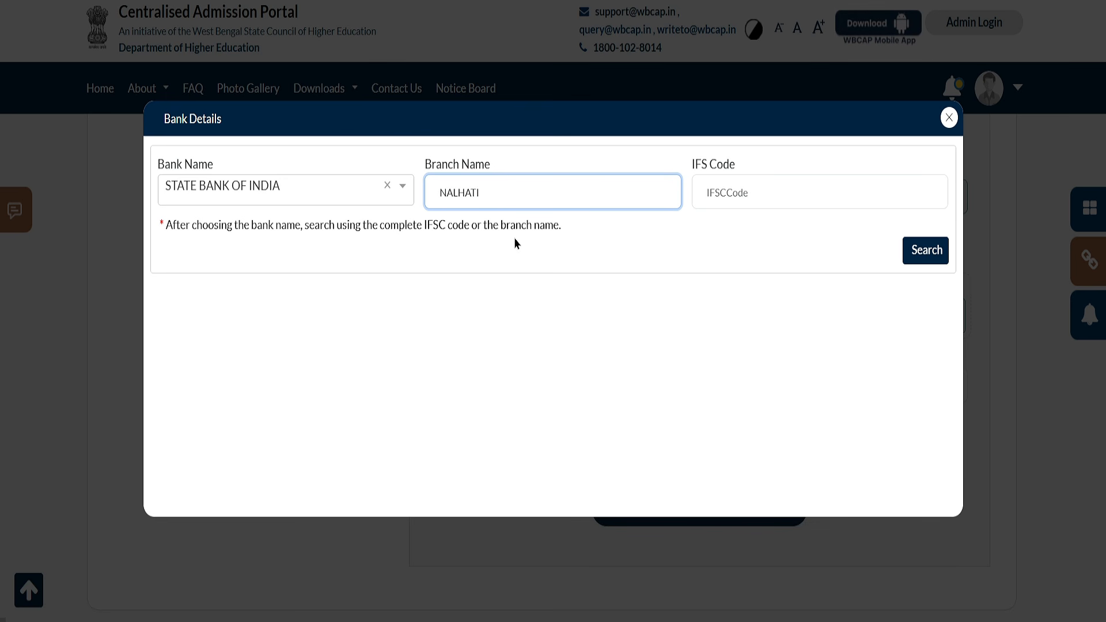
pyautogui.click(742, 196)
pyautogui.write('SBIN0008540')
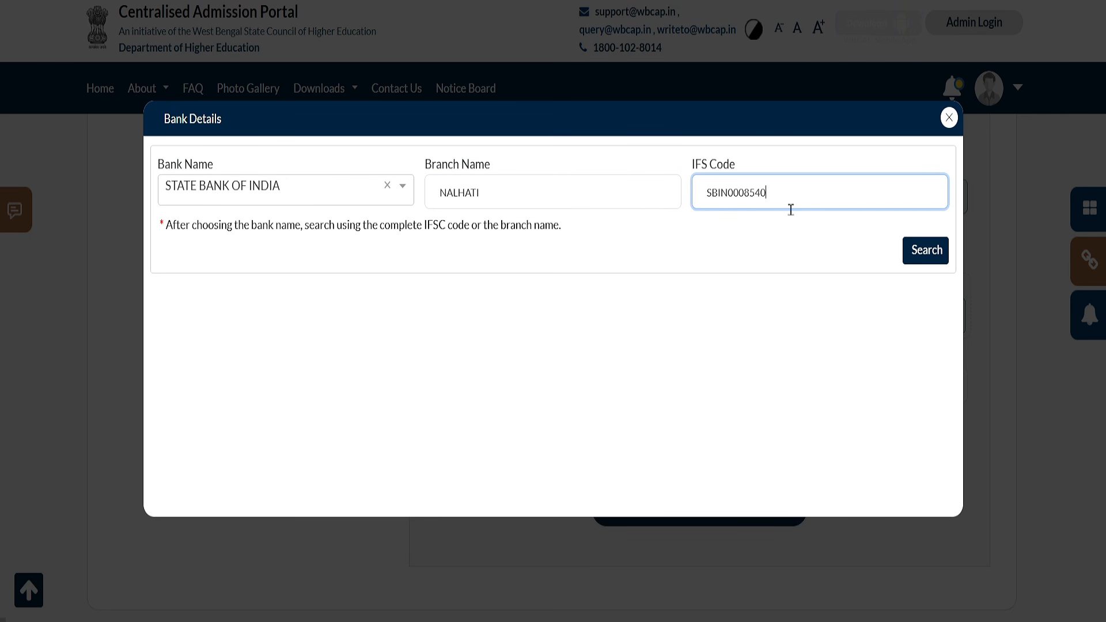
pyautogui.click(923, 253)
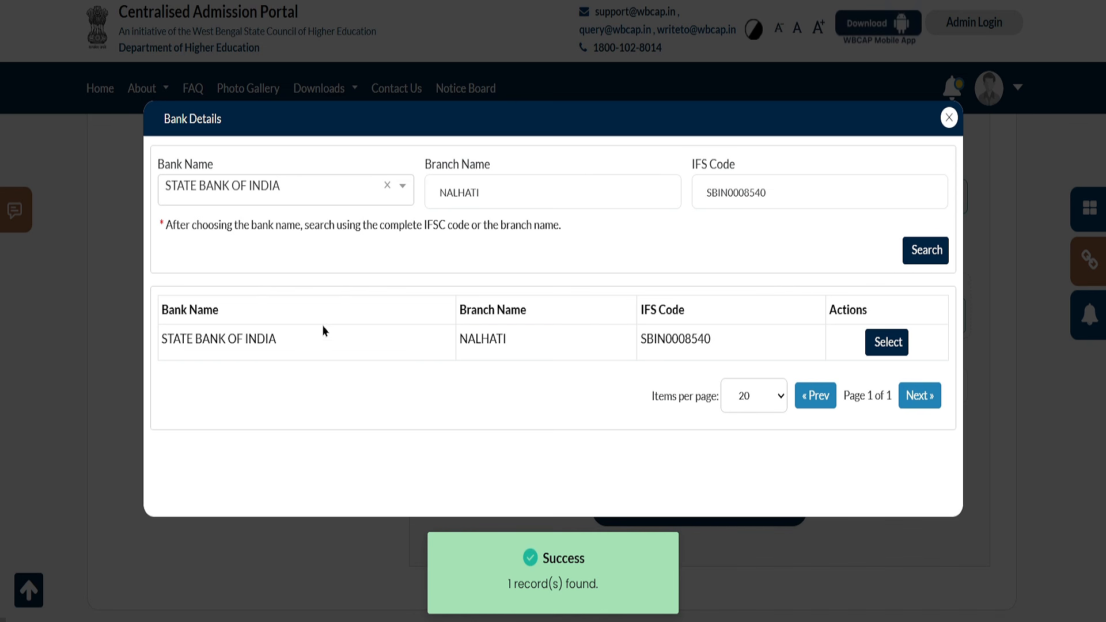
pyautogui.click(887, 342)
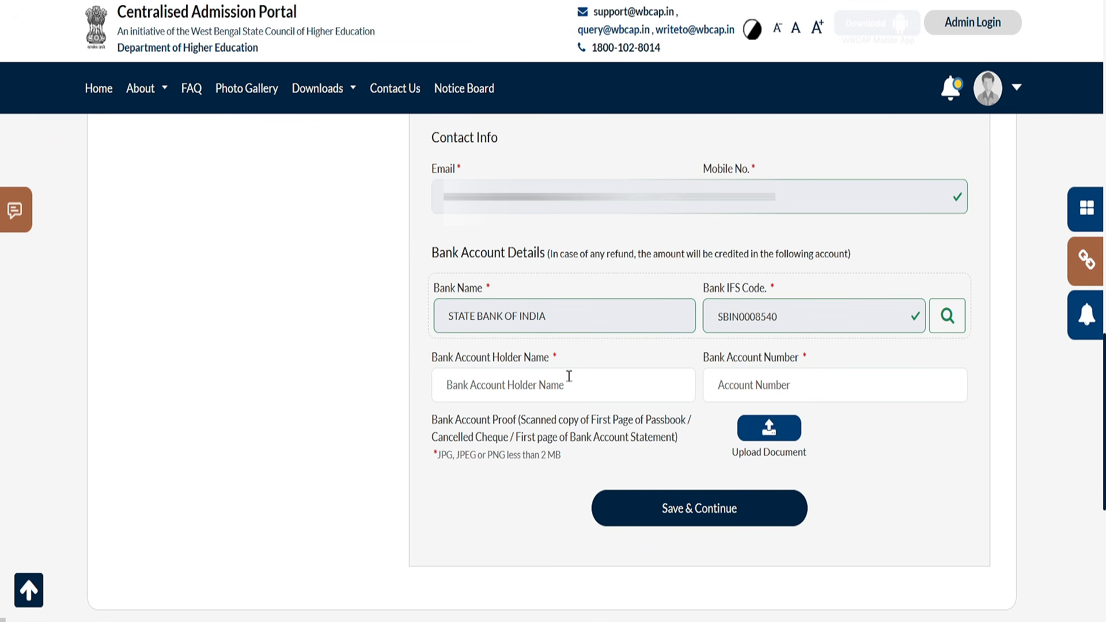
# Leave the account number empty and save the personal information to continue to the address section
pyautogui.click(767, 396)
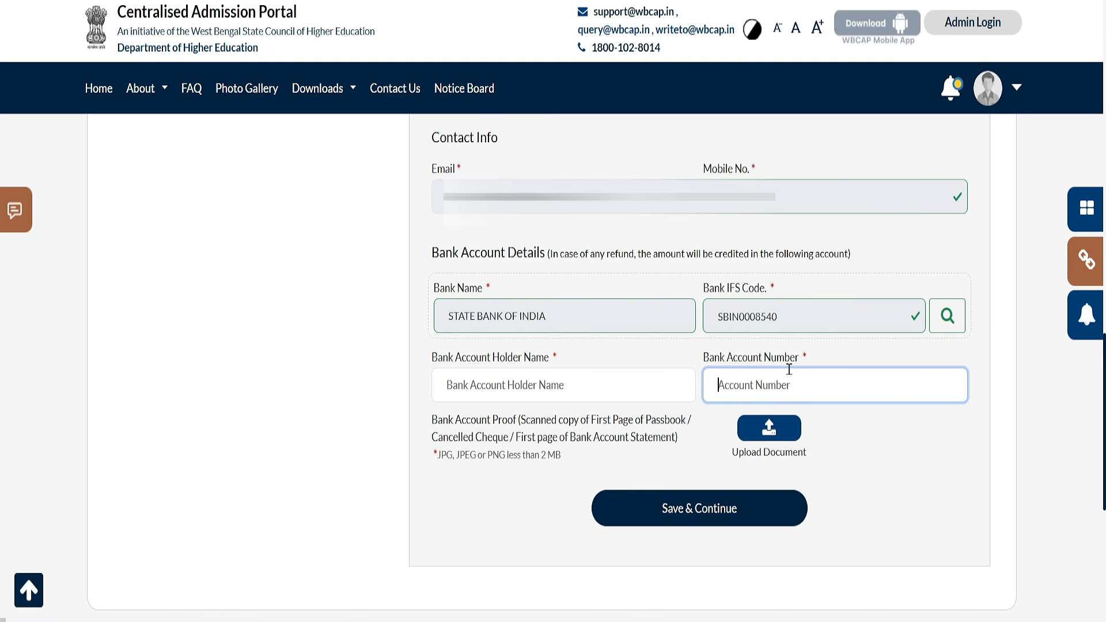
pyautogui.click(749, 510)
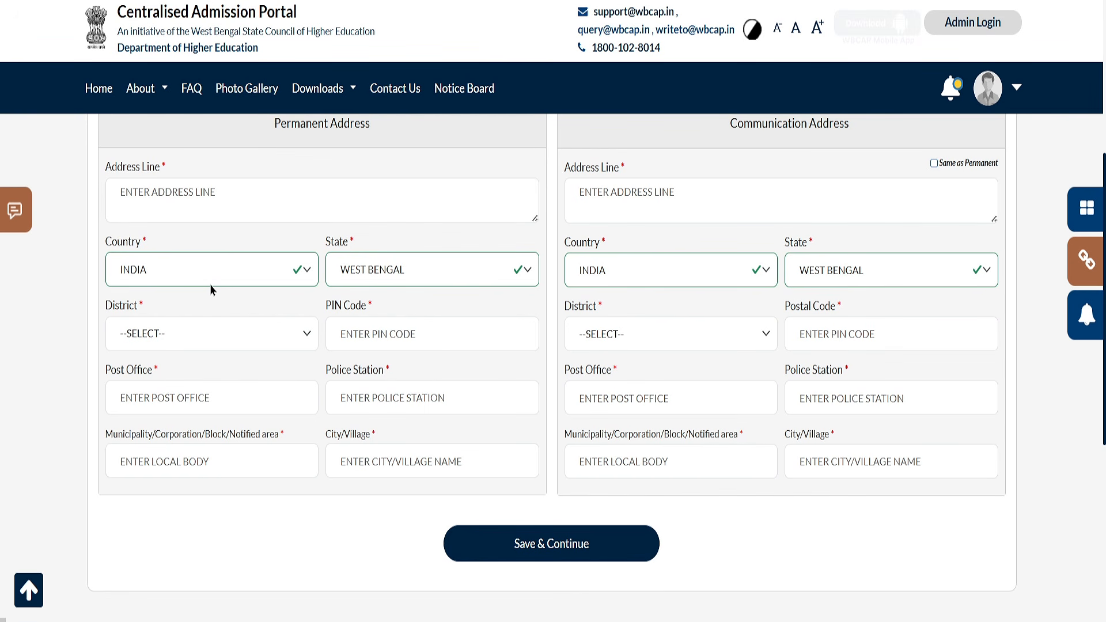
# Set the permanent address district to PASCHIM BARDDHAMAN and save the address section to continue to the additional information
pyautogui.click(249, 343)
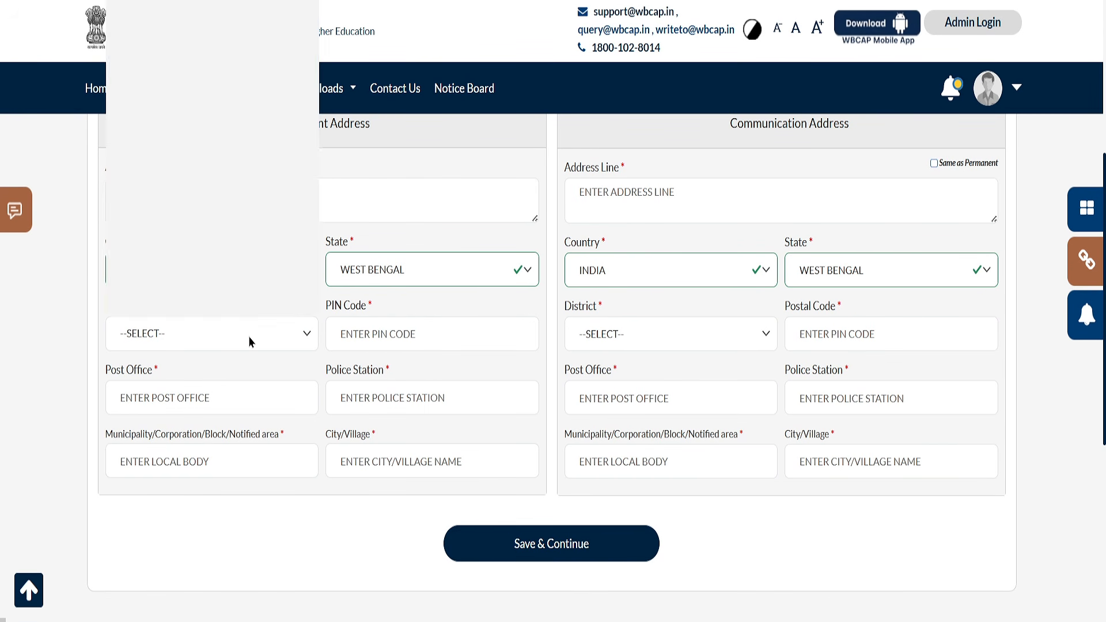
pyautogui.click(222, 261)
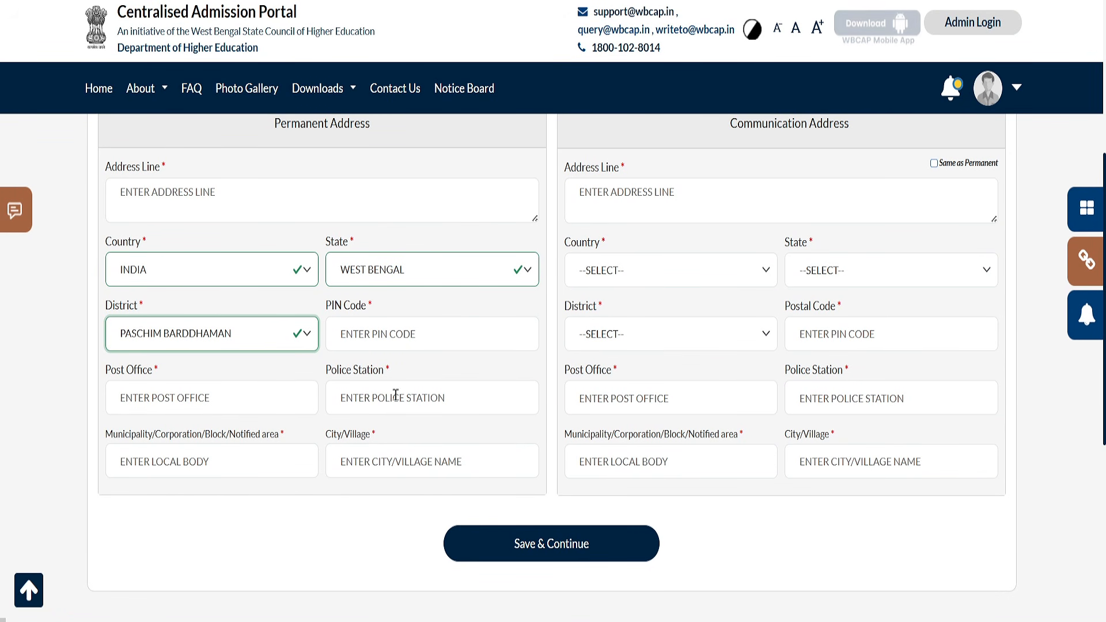
pyautogui.moveTo(345, 436); pyautogui.dragTo(395, 436)
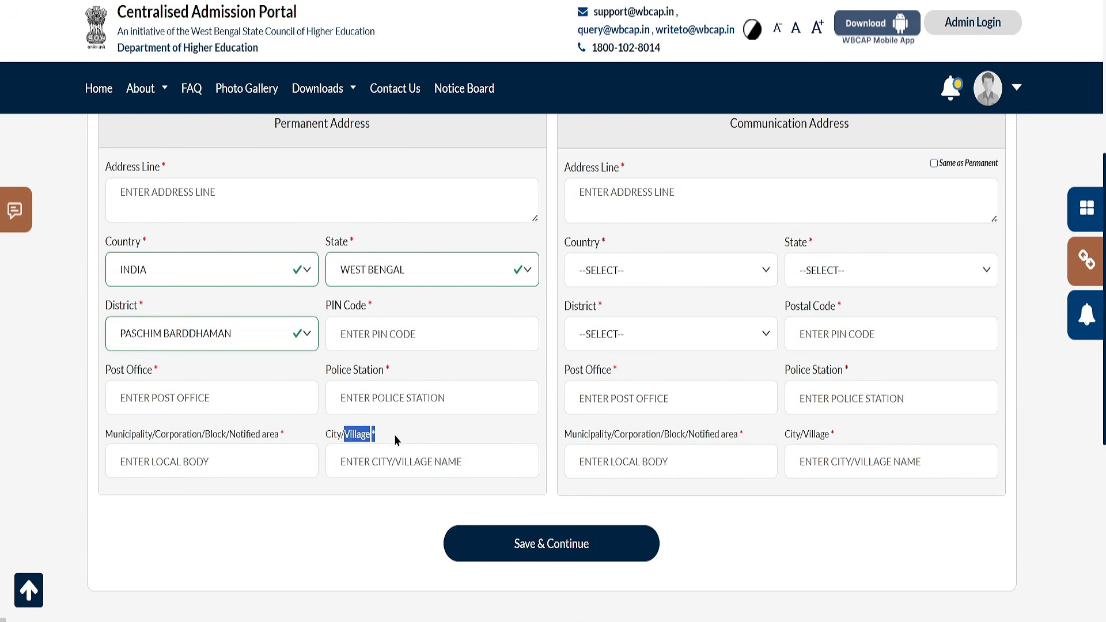
pyautogui.click(396, 436)
pyautogui.moveTo(186, 436); pyautogui.dragTo(219, 454)
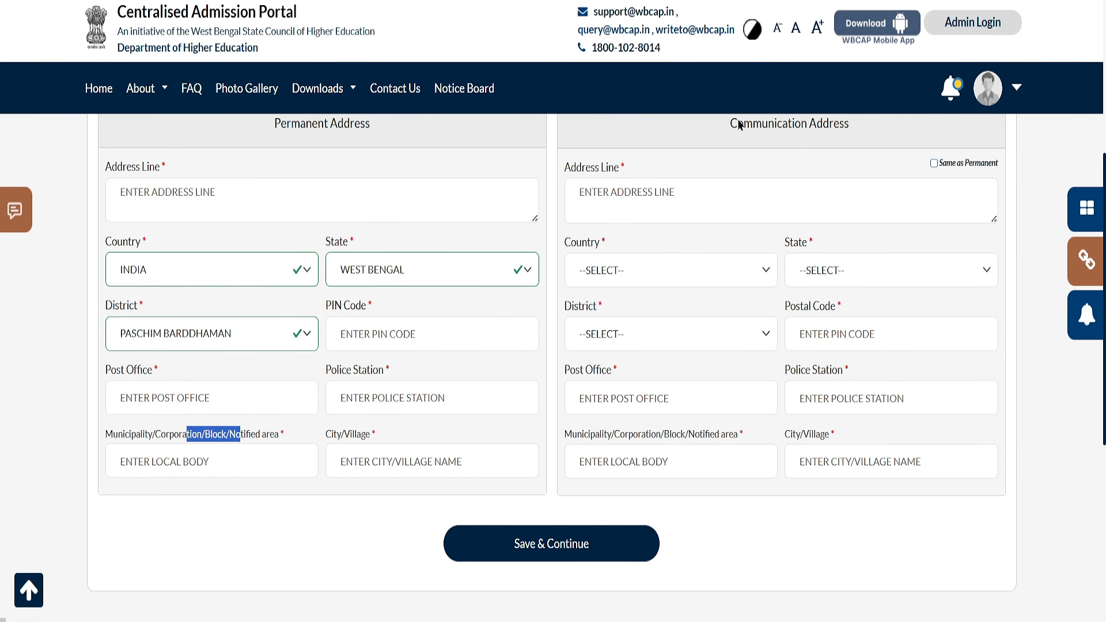
pyautogui.moveTo(729, 127); pyautogui.dragTo(844, 126)
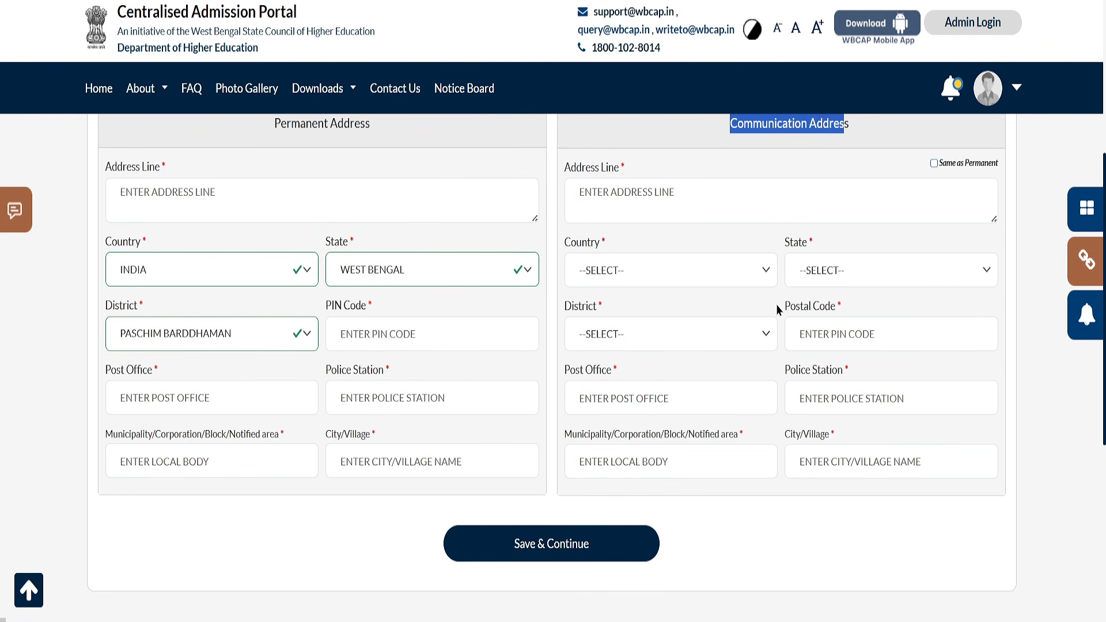
pyautogui.click(596, 548)
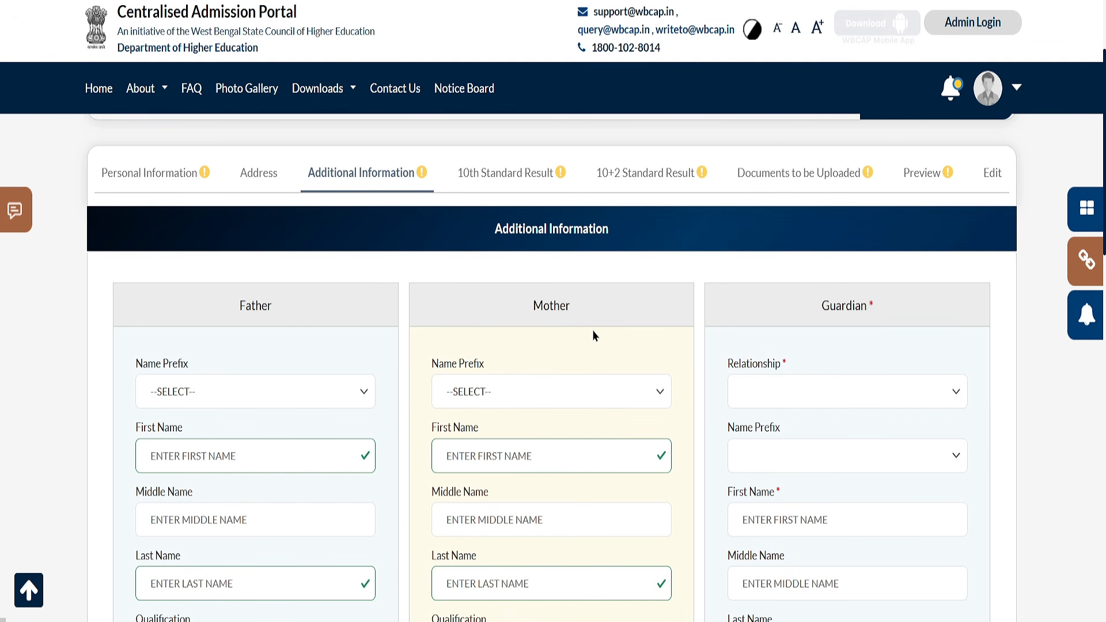
# Set the father's name prefix to MR
pyautogui.scroll(-1, 489, 382)
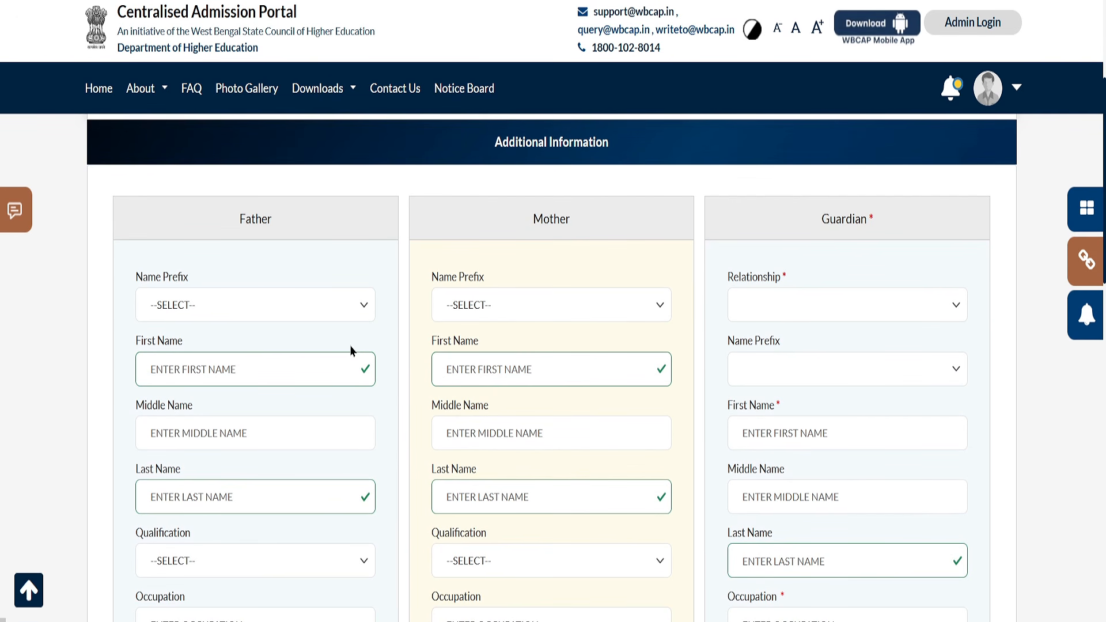
pyautogui.click(204, 317)
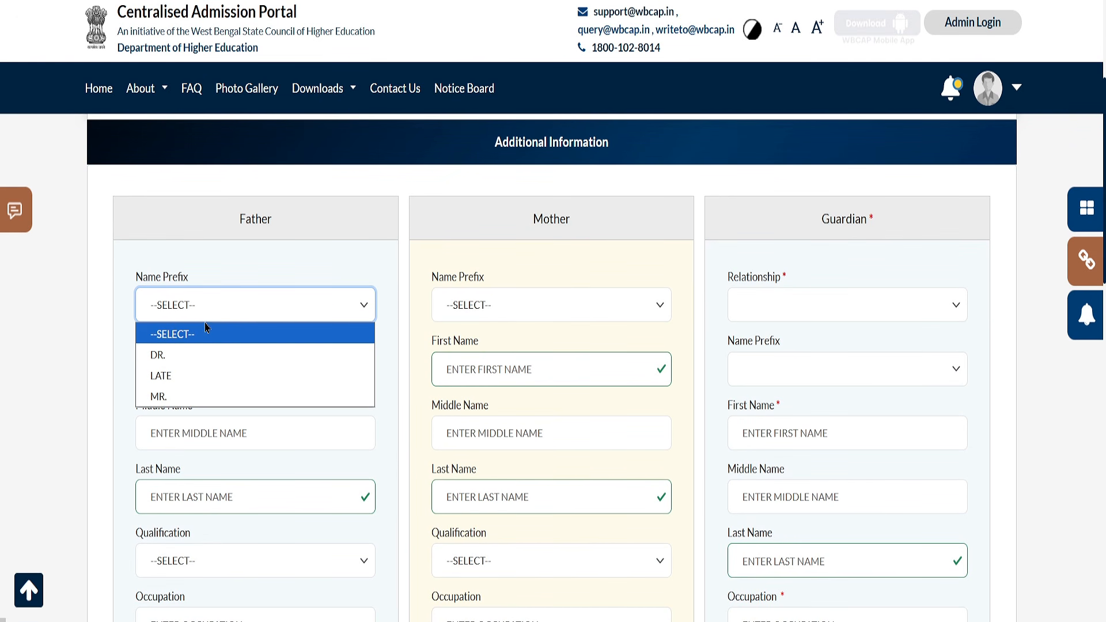
pyautogui.click(203, 394)
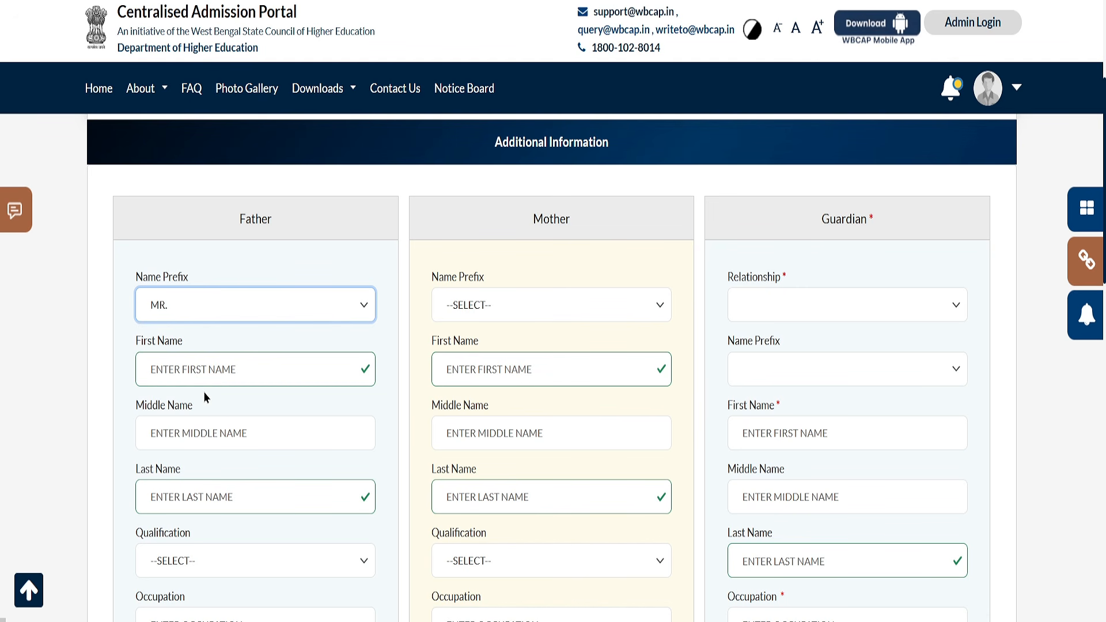
pyautogui.click(206, 312)
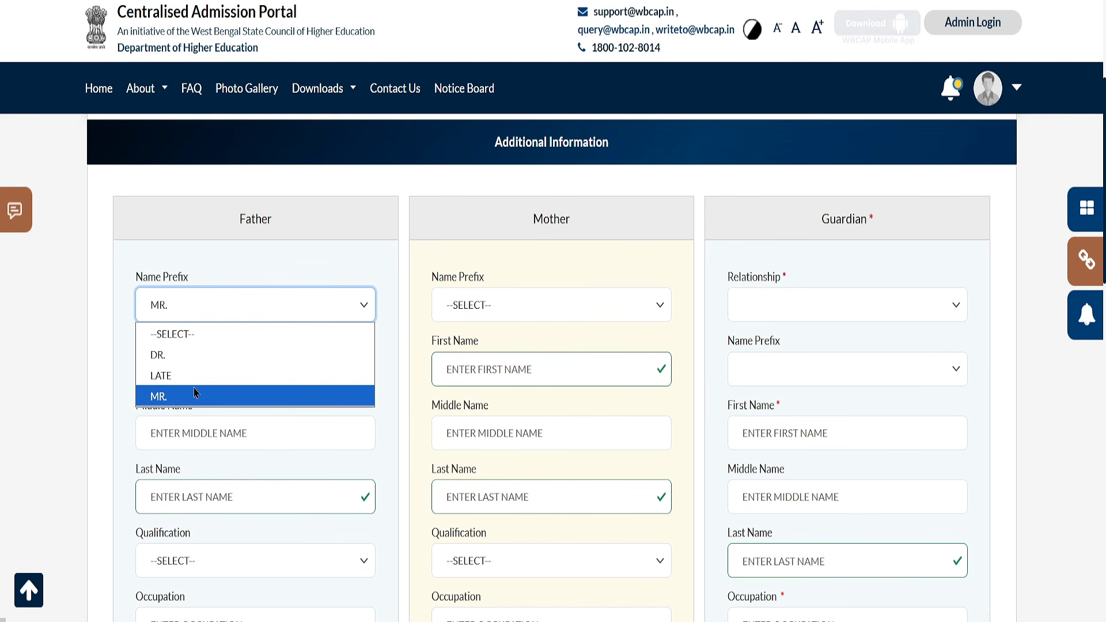
pyautogui.click(211, 397)
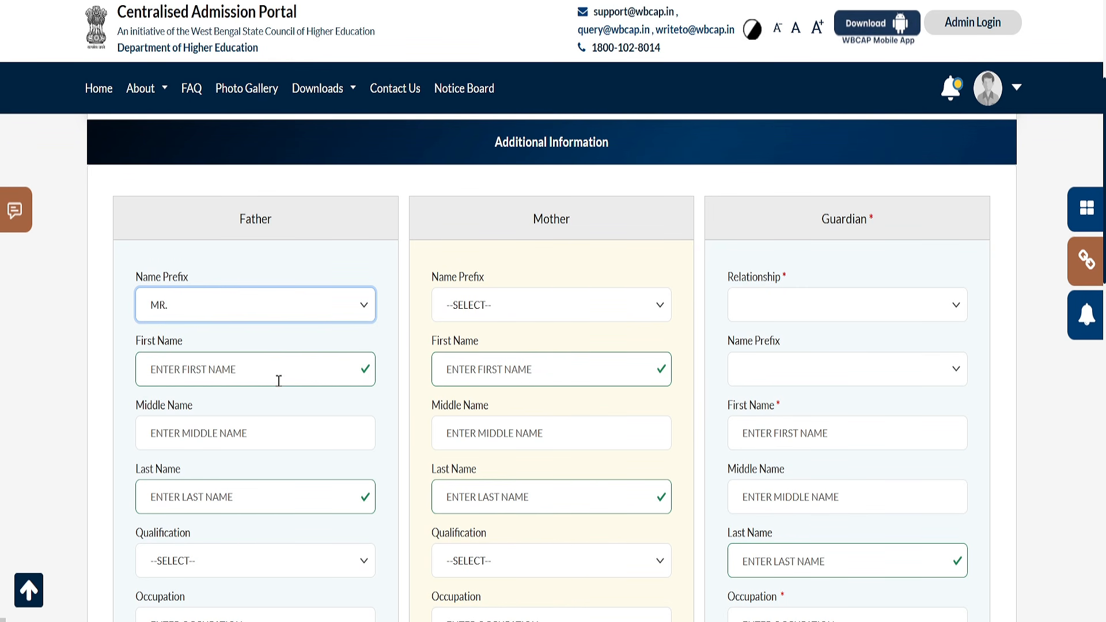
# Set the father's qualification to CLASS VIII PASSED
pyautogui.scroll(-2, 270, 369)
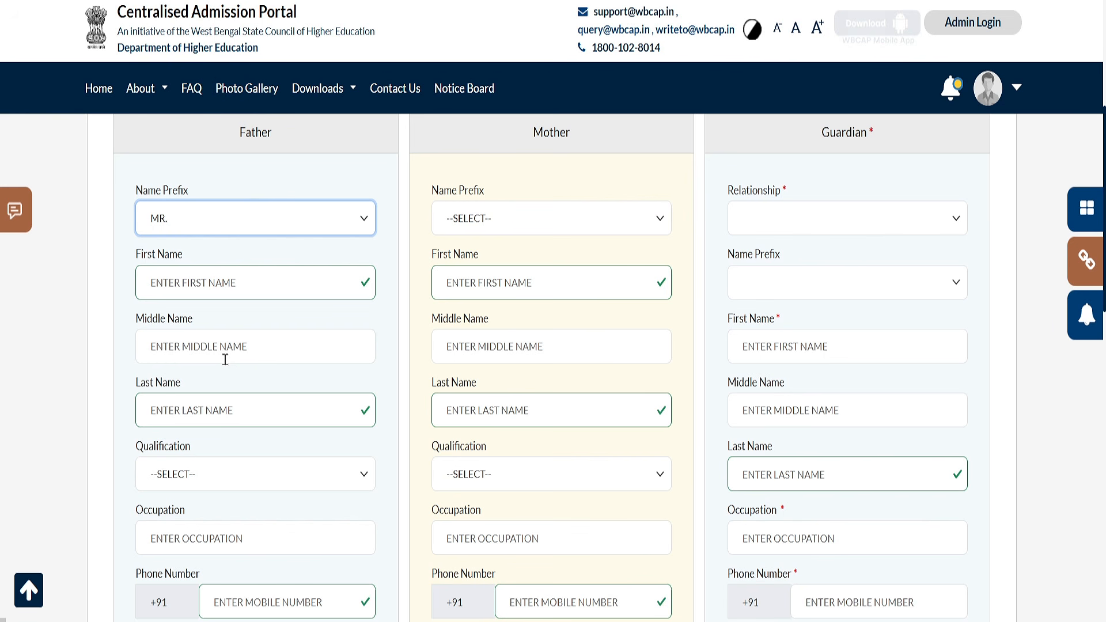
pyautogui.scroll(-2, 255, 396)
pyautogui.scroll(-1, 254, 392)
pyautogui.click(219, 300)
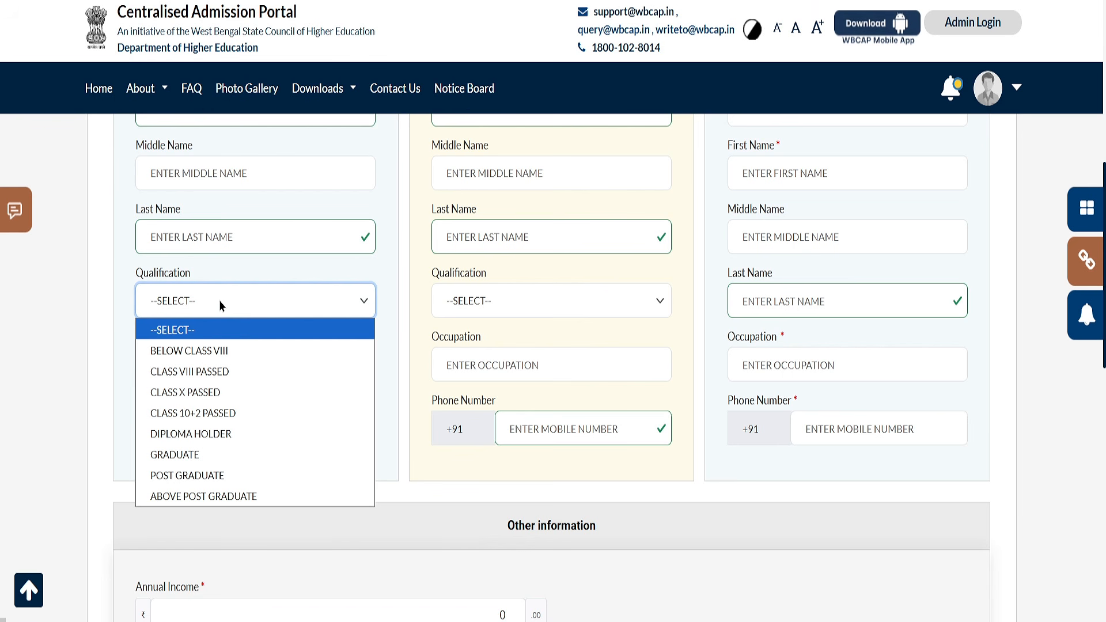
pyautogui.click(229, 378)
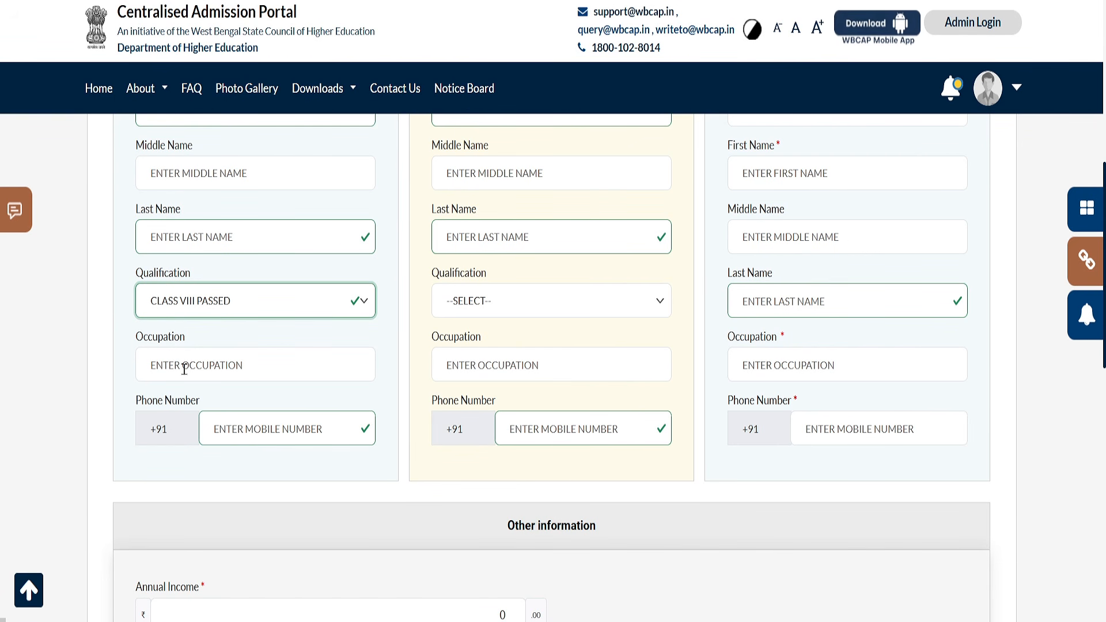
# Look over the annual income field and try to set the guardian's relationship to FATHER
pyautogui.scroll(-2, 208, 364)
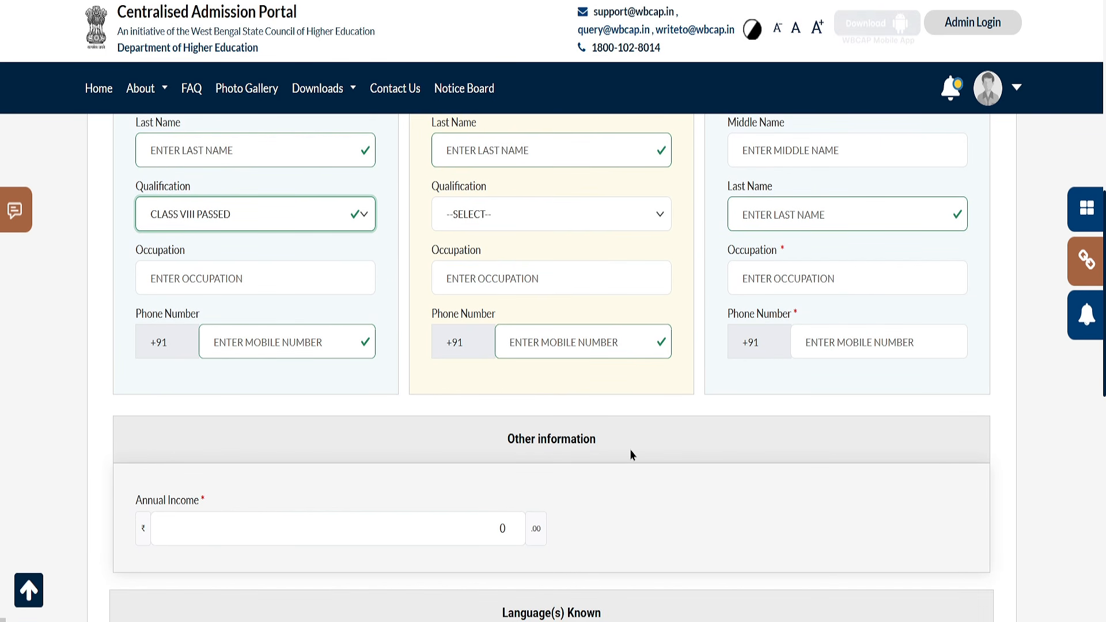
pyautogui.scroll(6, 631, 449)
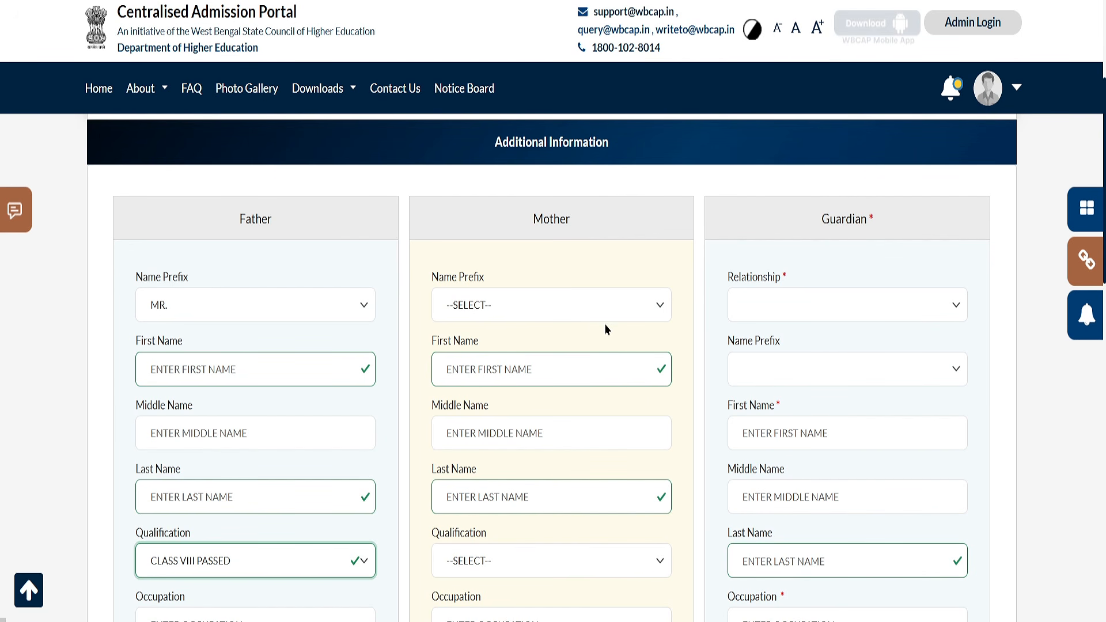
pyautogui.moveTo(820, 219); pyautogui.dragTo(878, 220)
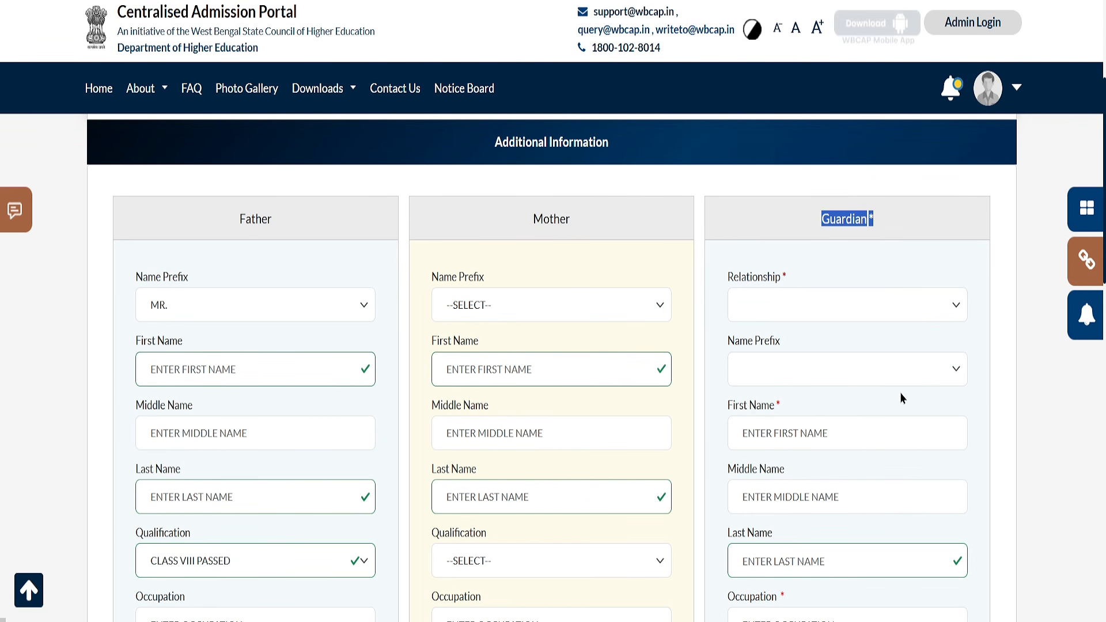
pyautogui.click(814, 305)
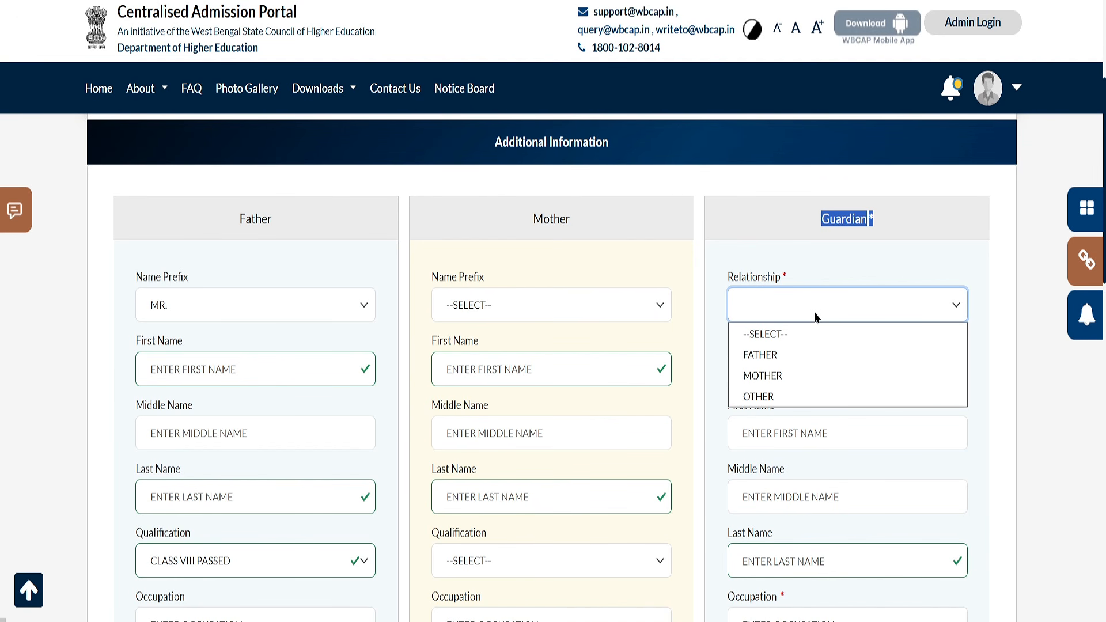
pyautogui.click(779, 355)
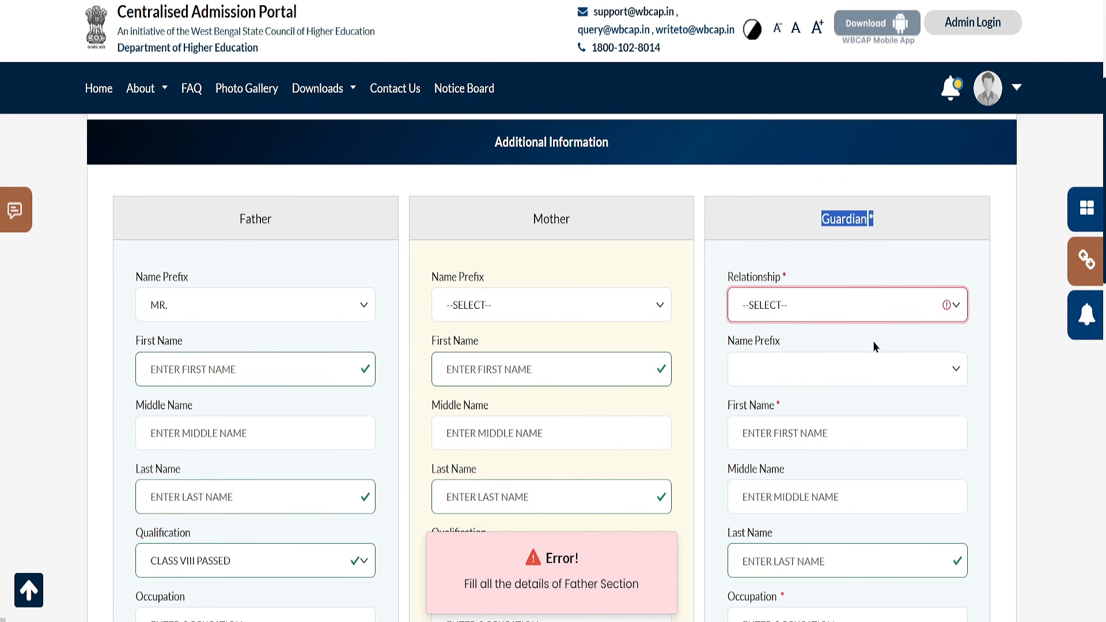
# Select BENGALI (BANGLA) as the language in the first row of the known languages
pyautogui.scroll(-9, 873, 341)
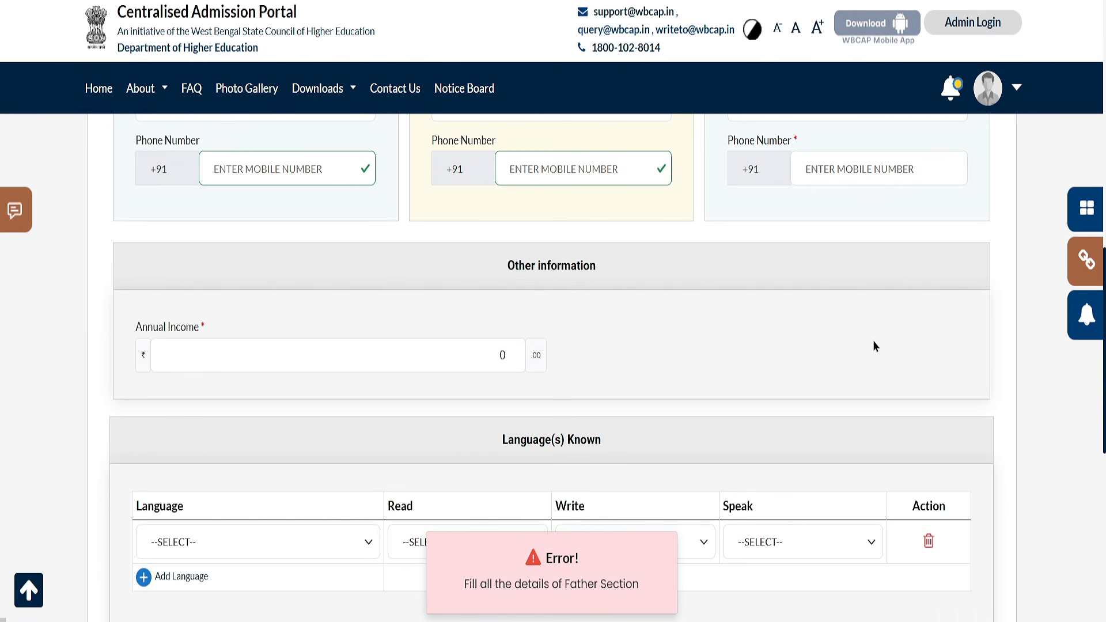
pyautogui.scroll(-2, 873, 346)
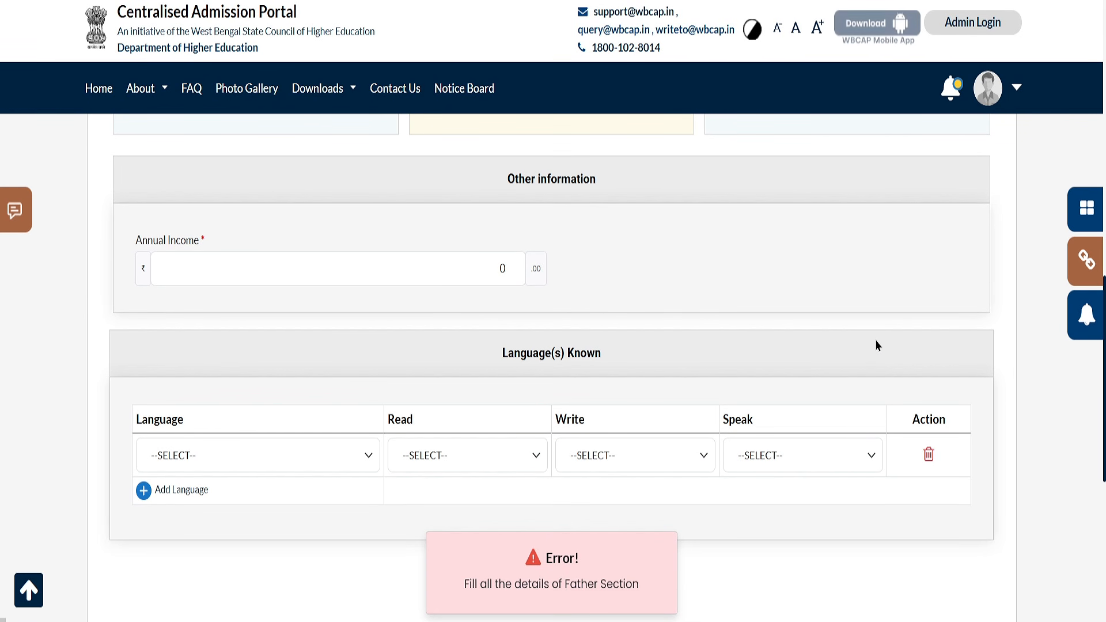
pyautogui.click(265, 277)
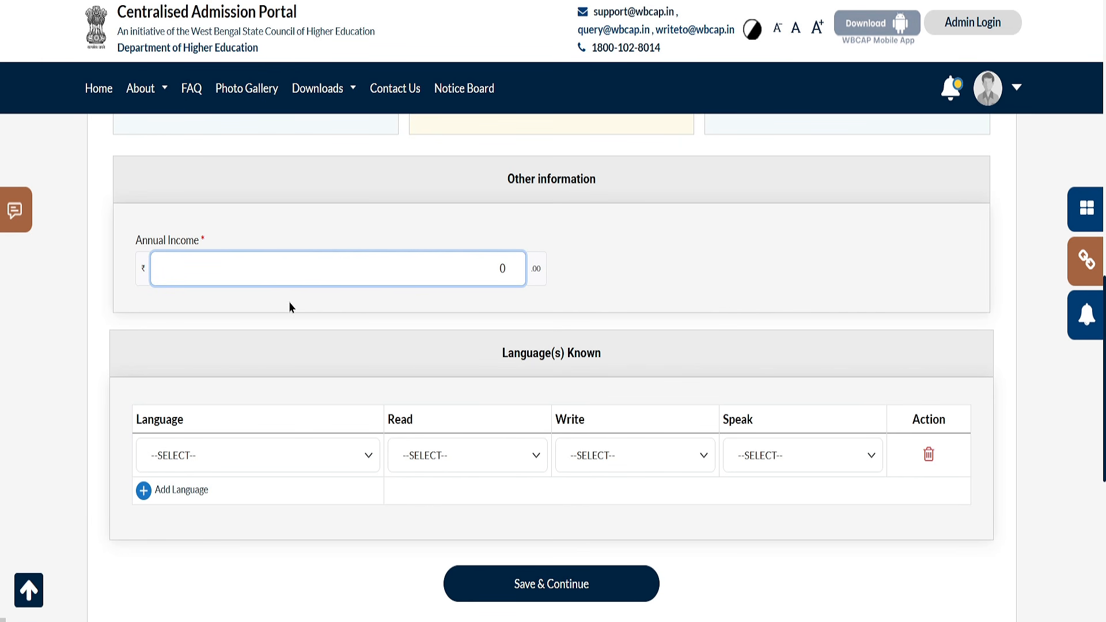
pyautogui.scroll(-2, 299, 319)
pyautogui.tripleClick(566, 264)
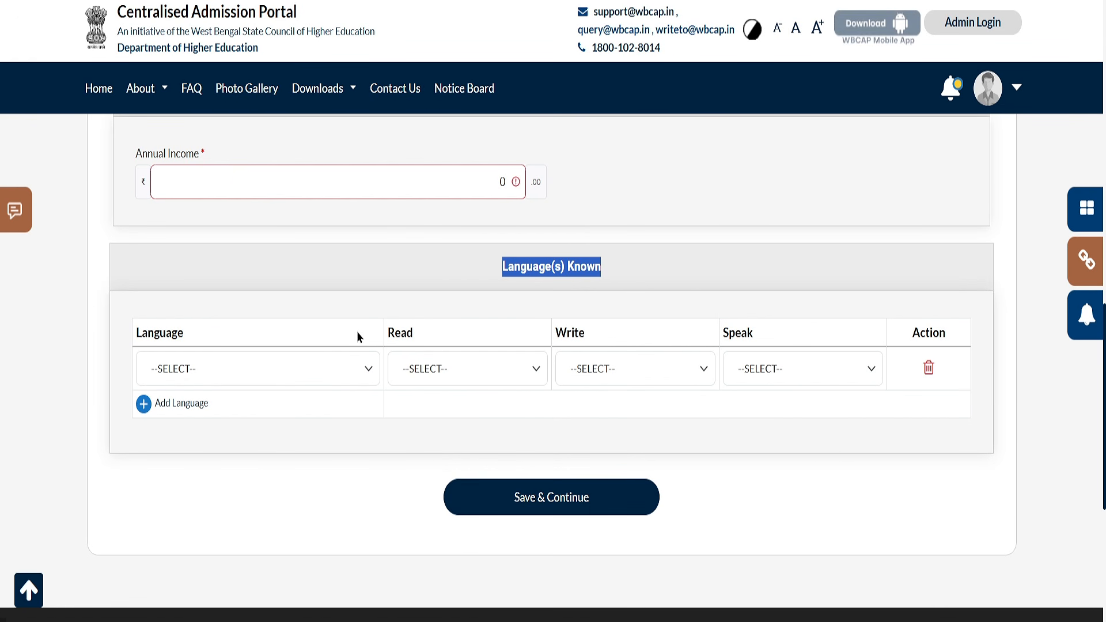
pyautogui.click(247, 383)
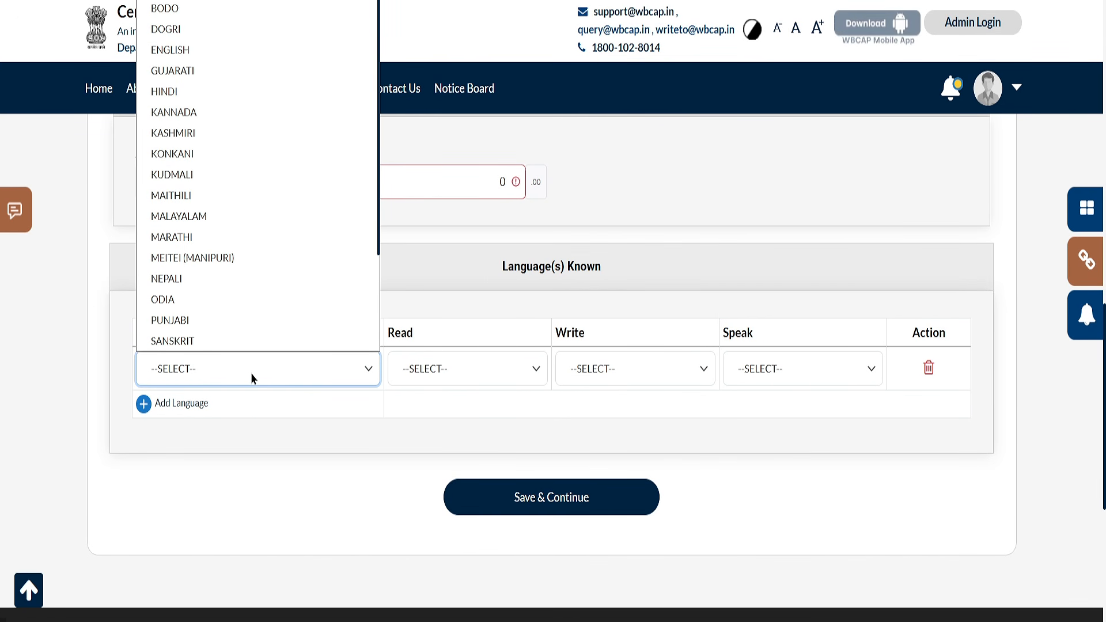
pyautogui.click(193, 0)
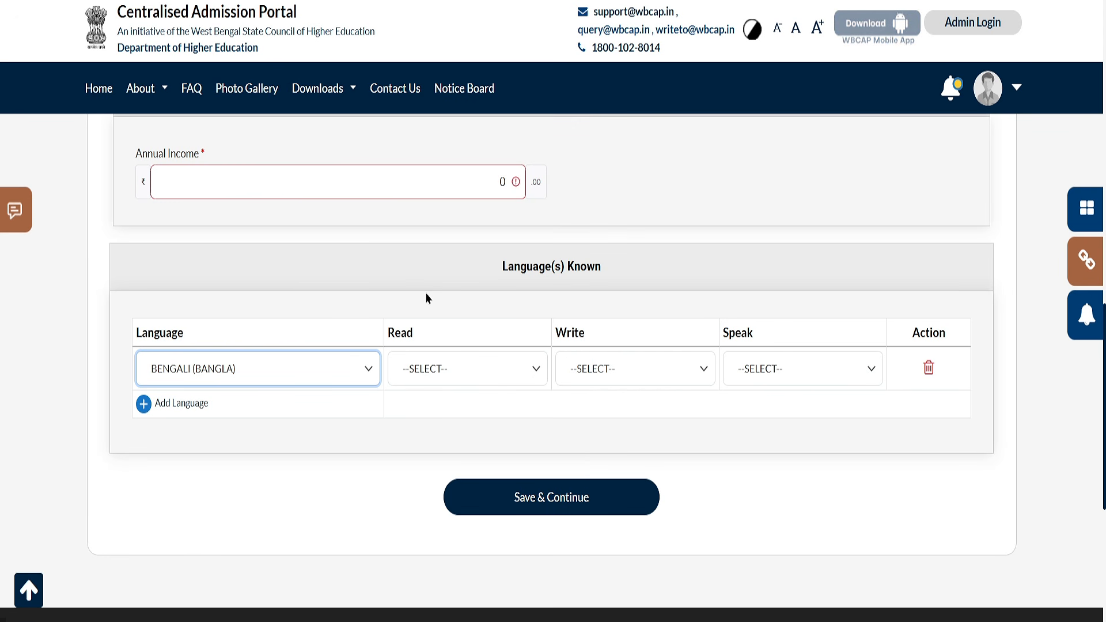
# Set Bengali's read ability to YES and its write and speak abilities to NO, and save the additional information to continue
pyautogui.click(477, 370)
pyautogui.click(469, 416)
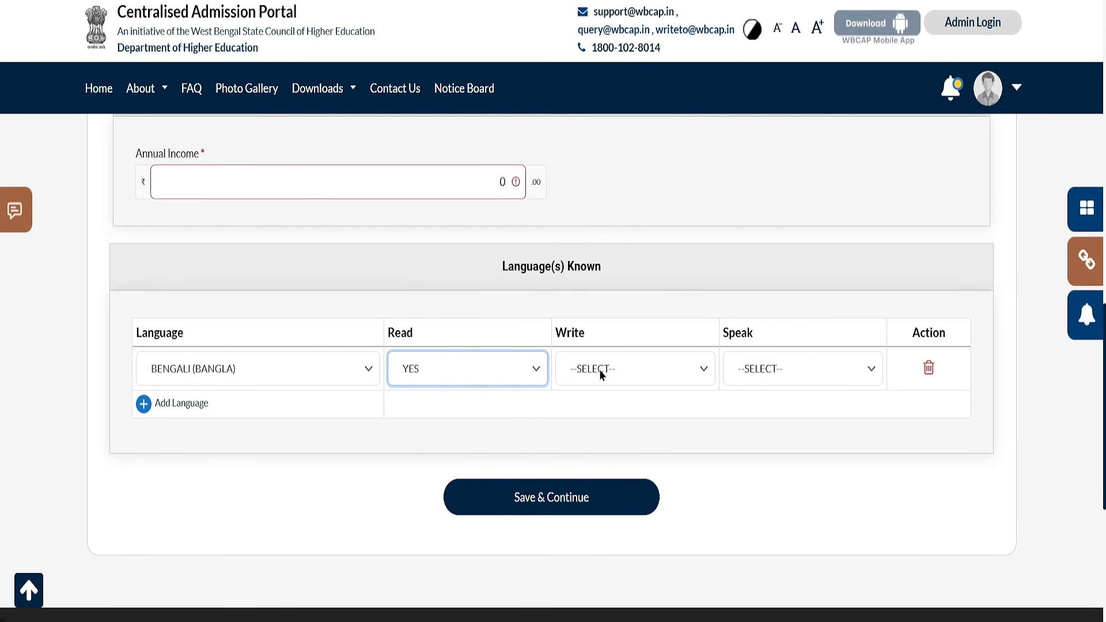
pyautogui.click(599, 369)
pyautogui.click(603, 437)
pyautogui.click(780, 359)
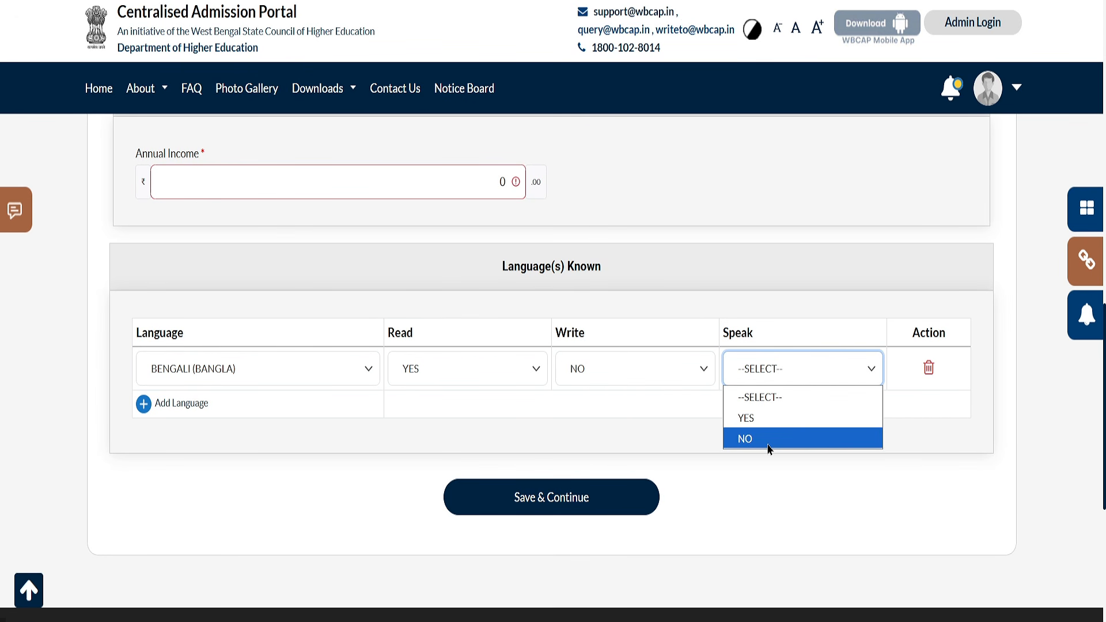
pyautogui.click(766, 438)
pyautogui.scroll(5, 524, 365)
pyautogui.scroll(-5, 372, 431)
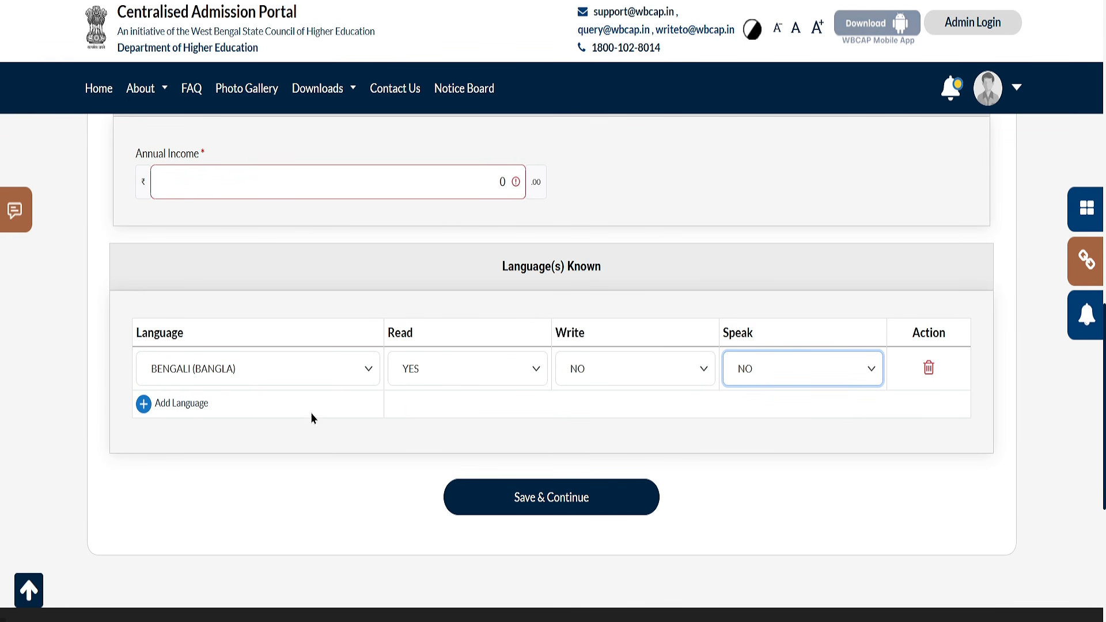
pyautogui.click(541, 500)
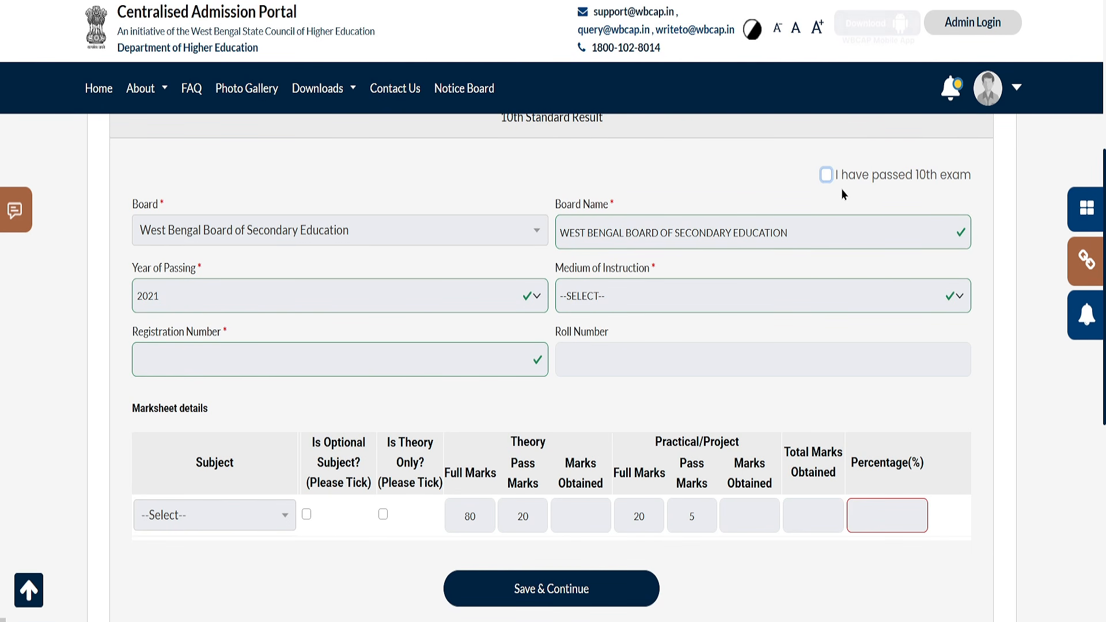
# Mark the 10th exam as passed, with 2024 as the year of passing and BENGALI as the medium of instruction
pyautogui.click(827, 175)
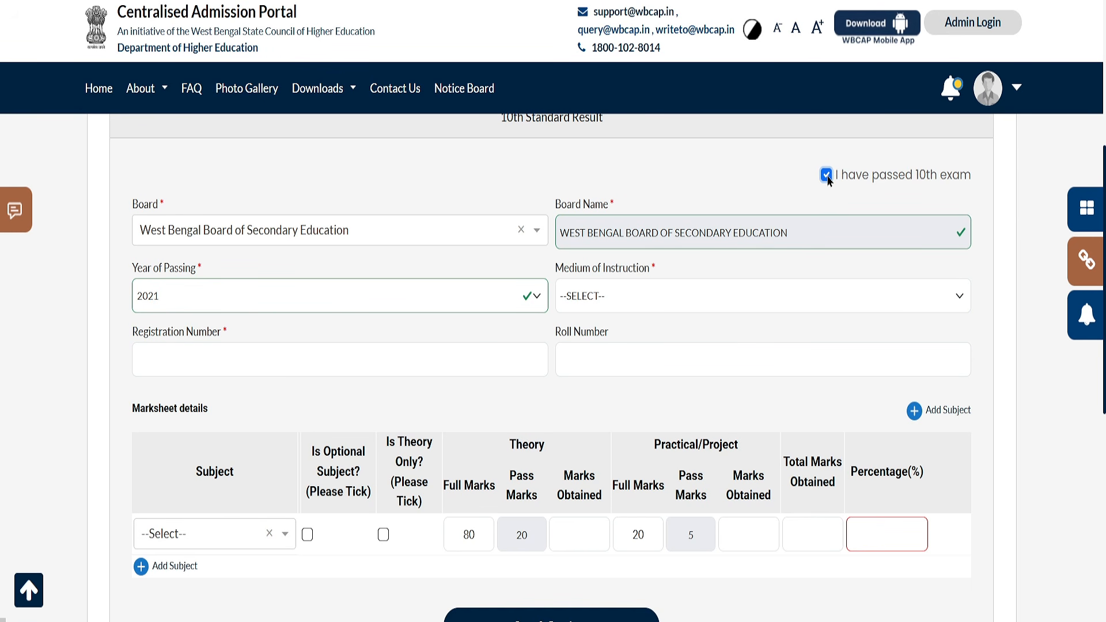
pyautogui.click(266, 299)
pyautogui.click(267, 298)
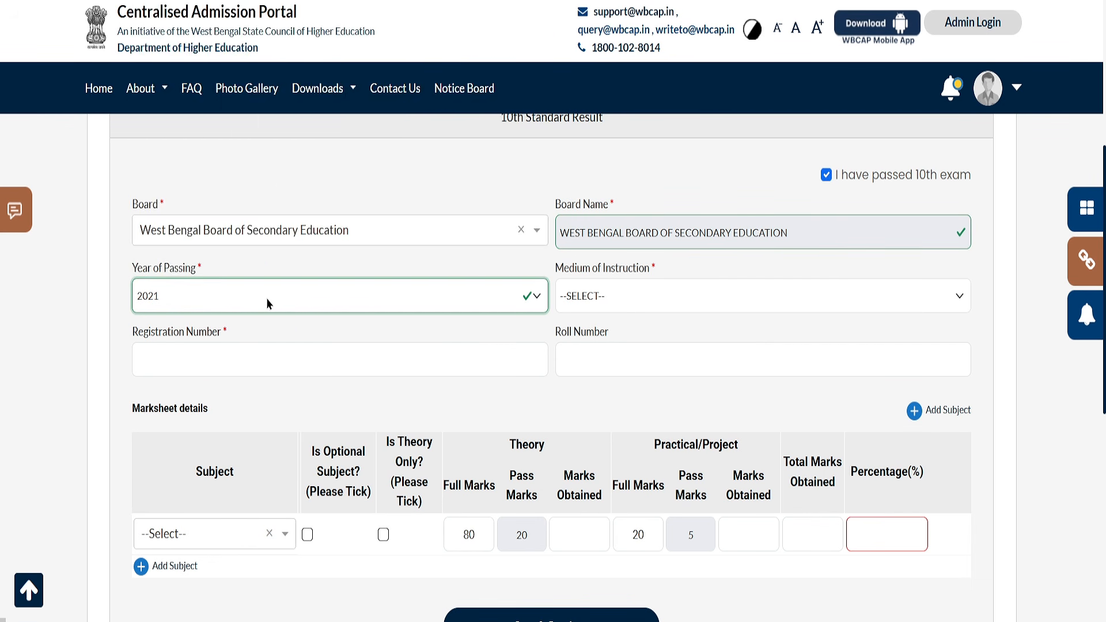
pyautogui.click(266, 299)
pyautogui.scroll(-1, 161, 9)
pyautogui.click(320, 237)
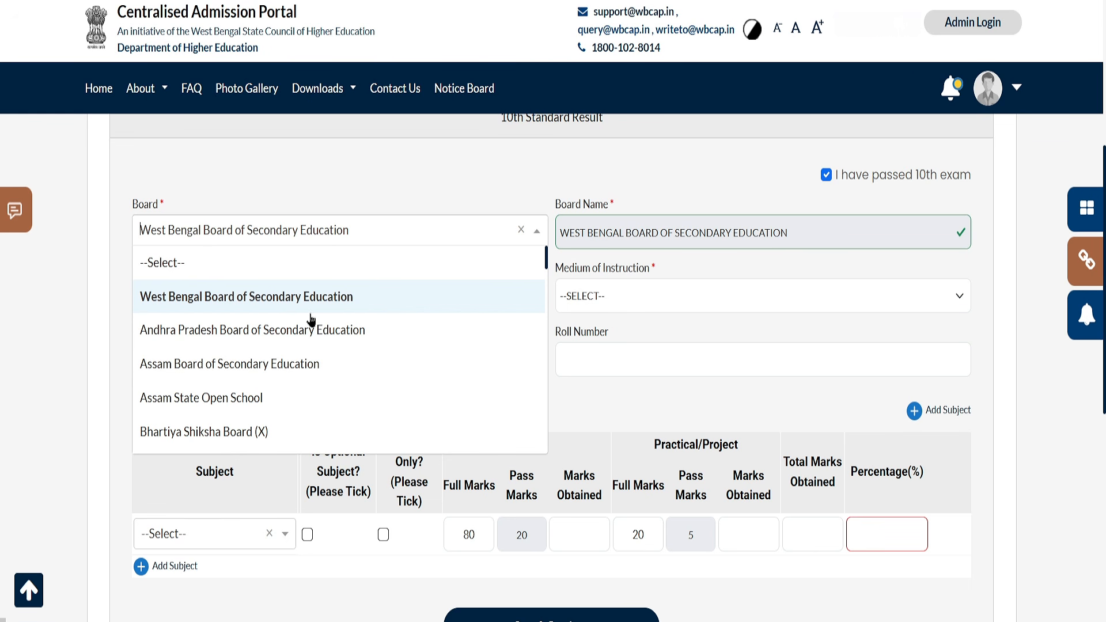
pyautogui.click(416, 143)
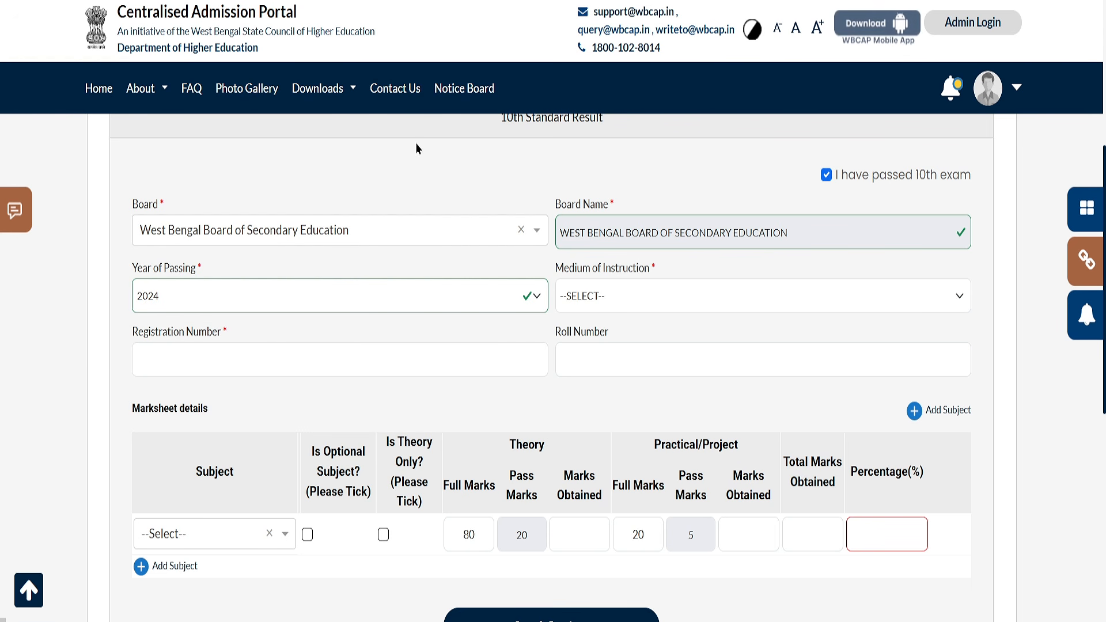
pyautogui.click(658, 294)
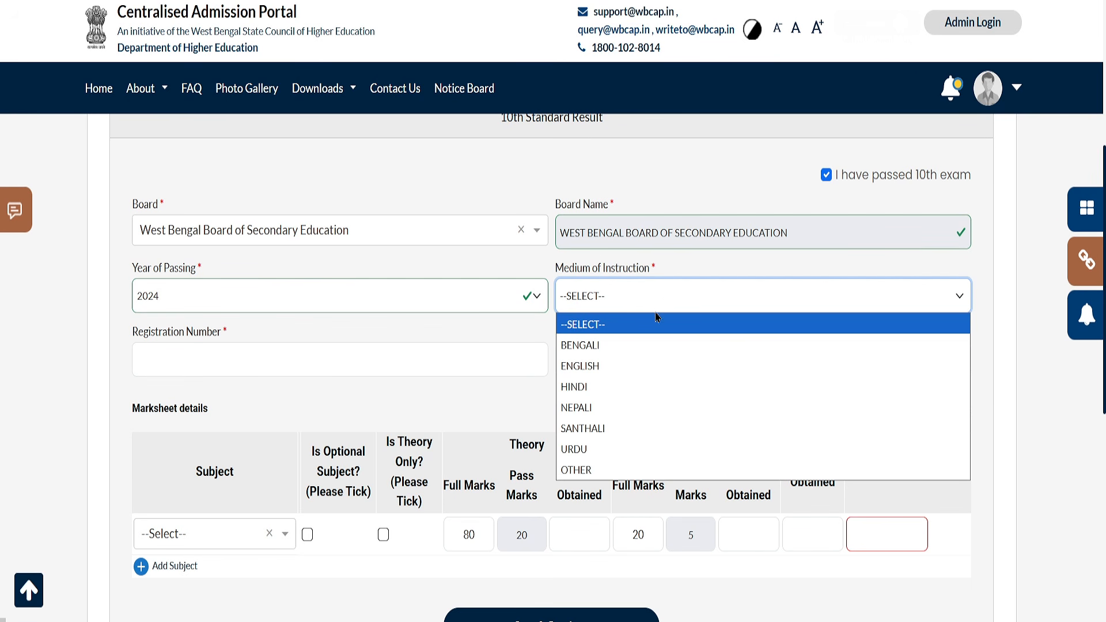
pyautogui.click(629, 352)
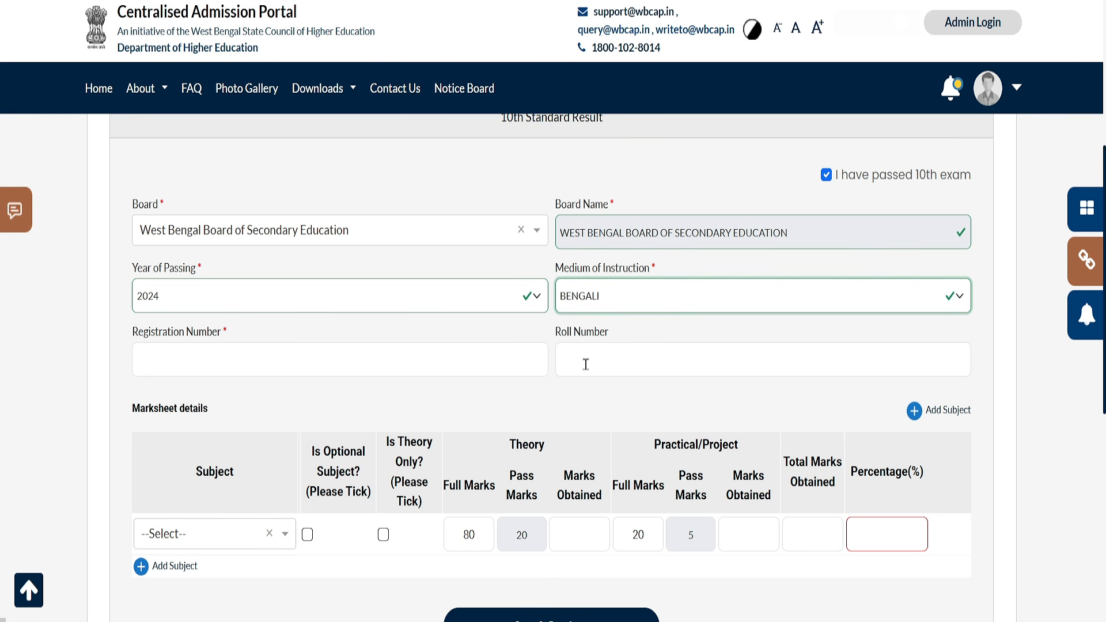
# Add six more subject rows to the 10th standard marksheet details
pyautogui.scroll(-3, 584, 360)
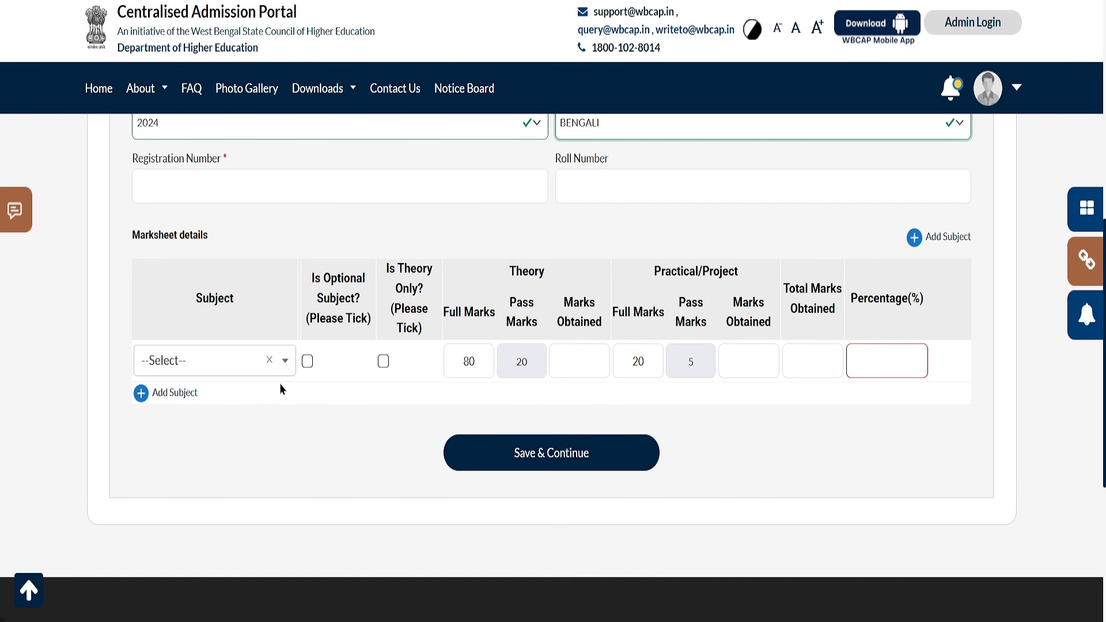
pyautogui.click(142, 392)
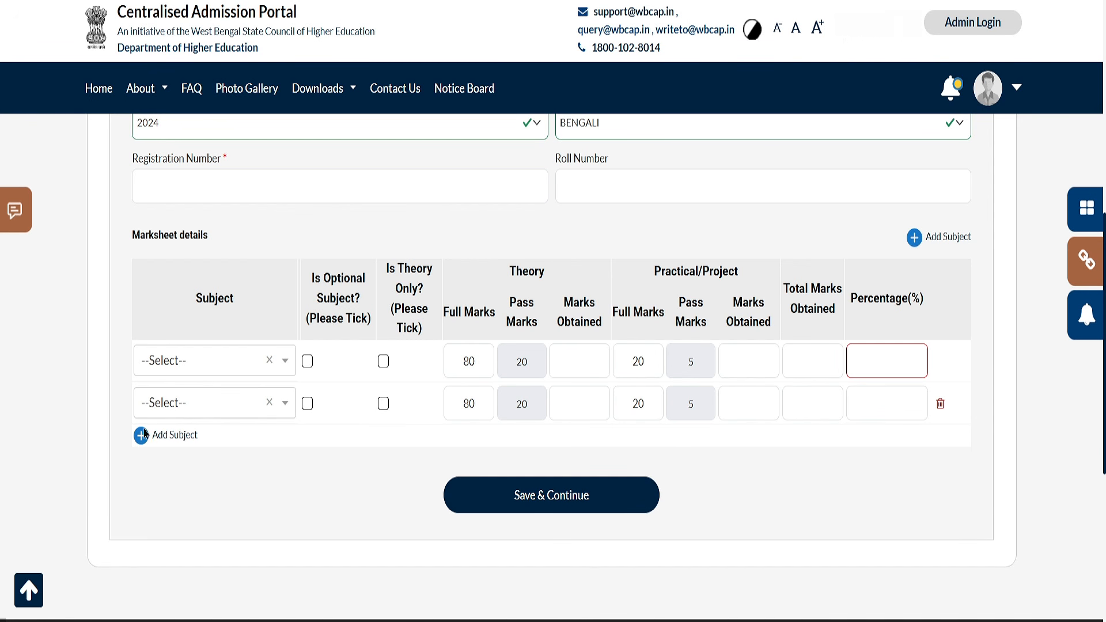
pyautogui.click(141, 436)
pyautogui.click(141, 477)
pyautogui.scroll(-3, 172, 432)
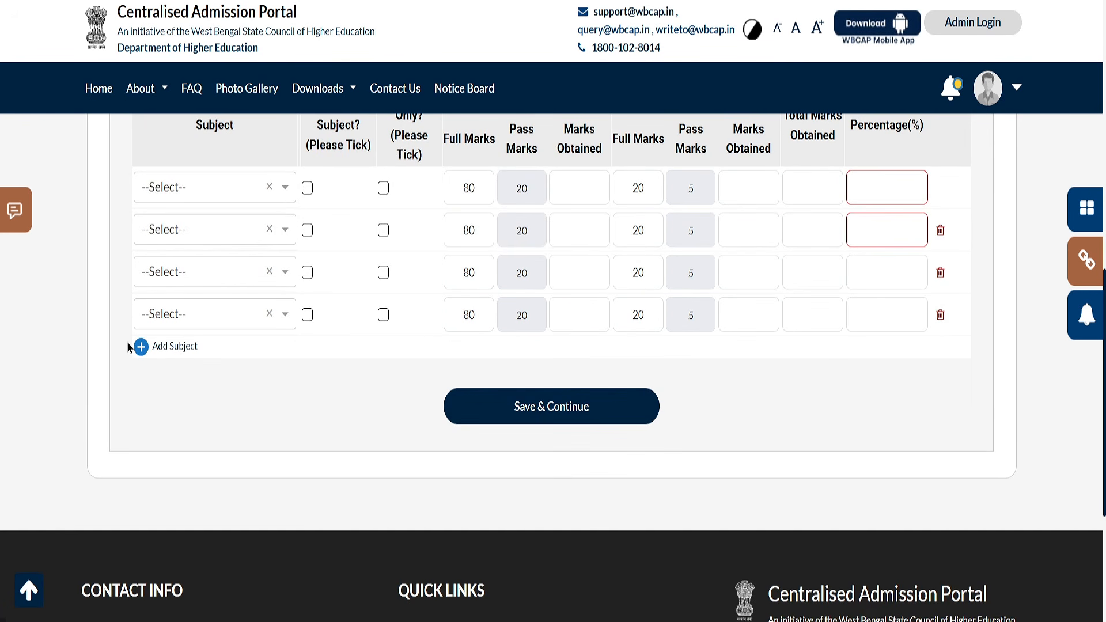
pyautogui.click(141, 348)
pyautogui.click(141, 390)
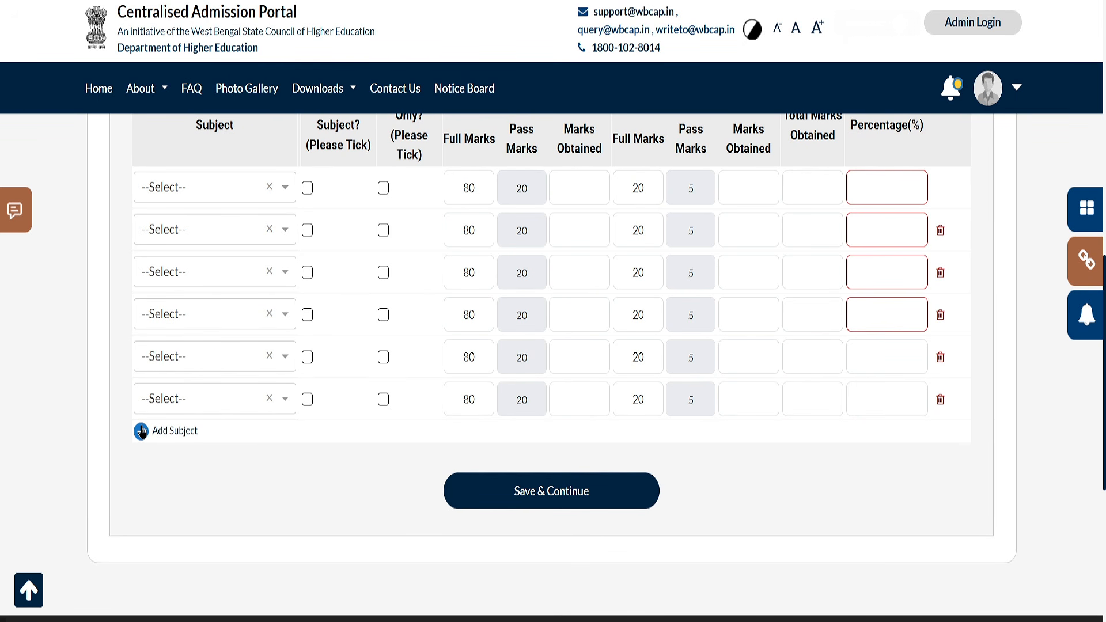
pyautogui.click(141, 432)
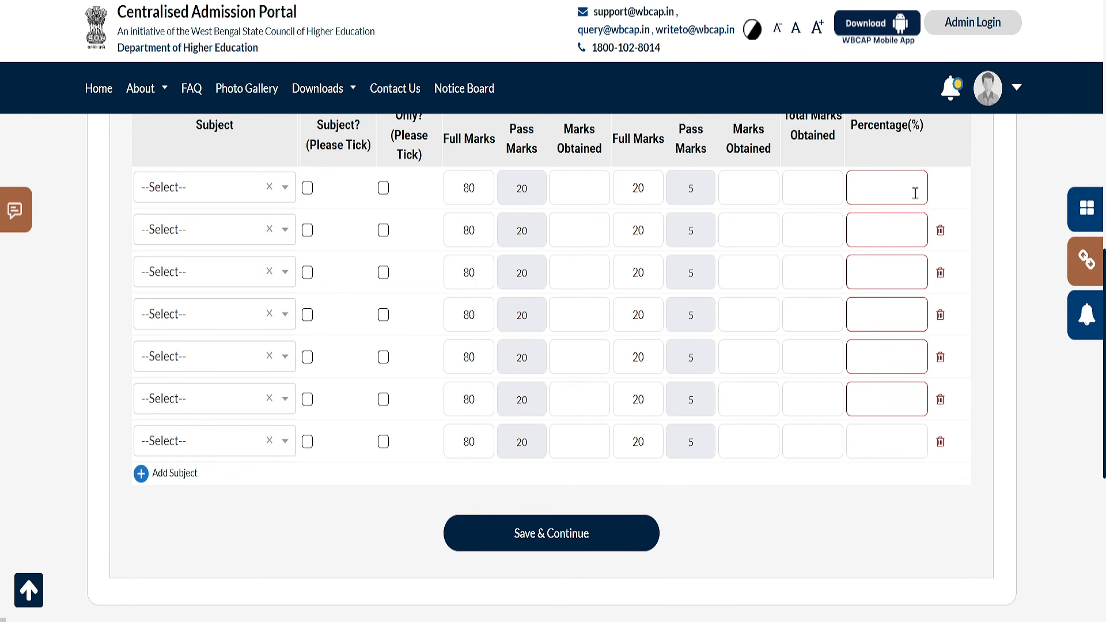
# Select WB-SE - Bengali as the first marksheet subject and set its language type to 1st Lang
pyautogui.click(215, 185)
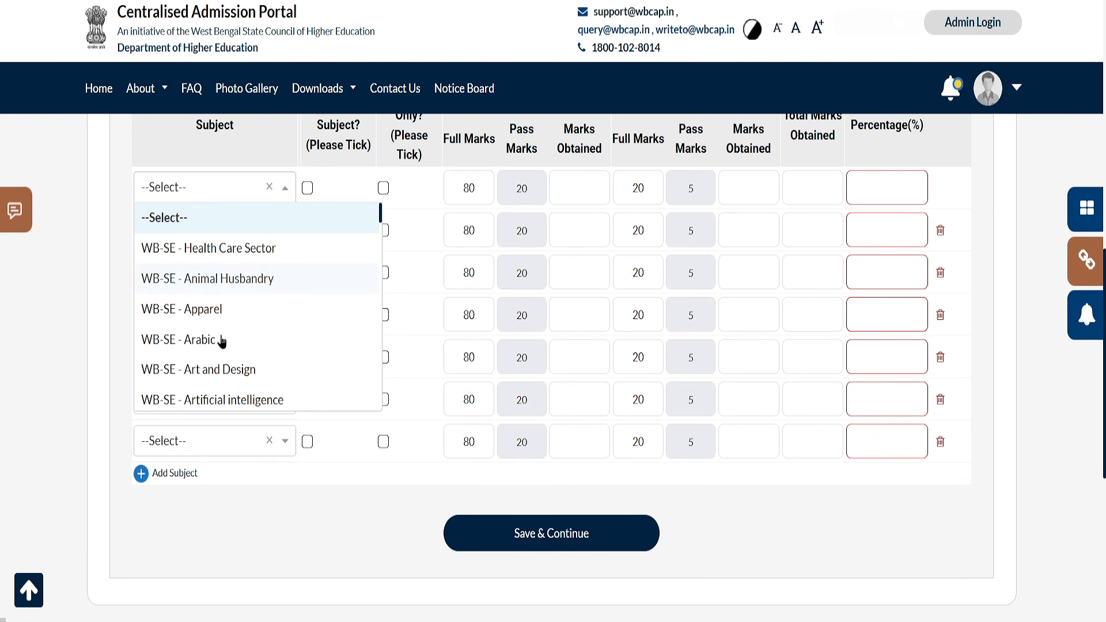
pyautogui.scroll(-1, 226, 376)
pyautogui.scroll(-2, 225, 376)
pyautogui.click(227, 316)
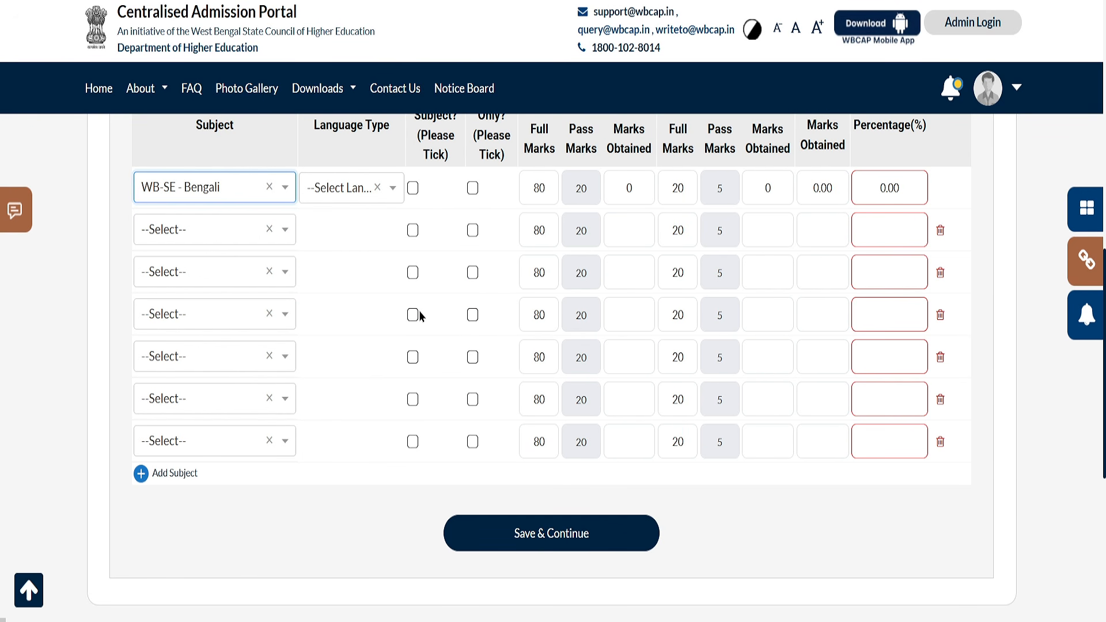
pyautogui.scroll(2, 382, 303)
pyautogui.click(361, 280)
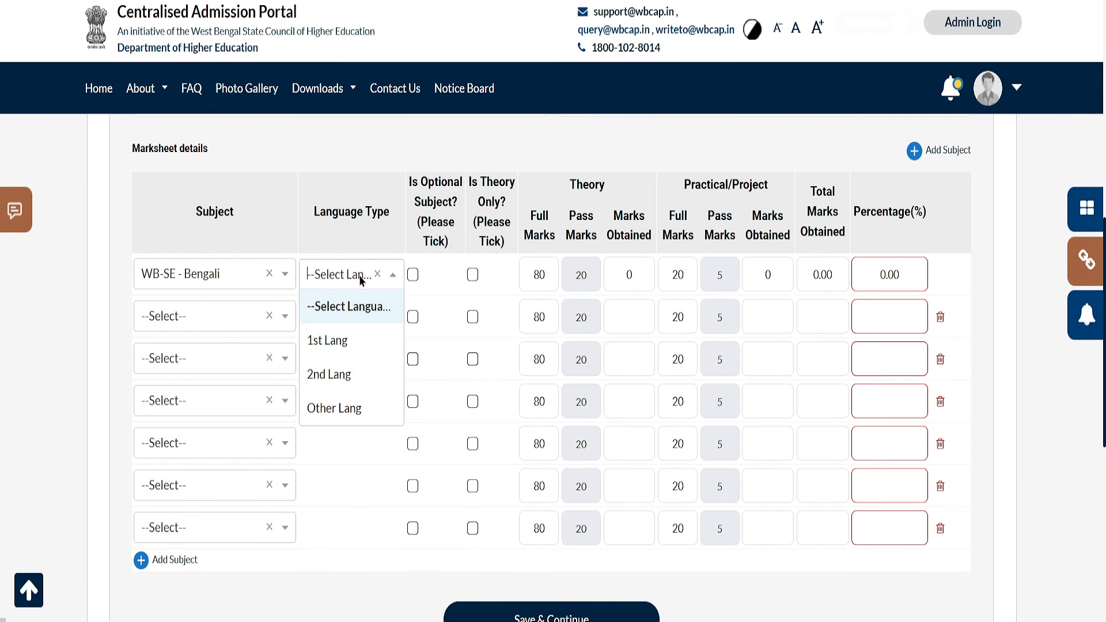
pyautogui.click(346, 340)
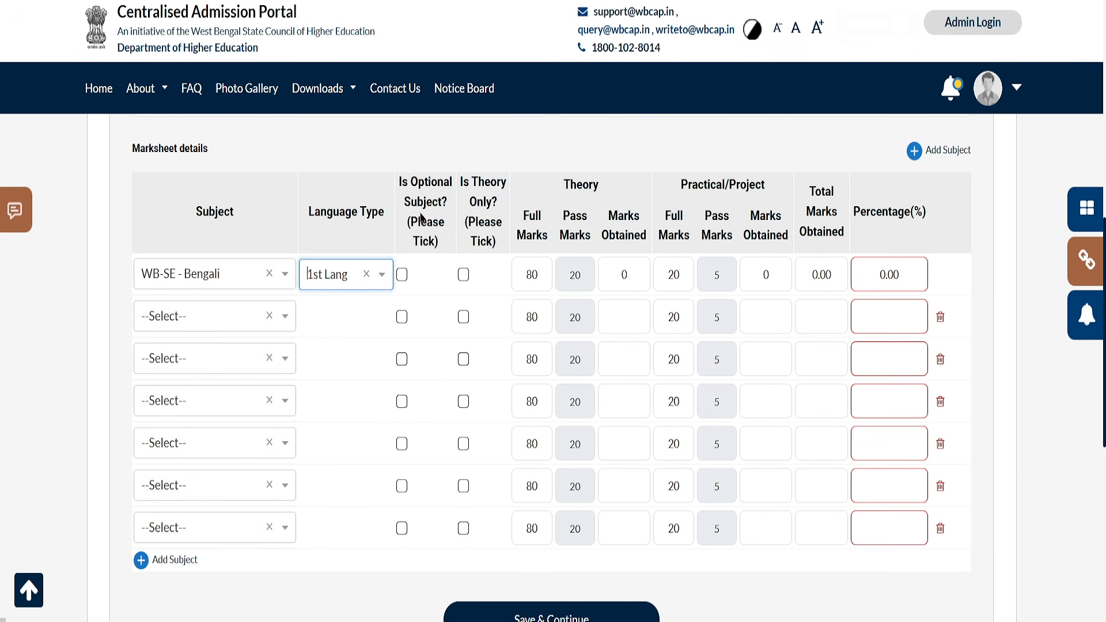
pyautogui.click(402, 275)
pyautogui.click(402, 275)
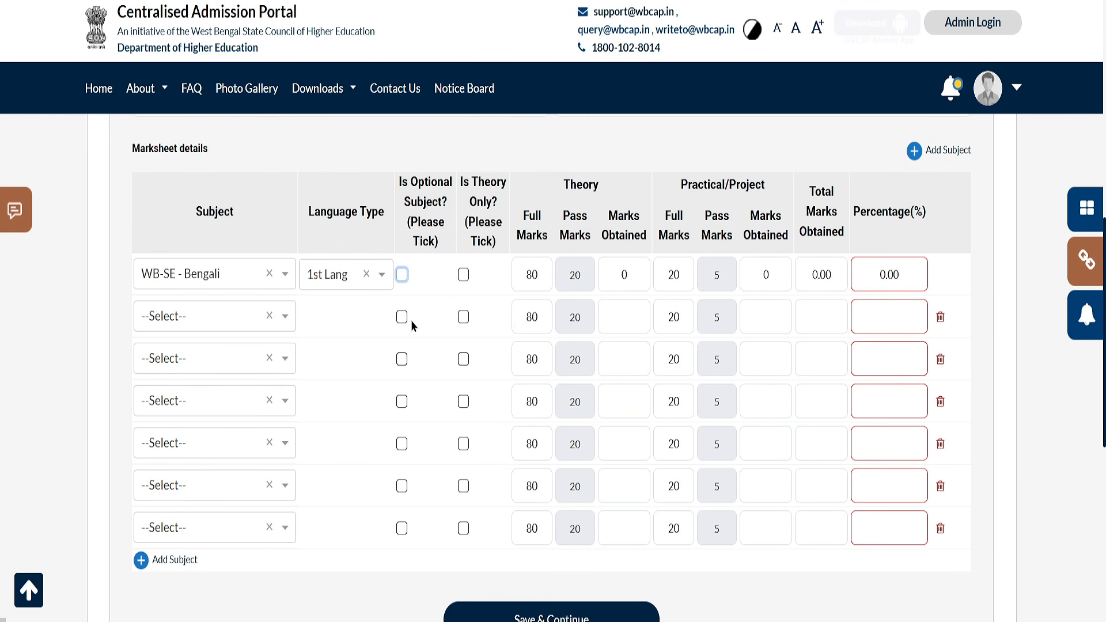
pyautogui.click(463, 274)
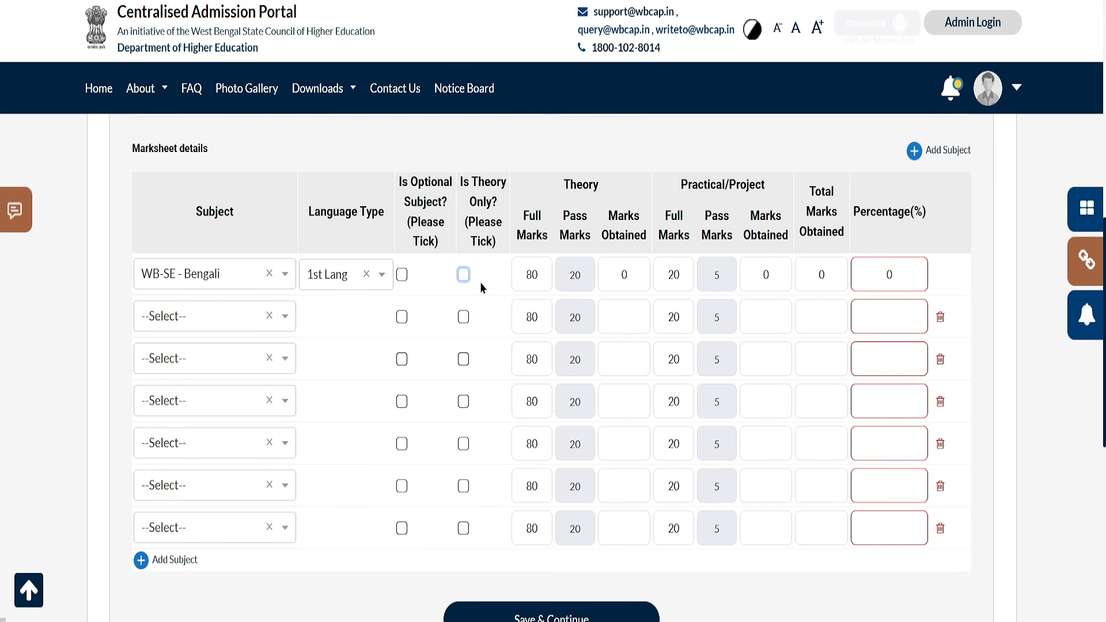
pyautogui.click(464, 275)
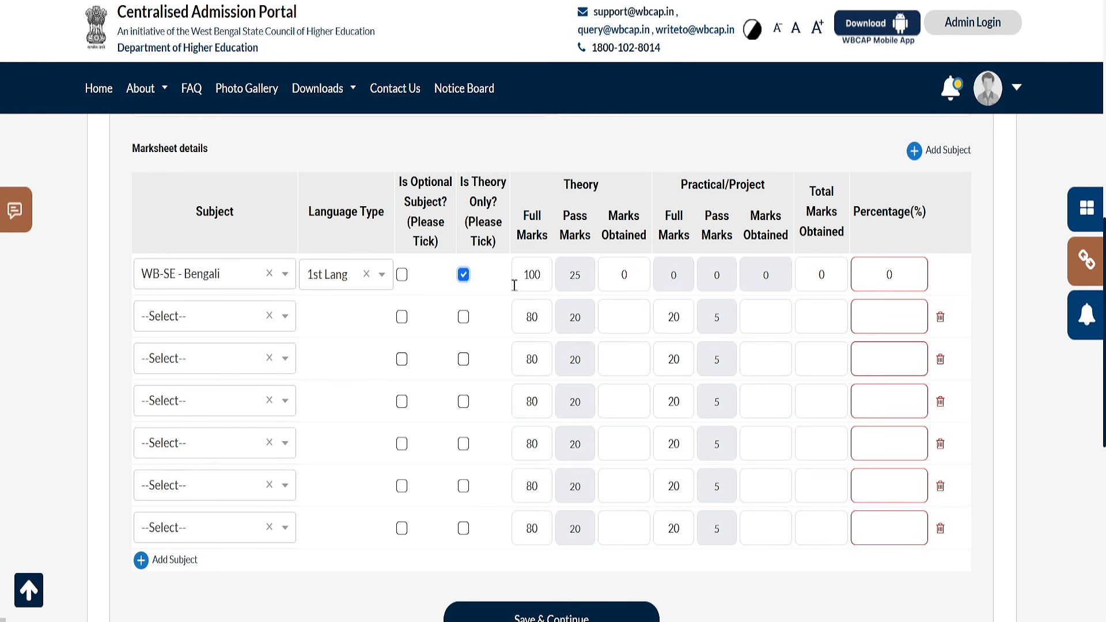
pyautogui.moveTo(516, 280); pyautogui.dragTo(545, 279)
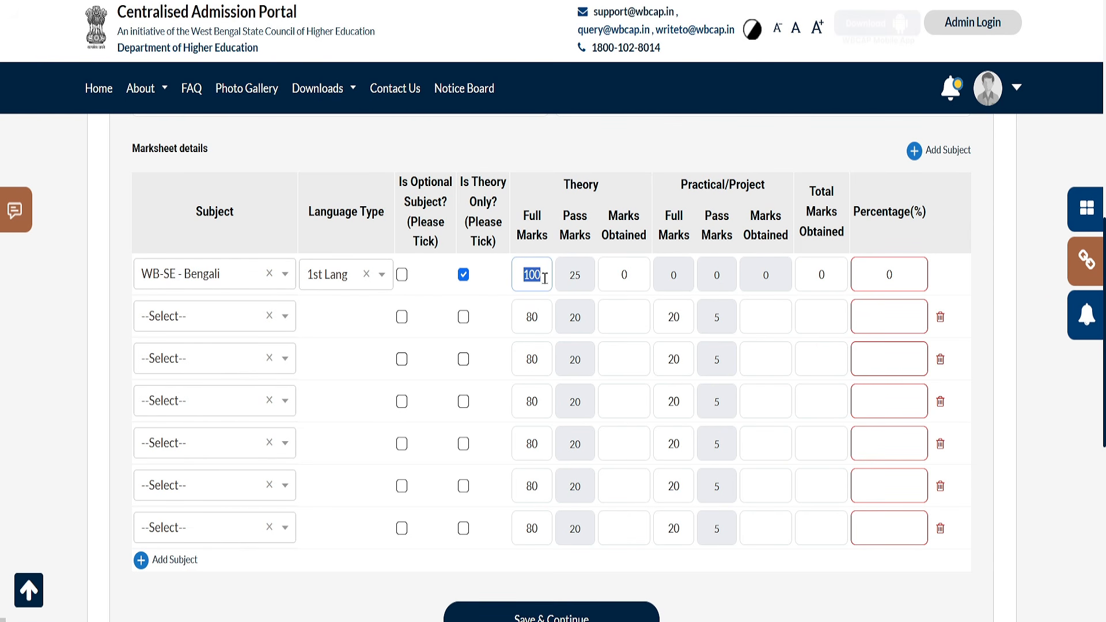
pyautogui.click(464, 276)
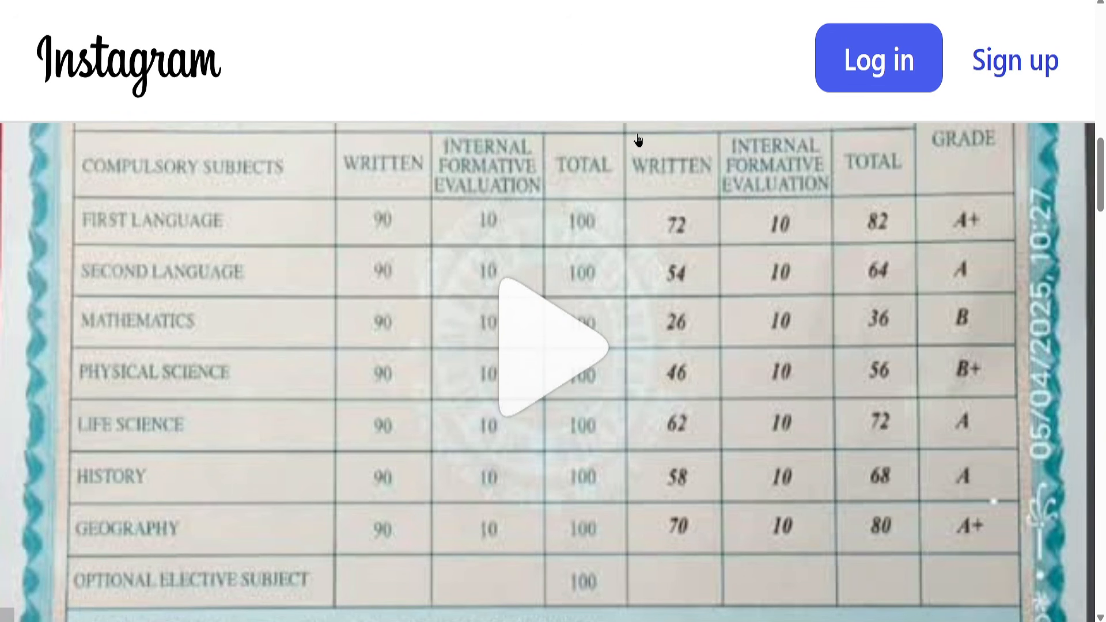
# Set the Bengali row's theory full marks to 90 and theory marks obtained to 80
pyautogui.scroll(2, 461, 305)
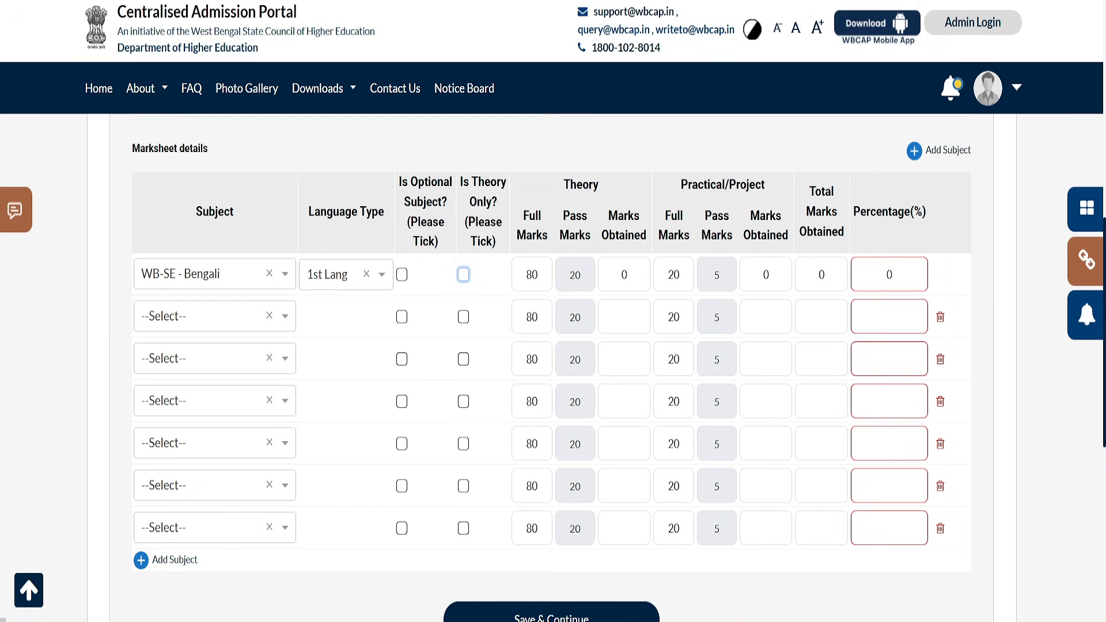
pyautogui.doubleClick(543, 272)
pyautogui.write('90')
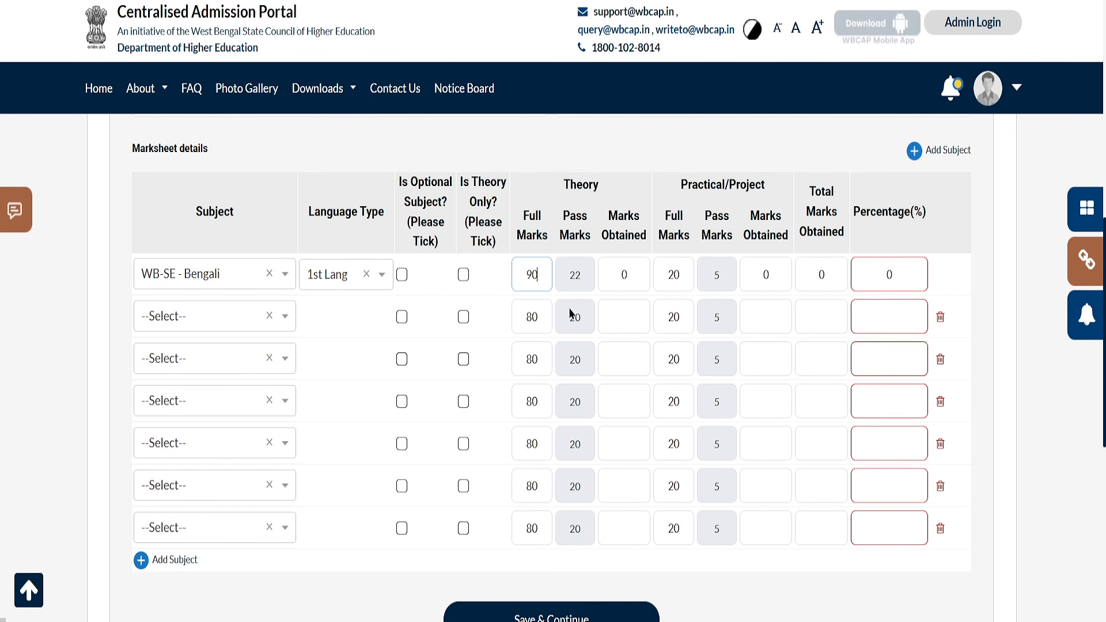
pyautogui.click(643, 283)
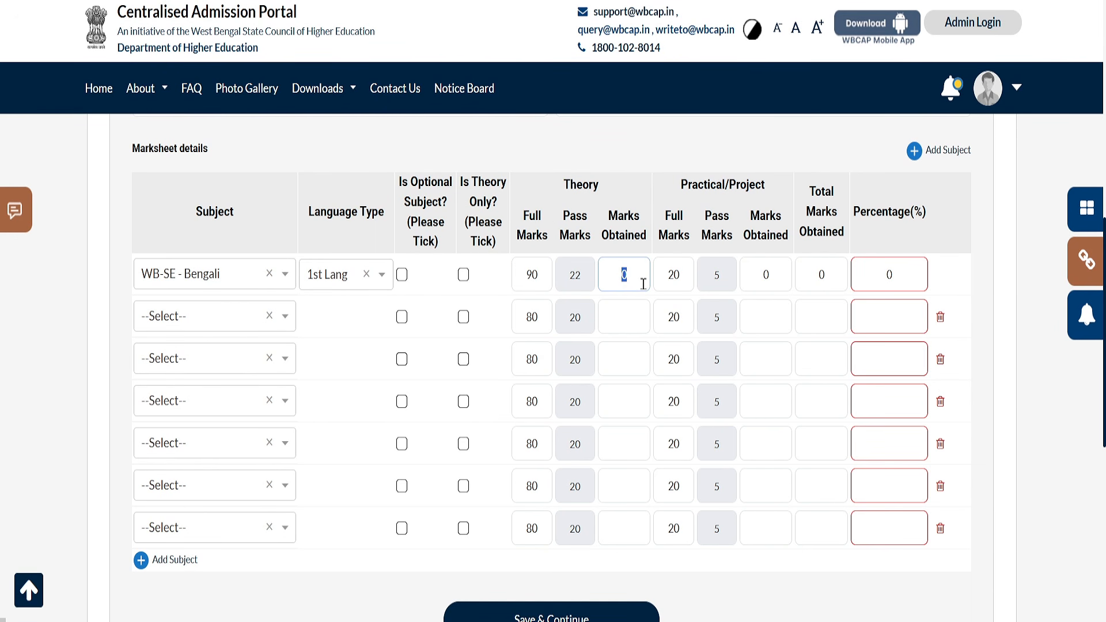
pyautogui.write('80')
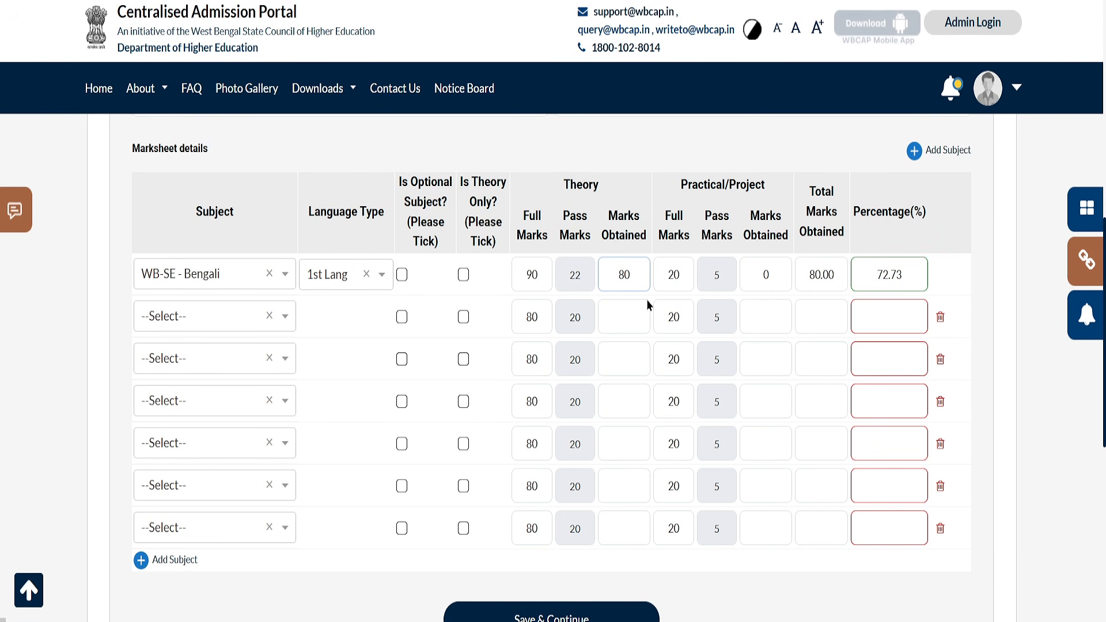
# Set the 1st Lang Bengali row's practical full marks to 10 and practical marks obtained to 9
pyautogui.doubleClick(671, 275)
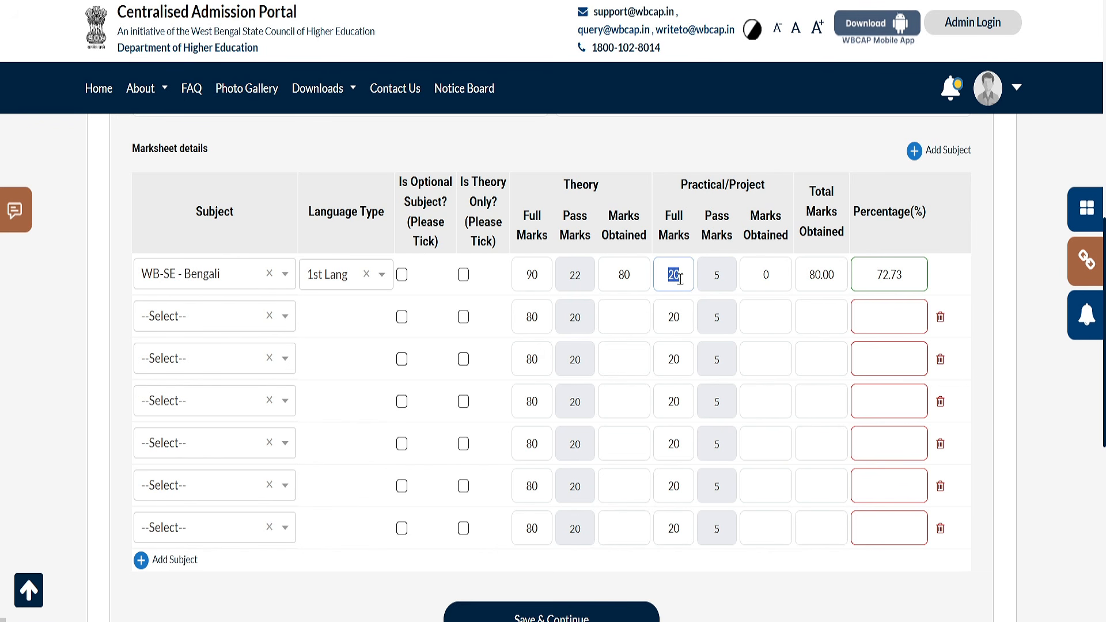
pyautogui.write('10')
pyautogui.doubleClick(766, 276)
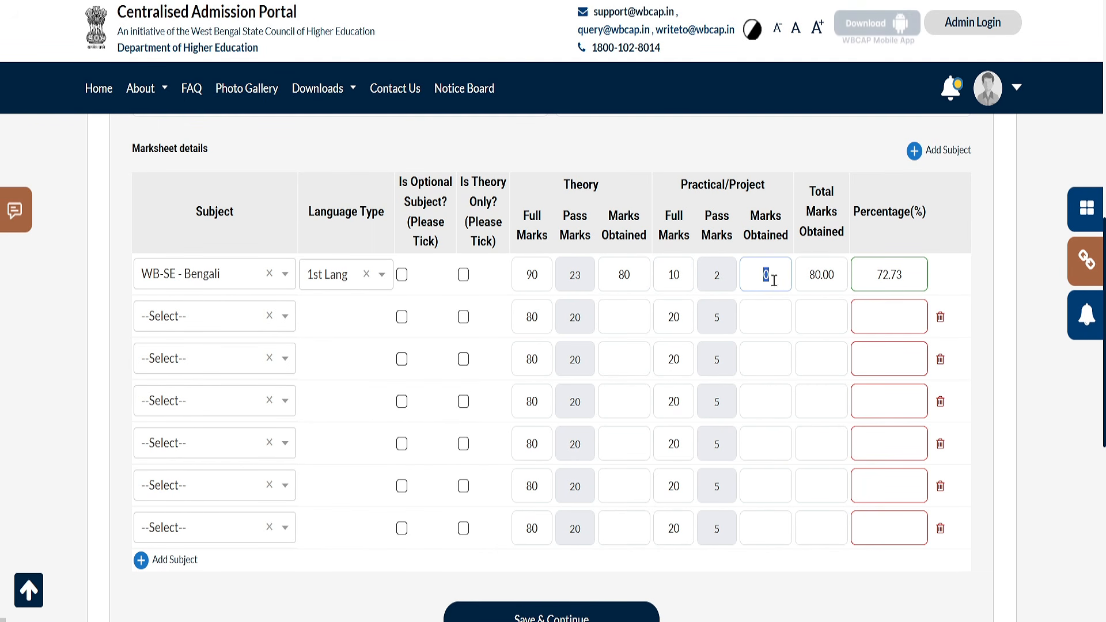
pyautogui.write('9')
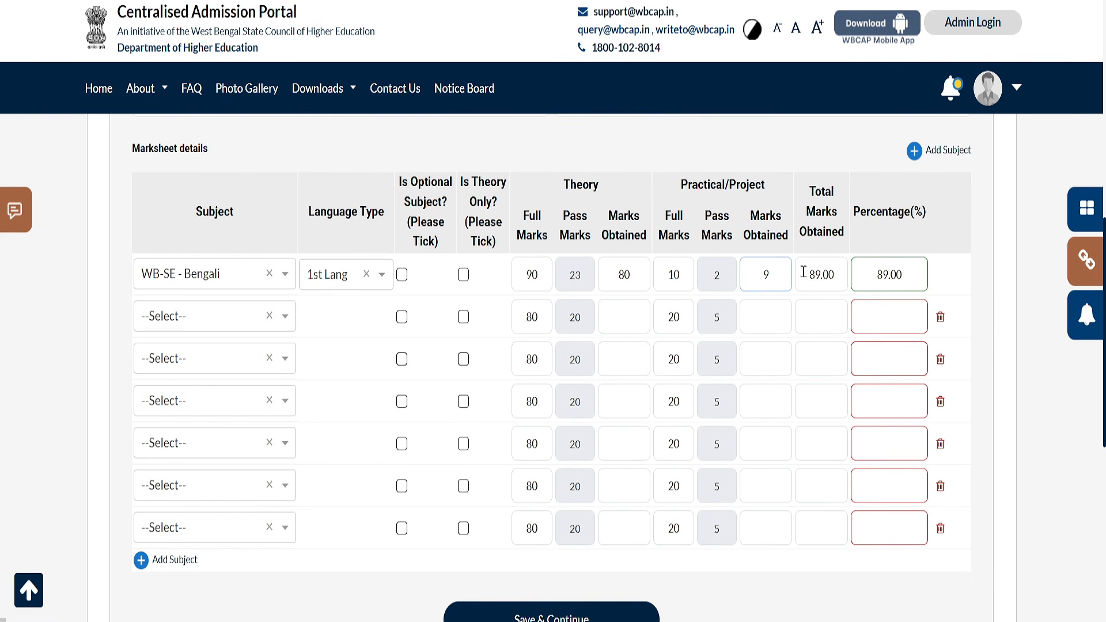
pyautogui.moveTo(806, 274); pyautogui.dragTo(835, 275)
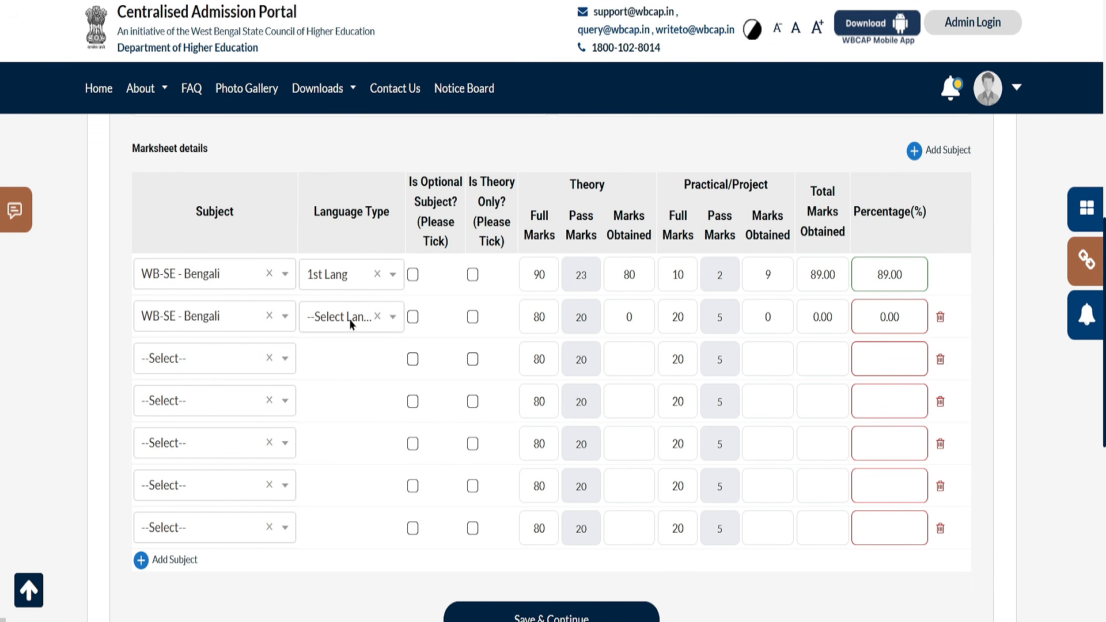
# Set the second Bengali row's language type to 2nd Lang, with theory full marks 90 and theory marks obtained 15
pyautogui.click(351, 324)
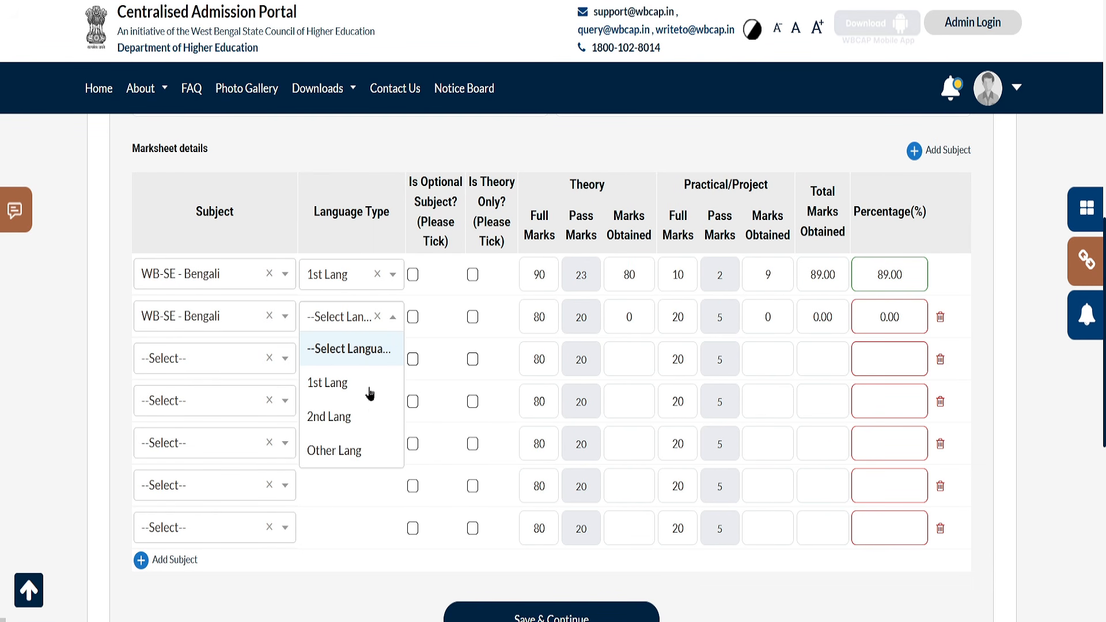
pyautogui.click(354, 419)
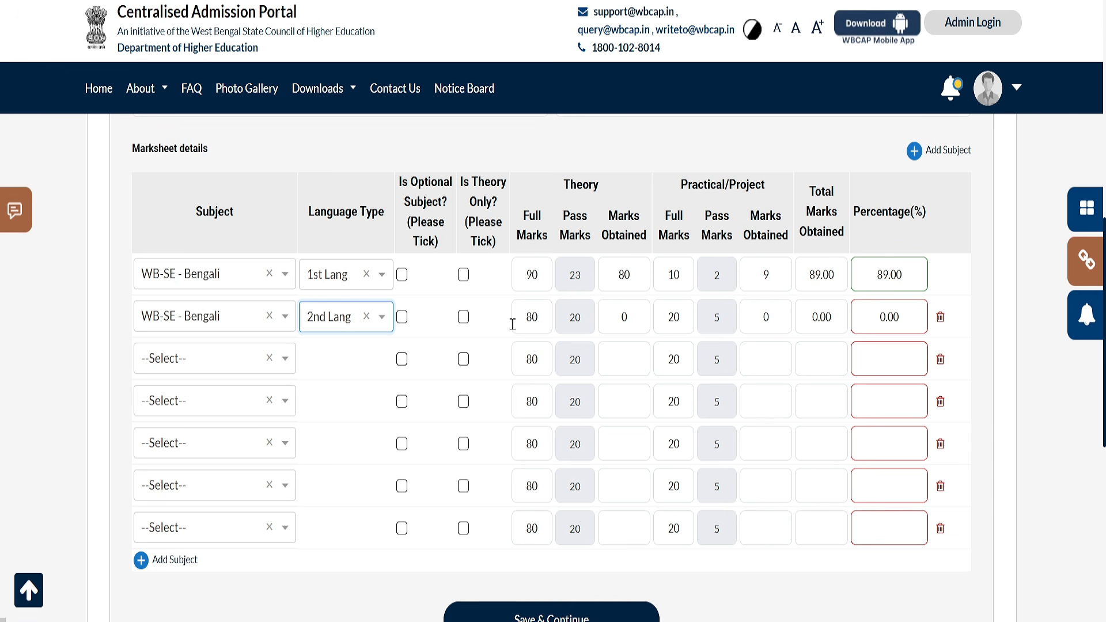
pyautogui.doubleClick(534, 316)
pyautogui.write('90')
pyautogui.click(640, 315)
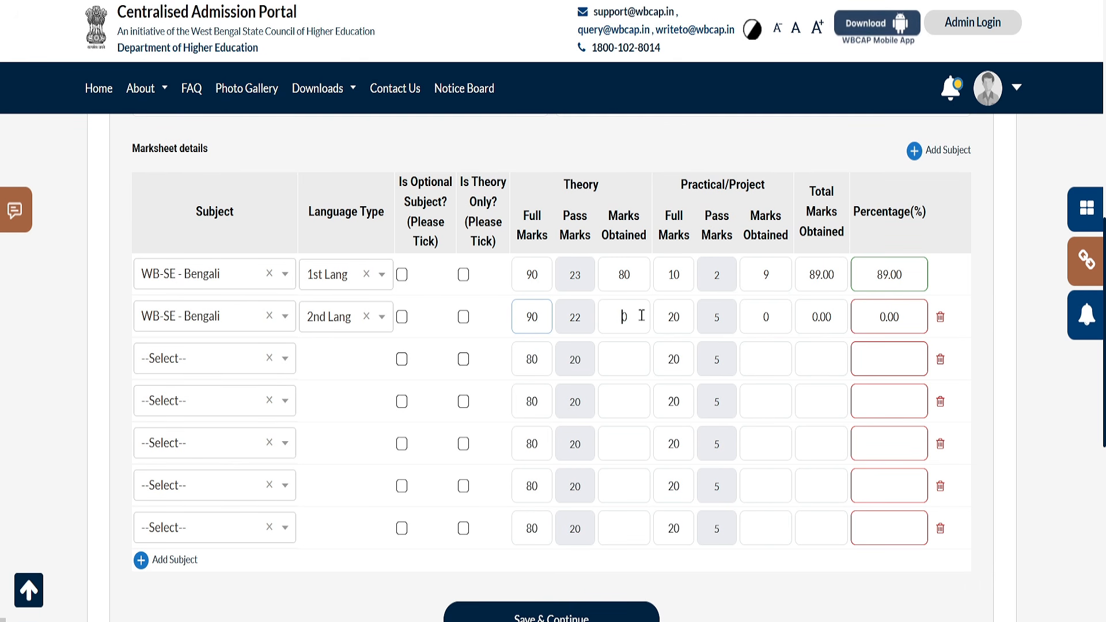
pyautogui.doubleClick(642, 315)
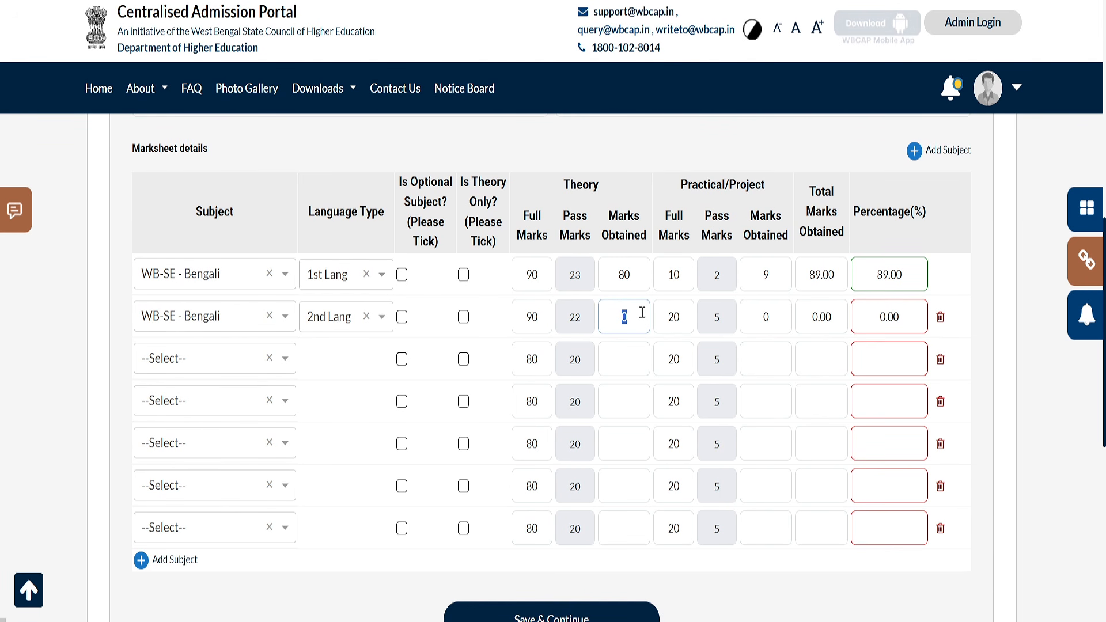
pyautogui.write('15')
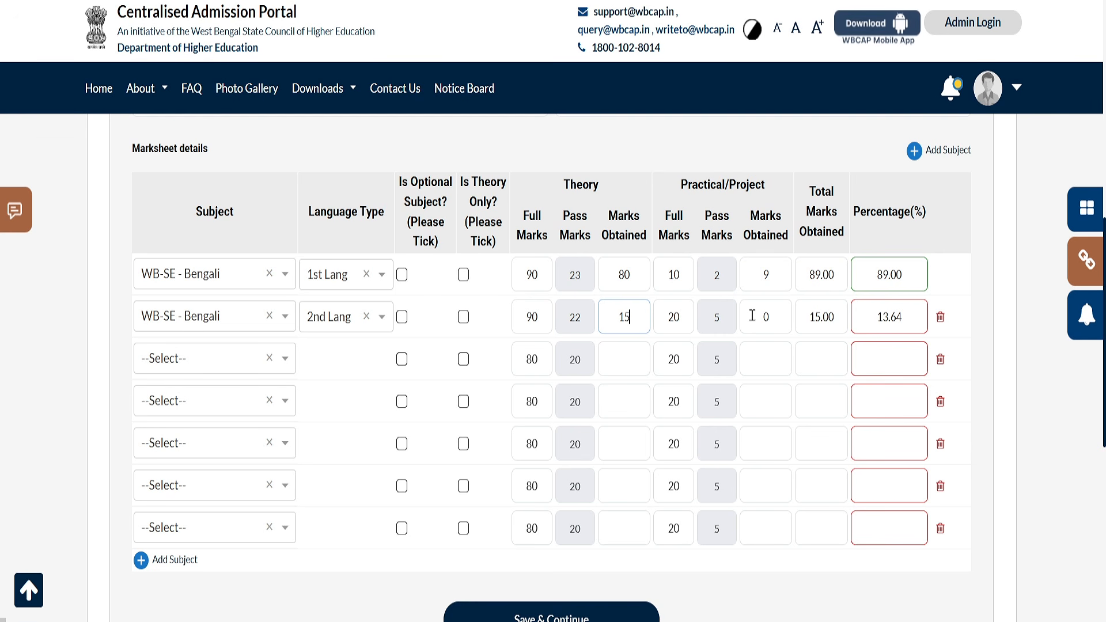
# Set the 2nd Lang Bengali row's practical full marks to 10 and practical marks obtained to 10
pyautogui.moveTo(666, 317); pyautogui.dragTo(675, 317)
pyautogui.write('1')
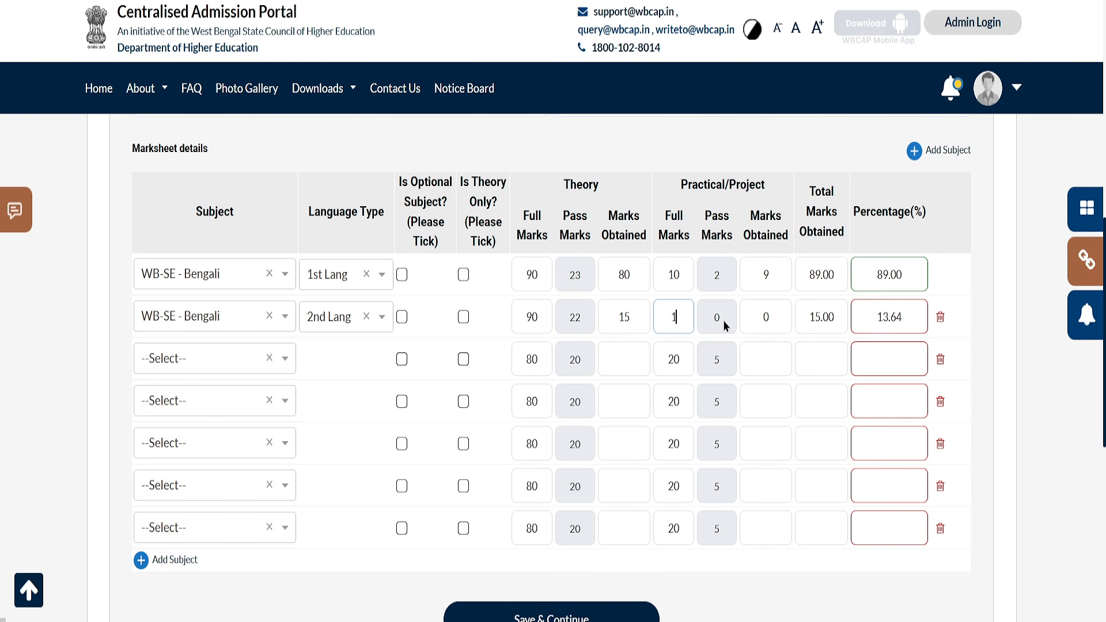
pyautogui.doubleClick(767, 318)
pyautogui.write('10')
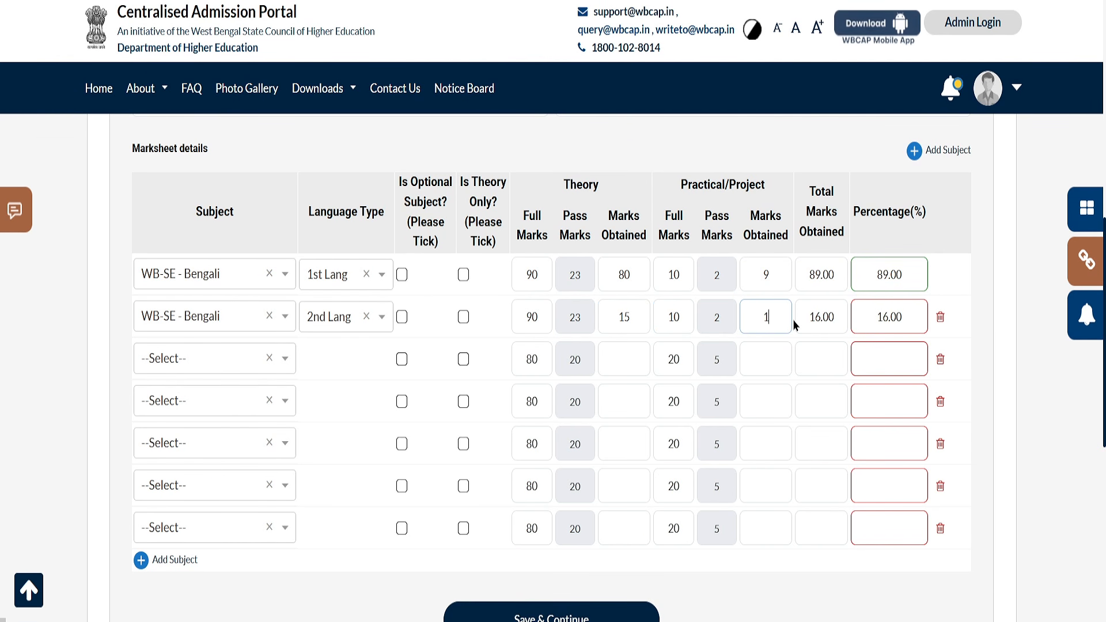
pyautogui.click(805, 349)
# Mark the third subject row as theory only, and save the 10th standard results to continue to the 10+2 section
pyautogui.click(464, 359)
pyautogui.scroll(-3, 539, 446)
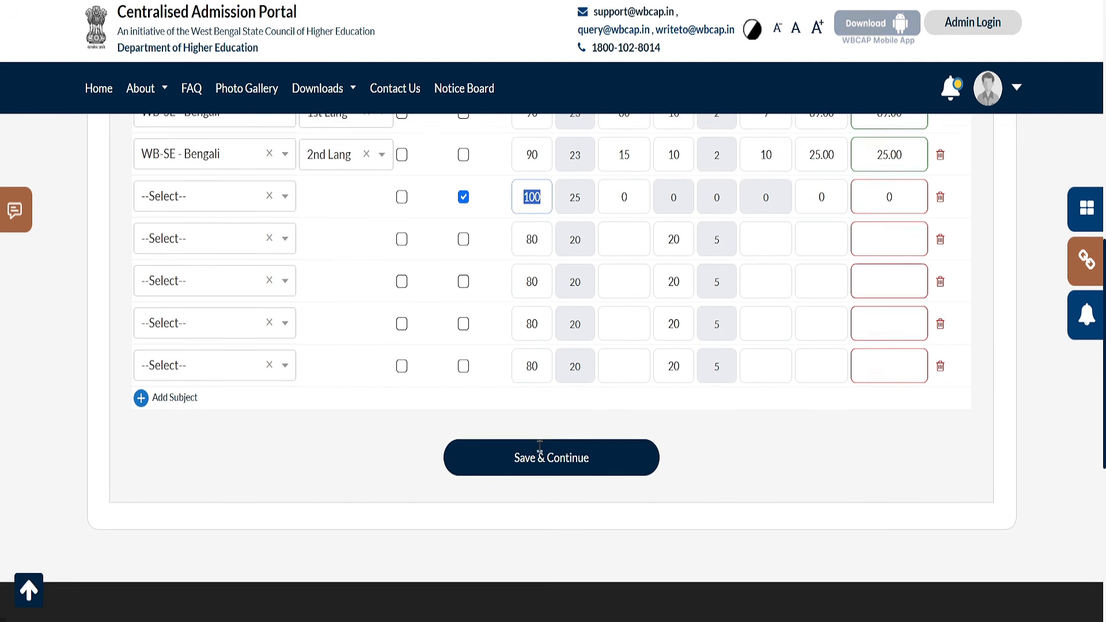
pyautogui.click(577, 454)
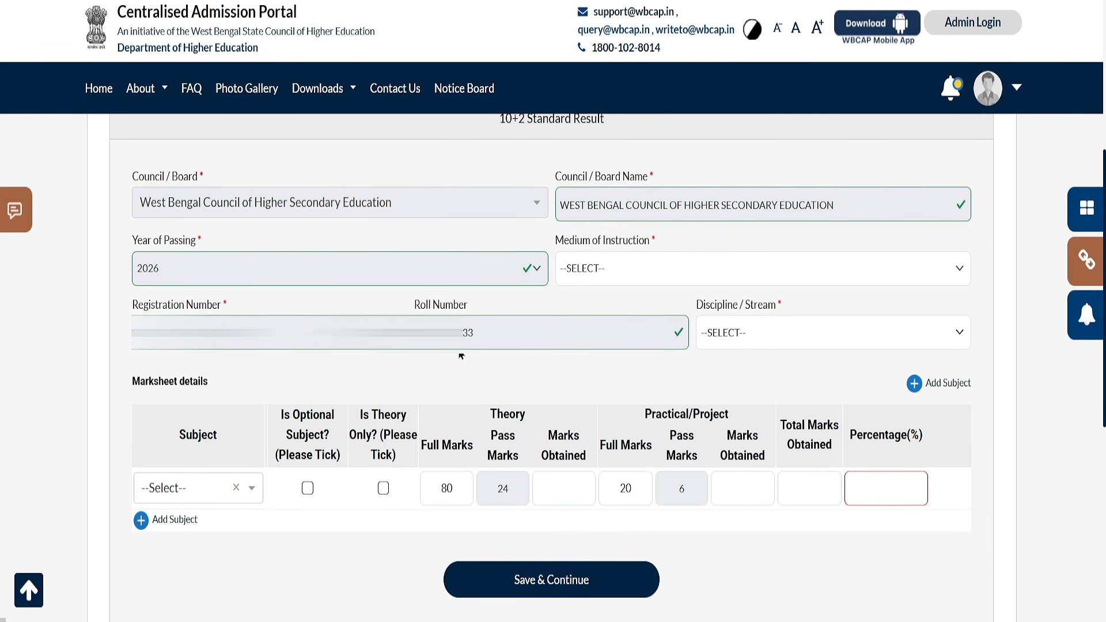
# Set the 10+2 result's medium of instruction to BENGALI and its discipline/stream to ARTS
pyautogui.click(592, 274)
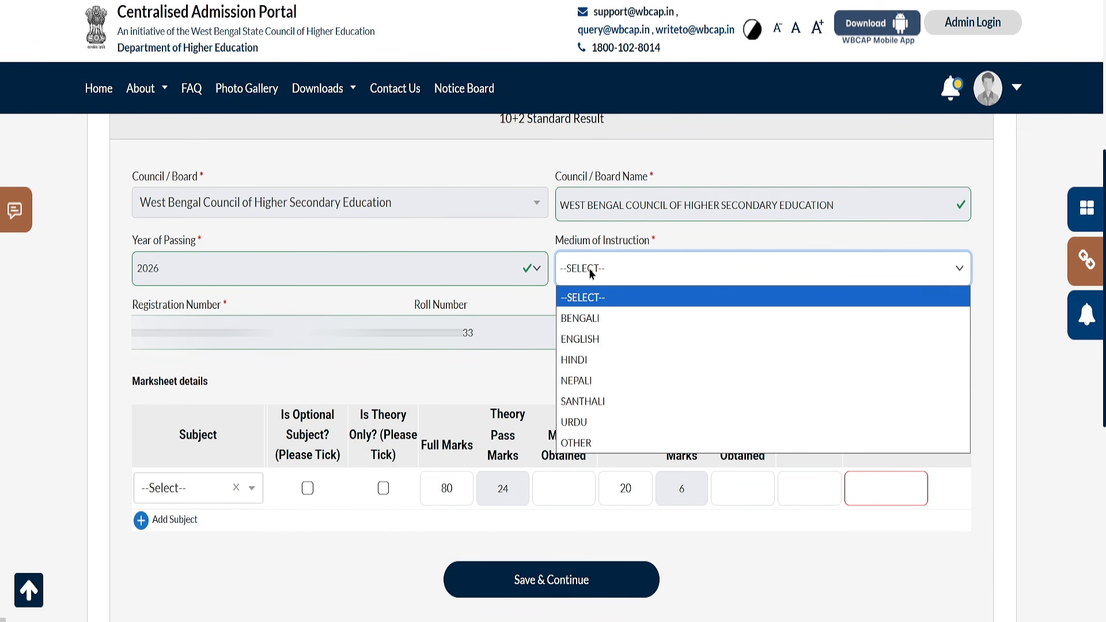
pyautogui.click(591, 314)
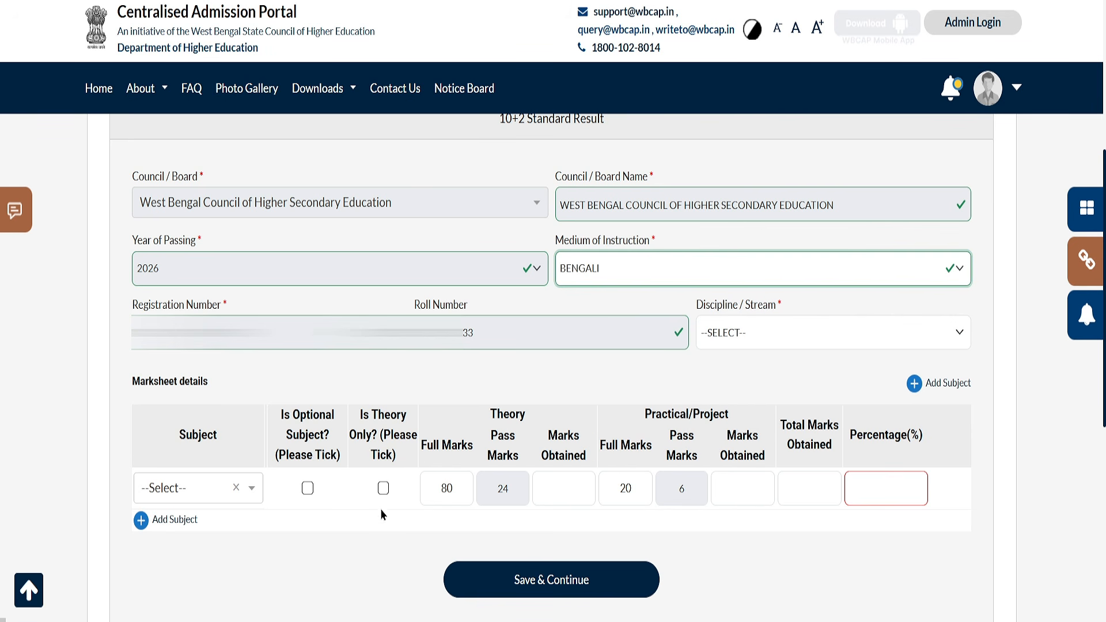
pyautogui.click(741, 342)
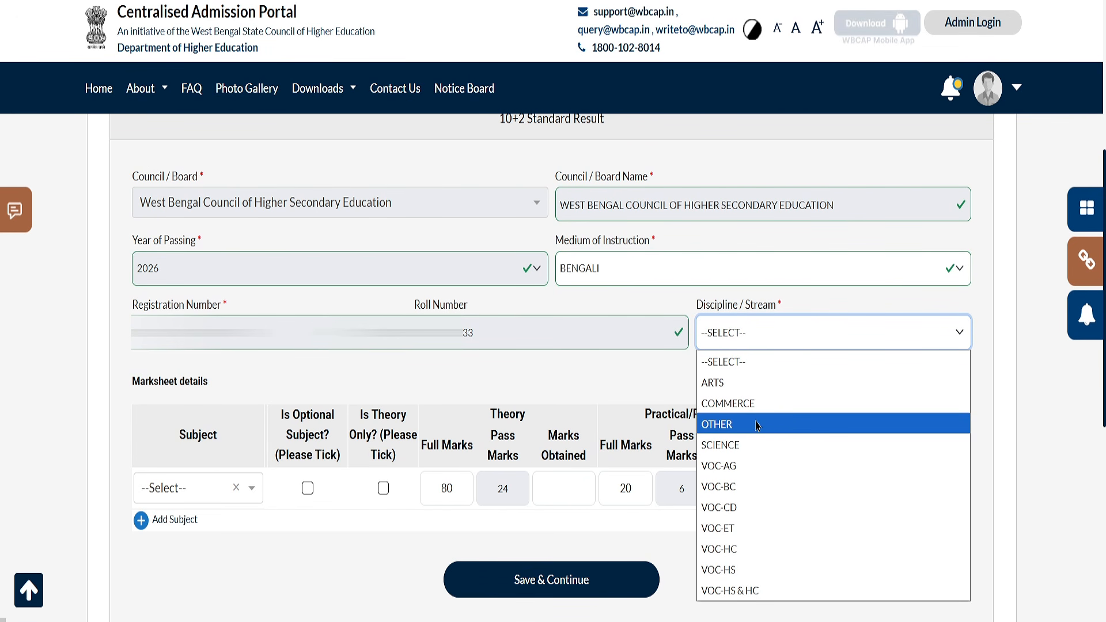
pyautogui.click(730, 384)
# Add four more subject rows to the 10+2 marksheet details
pyautogui.scroll(-4, 817, 321)
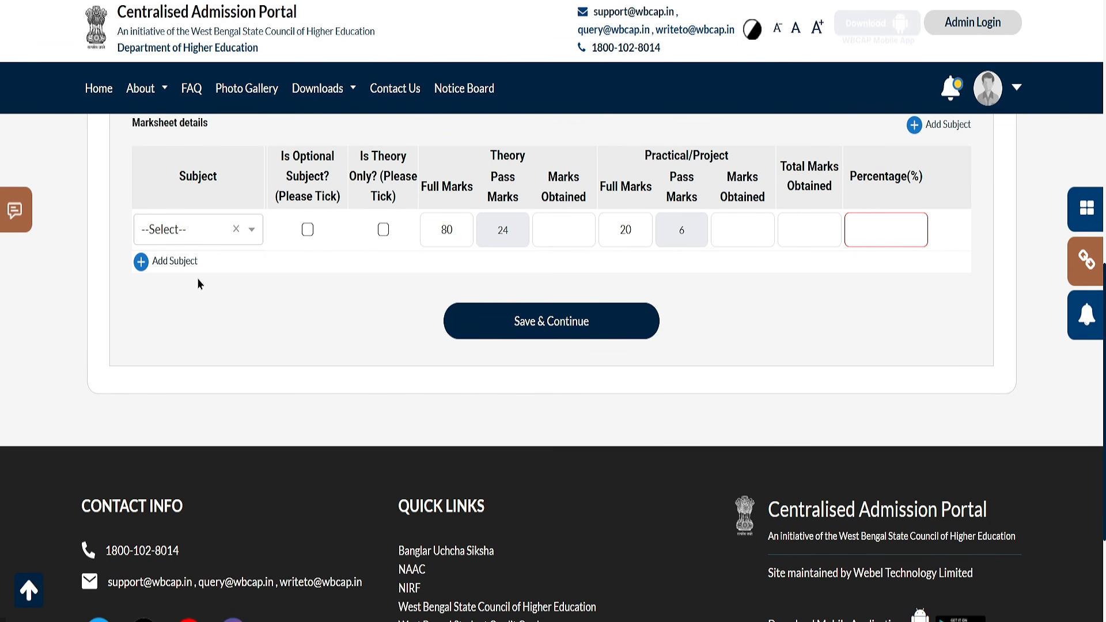
pyautogui.click(141, 261)
pyautogui.click(141, 303)
pyautogui.click(144, 345)
pyautogui.click(147, 387)
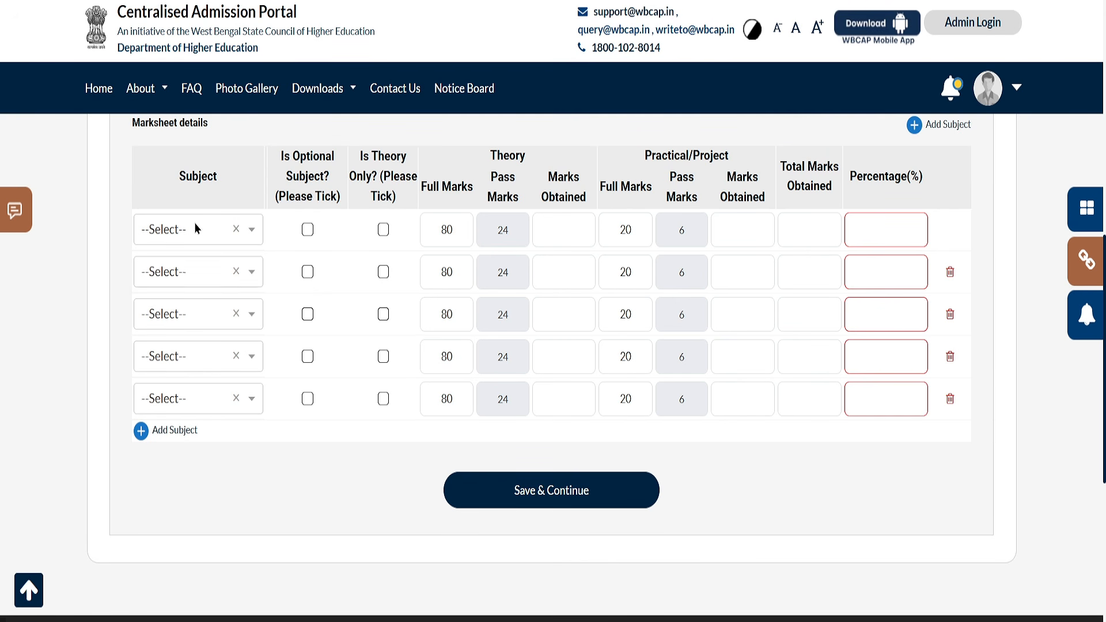
# Select WB-HS - Bengali as the first 10+2 subject and set its language type to 1st Lang
pyautogui.click(180, 237)
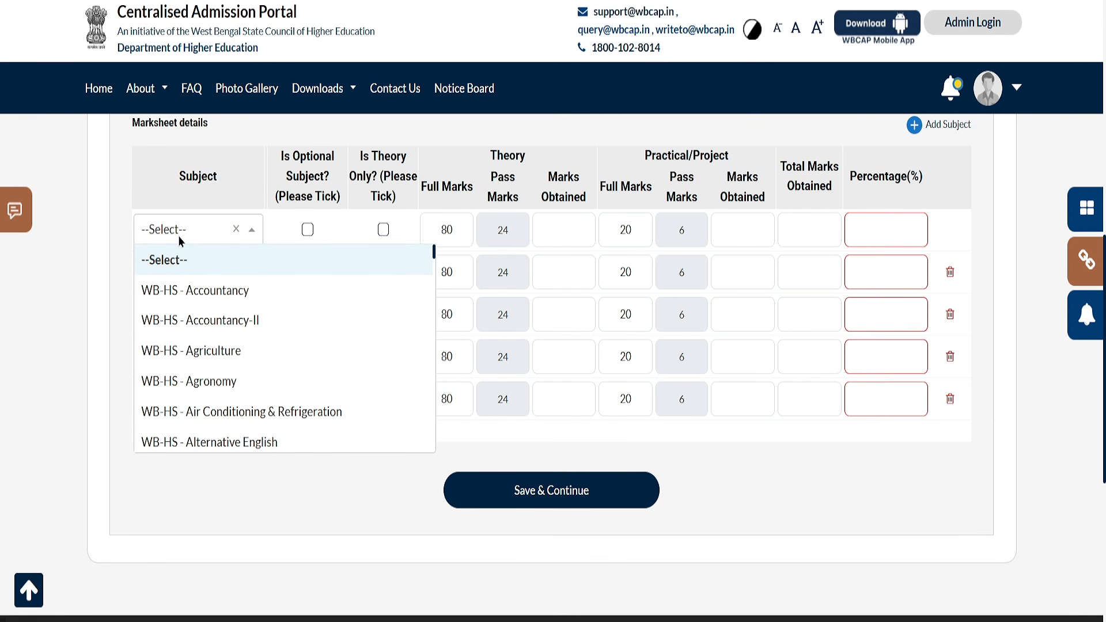
pyautogui.write('be')
pyautogui.click(190, 290)
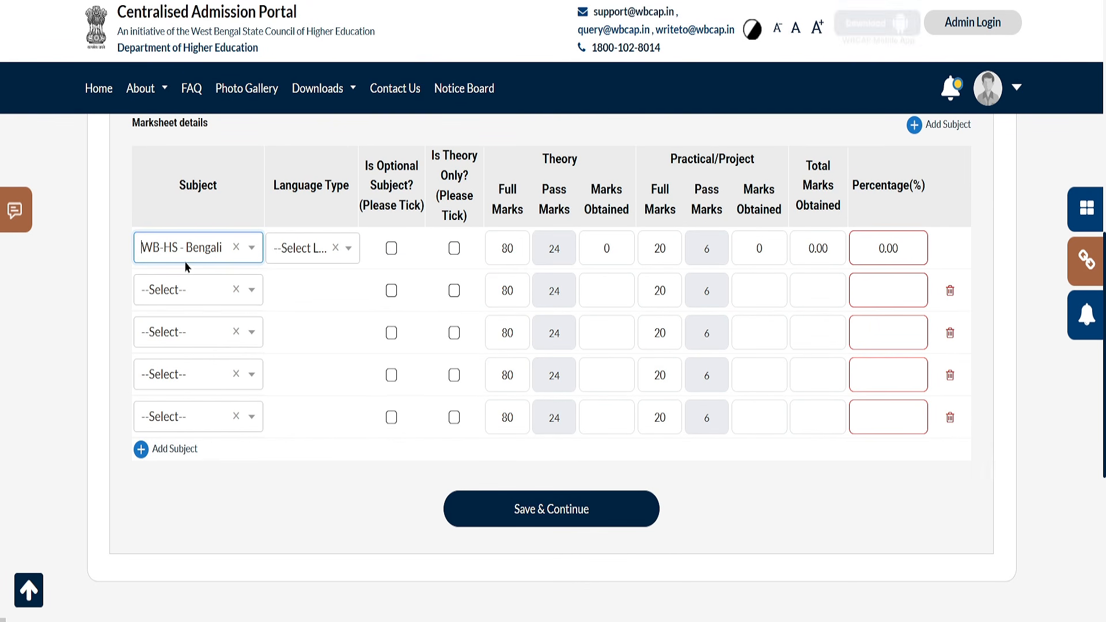
pyautogui.click(289, 250)
pyautogui.click(309, 313)
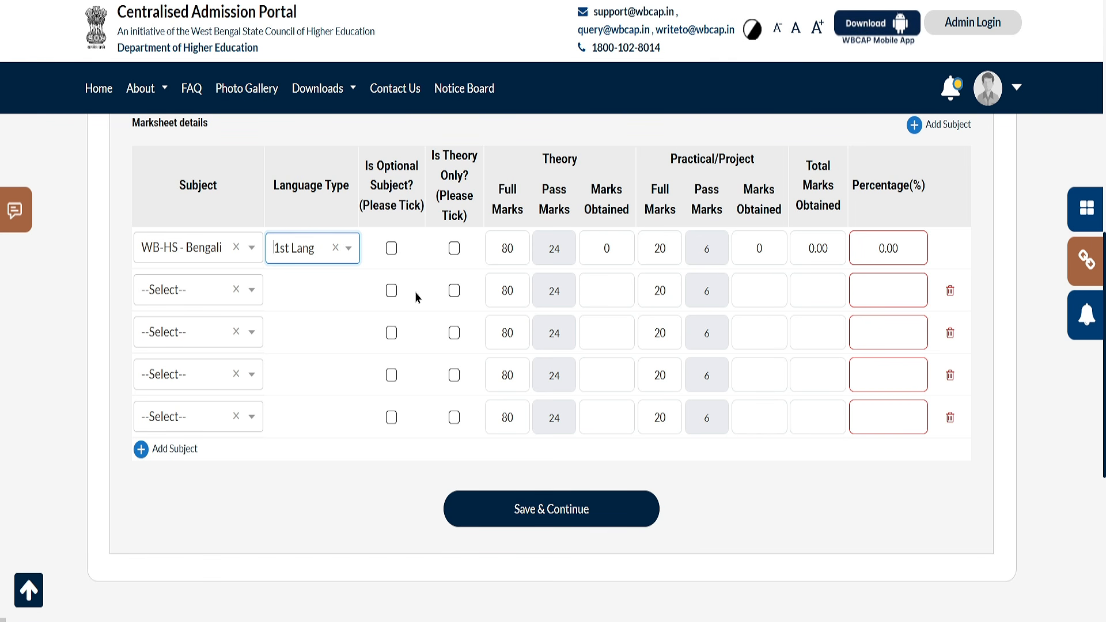
pyautogui.click(455, 334)
pyautogui.moveTo(519, 333); pyautogui.dragTo(494, 333)
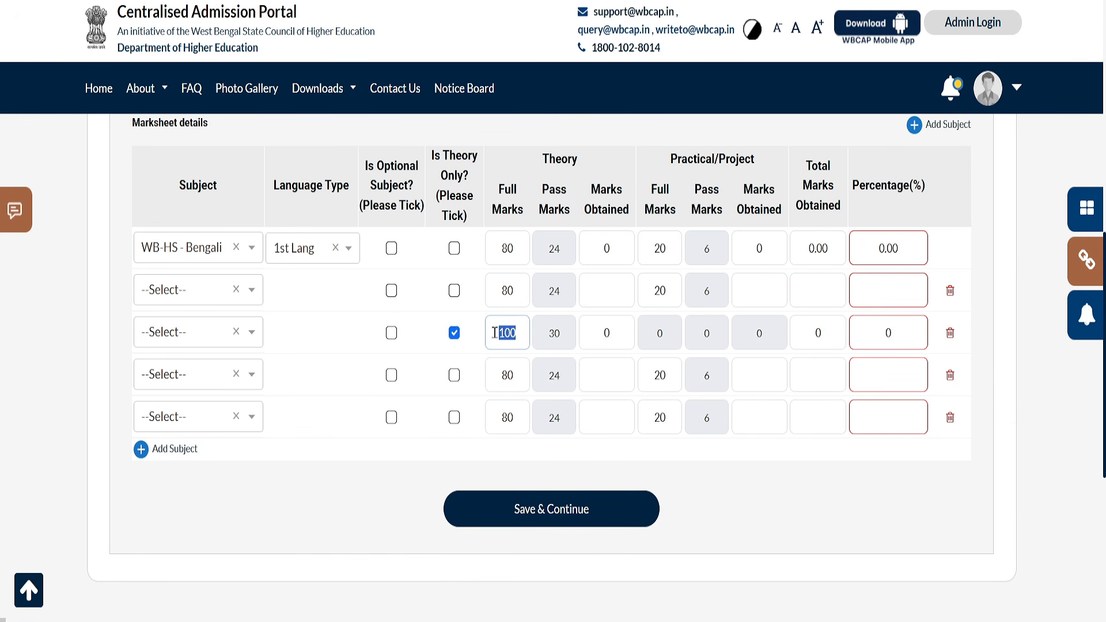
pyautogui.click(454, 333)
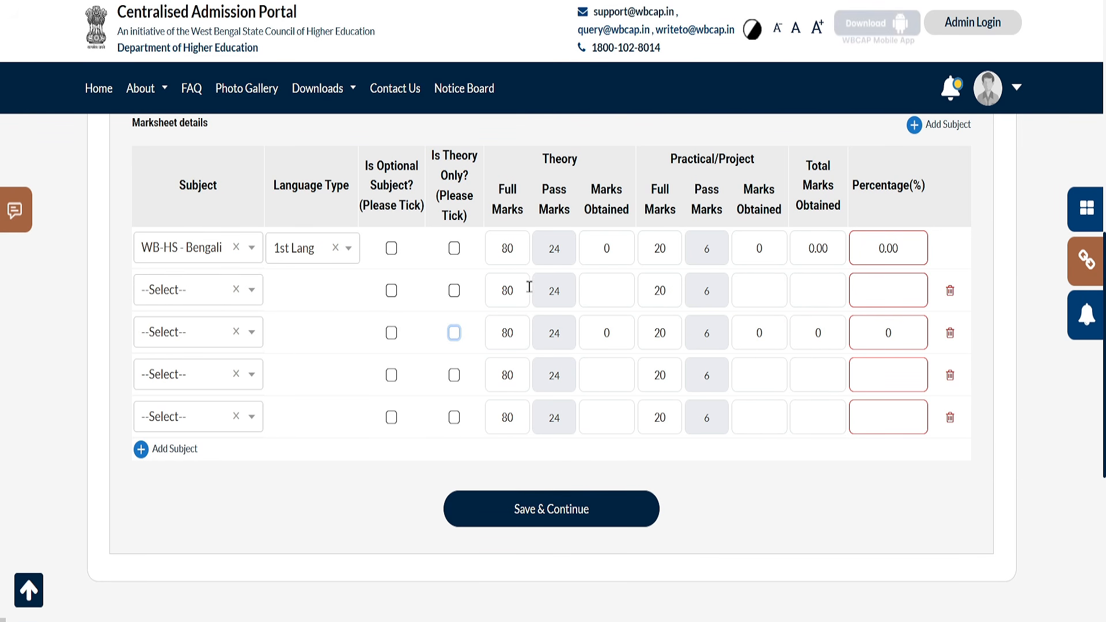
# Enter 54 theory marks obtained and 20 practical marks obtained for WB-HS - Bengali
pyautogui.click(607, 249)
pyautogui.moveTo(606, 248); pyautogui.dragTo(599, 249)
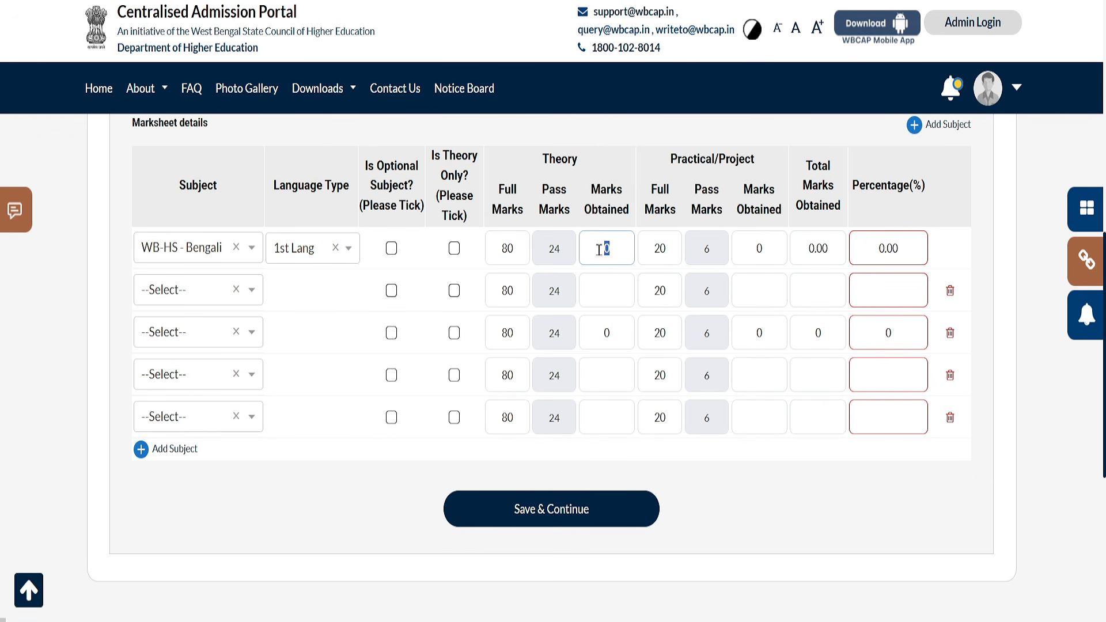
pyautogui.write('54')
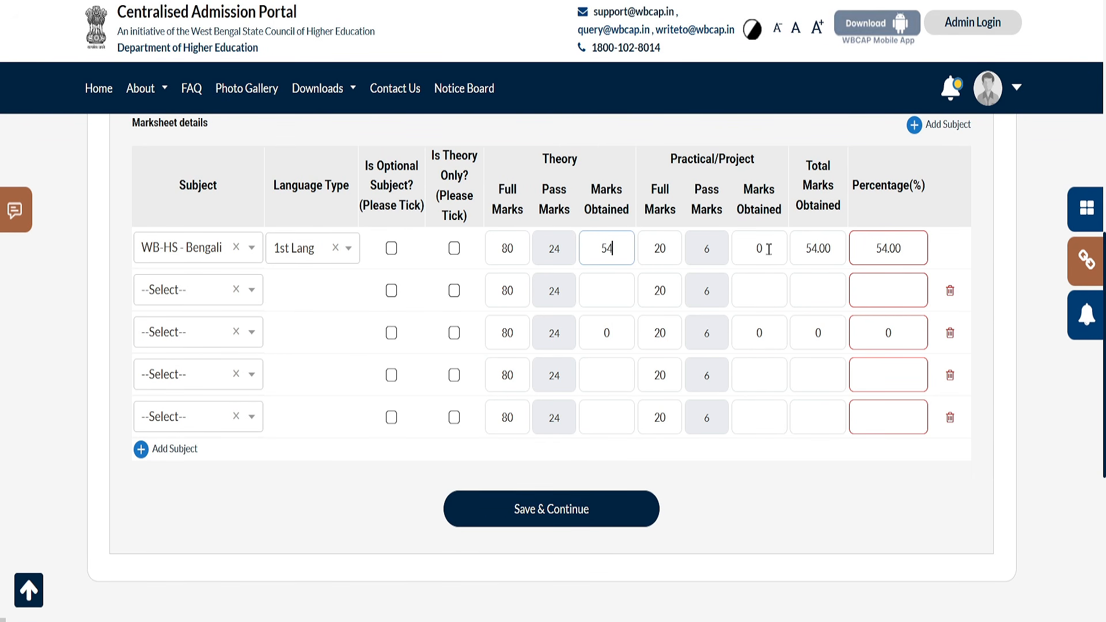
pyautogui.doubleClick(769, 246)
pyautogui.write('20')
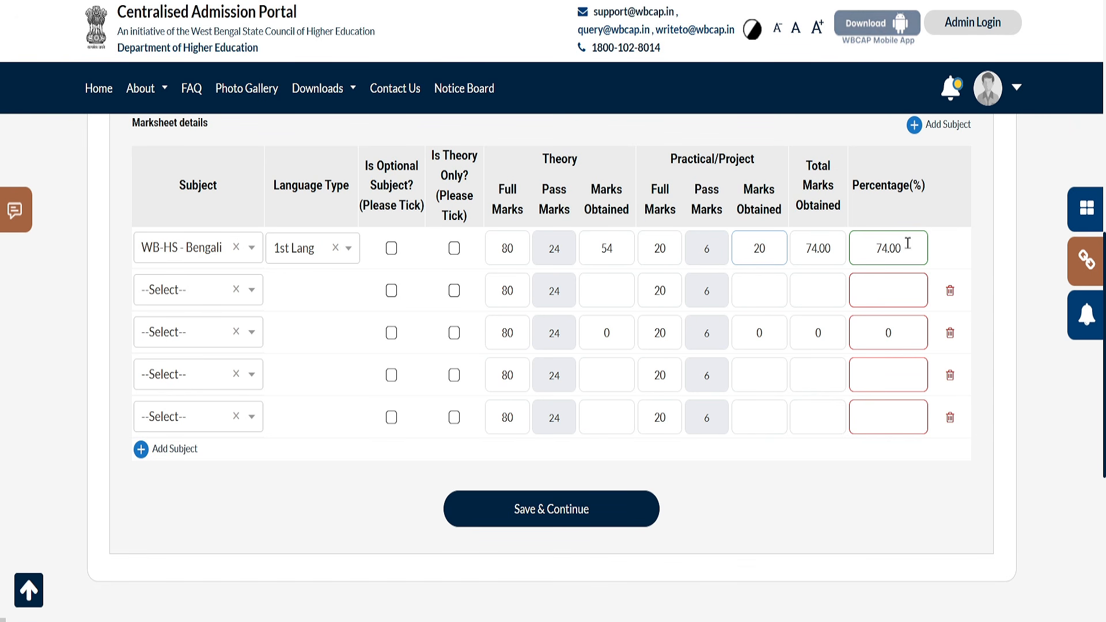
pyautogui.moveTo(909, 244); pyautogui.dragTo(867, 244)
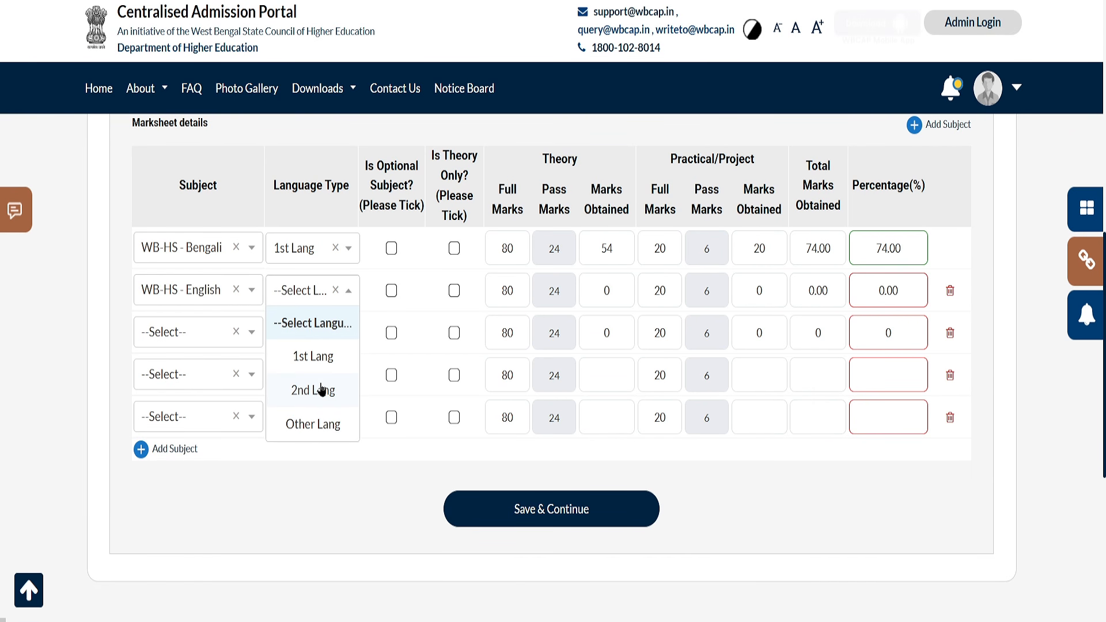
# Set WB-HS - English to 2nd Lang, with 66 theory marks obtained and 20 practical marks obtained
pyautogui.click(316, 387)
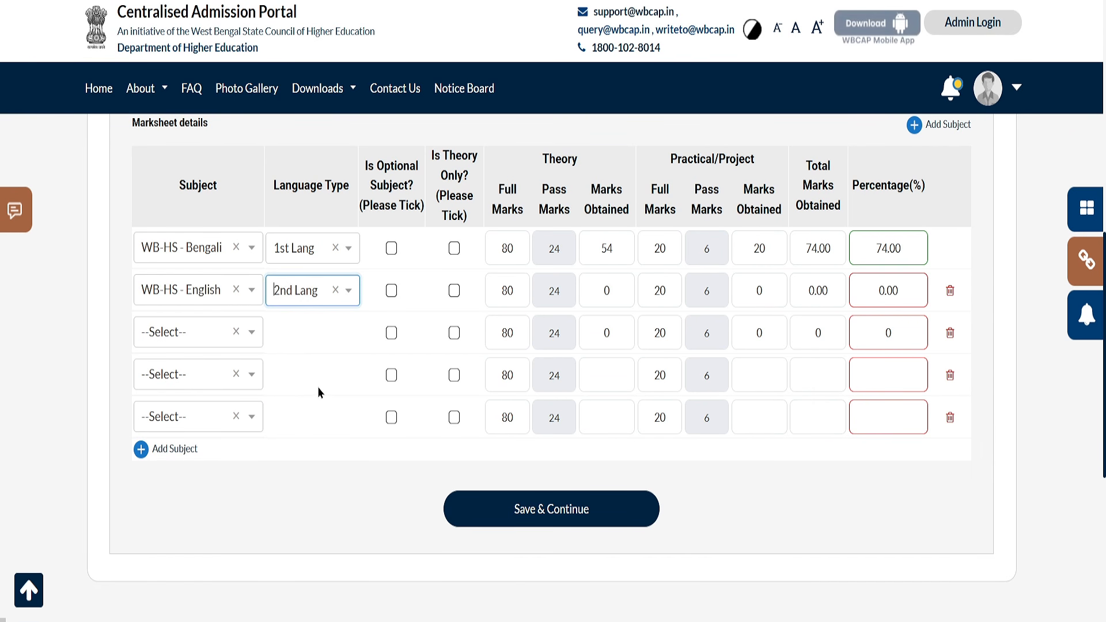
pyautogui.click(597, 290)
pyautogui.write('66')
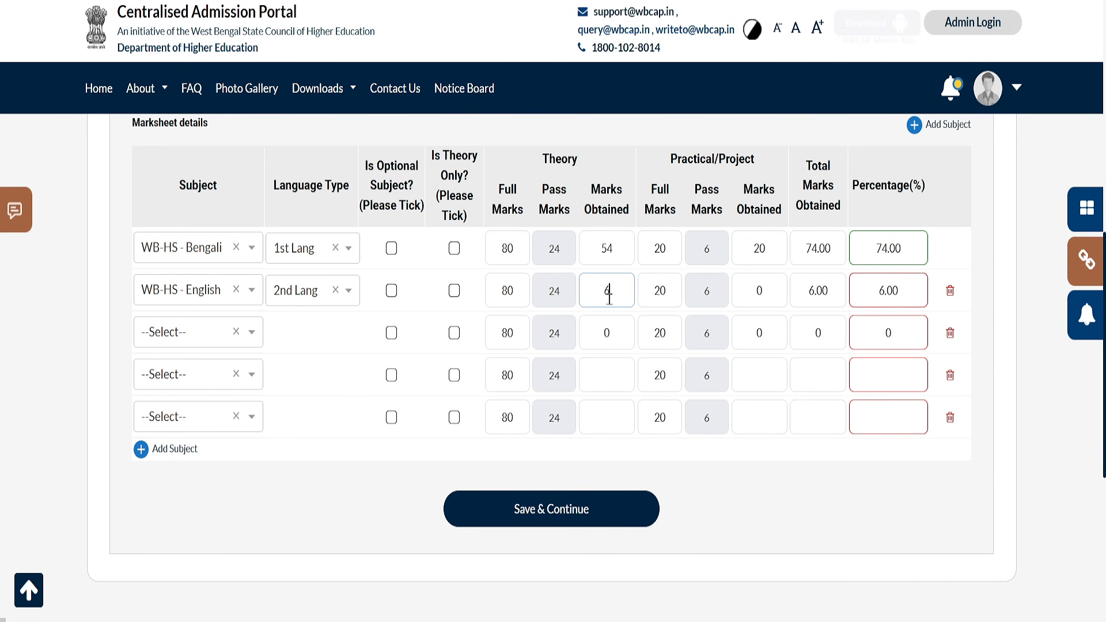
pyautogui.click(747, 291)
pyautogui.write('20')
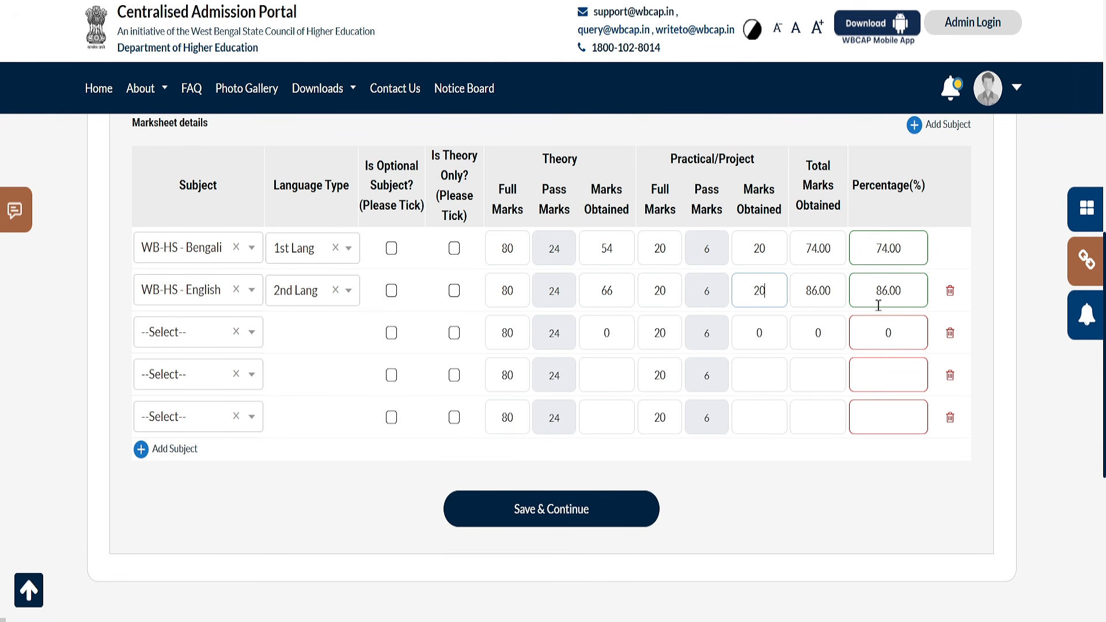
# Select WB-HS - Agriculture as the third 10+2 subject and WB-HS - Apparel as the fourth
pyautogui.click(196, 344)
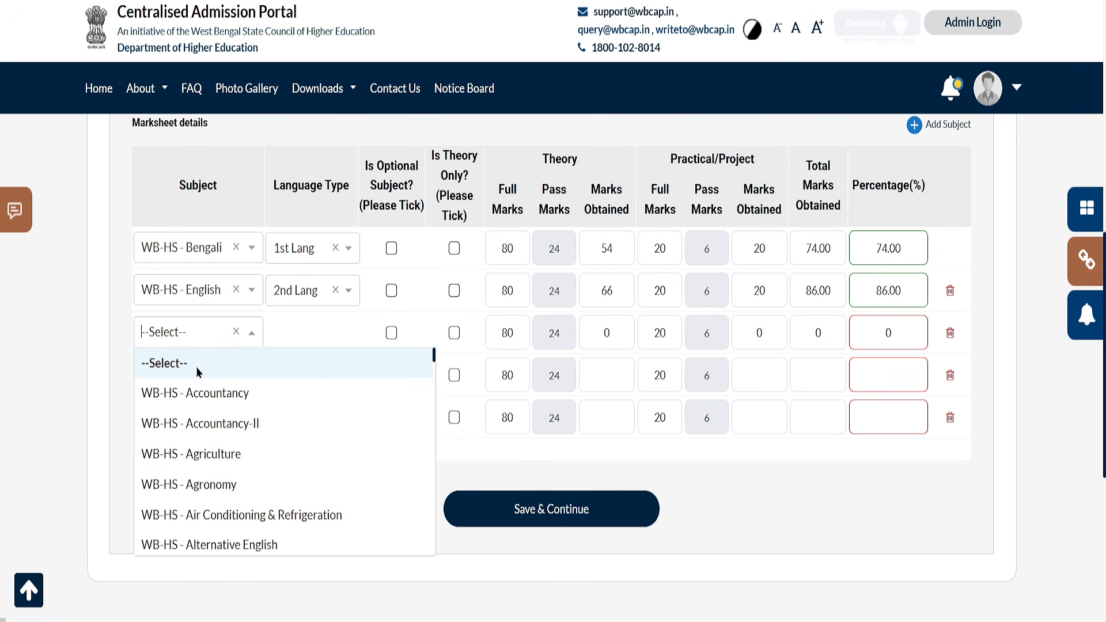
pyautogui.click(230, 455)
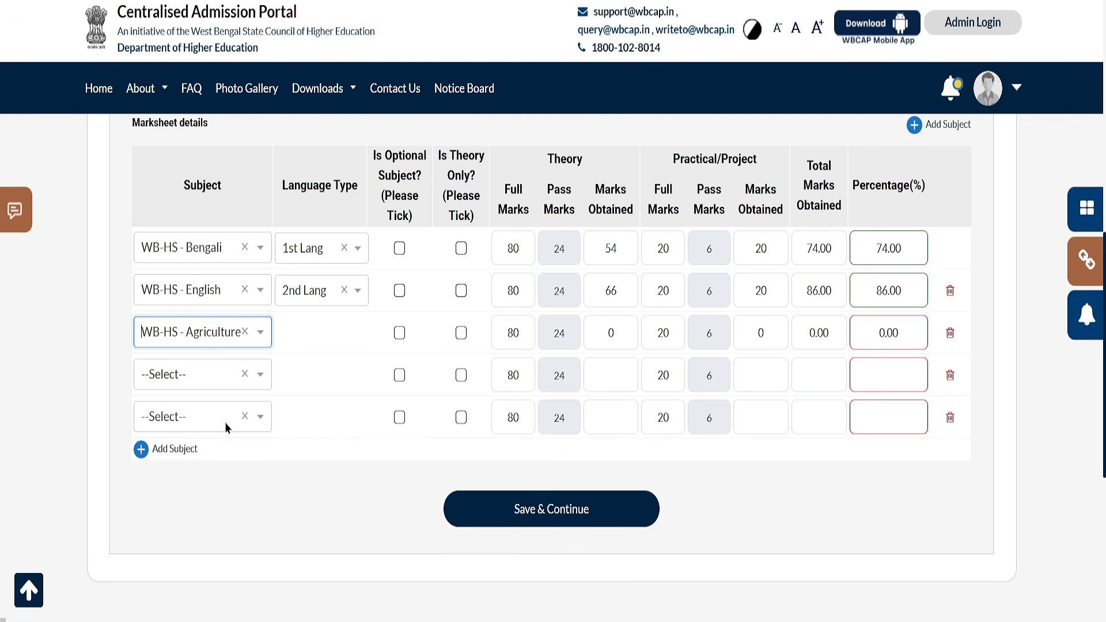
pyautogui.click(195, 373)
pyautogui.scroll(-3, 240, 487)
pyautogui.click(236, 542)
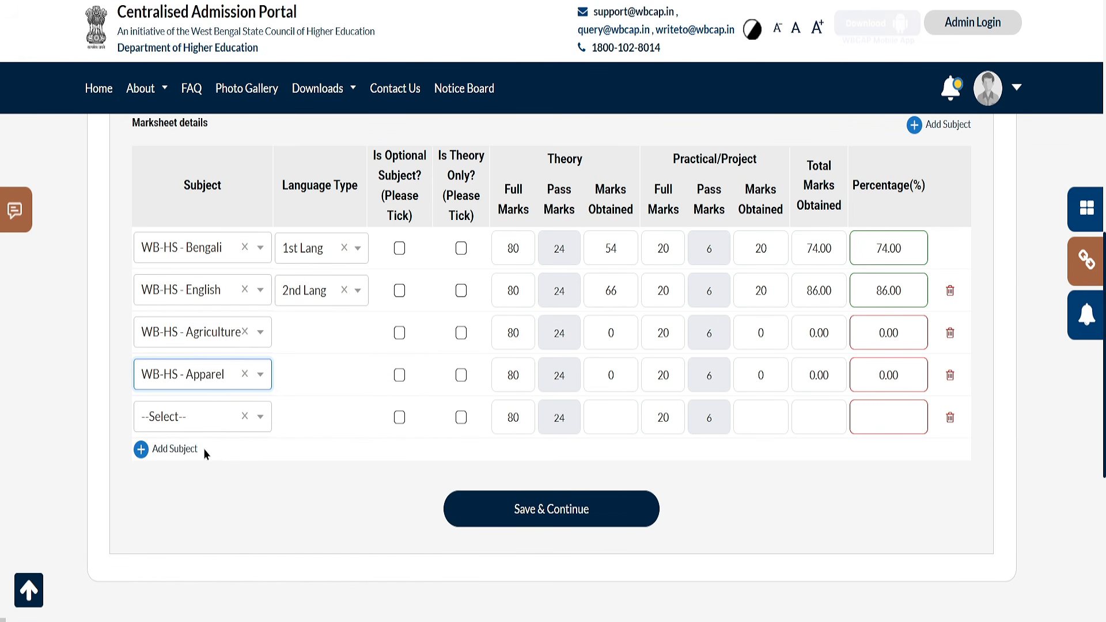
# Select the WB-HS Artificial Intelligence subject in the fifth 10+2 marksheet row
pyautogui.click(201, 417)
pyautogui.scroll(-3, 236, 488)
pyautogui.scroll(3, 247, 372)
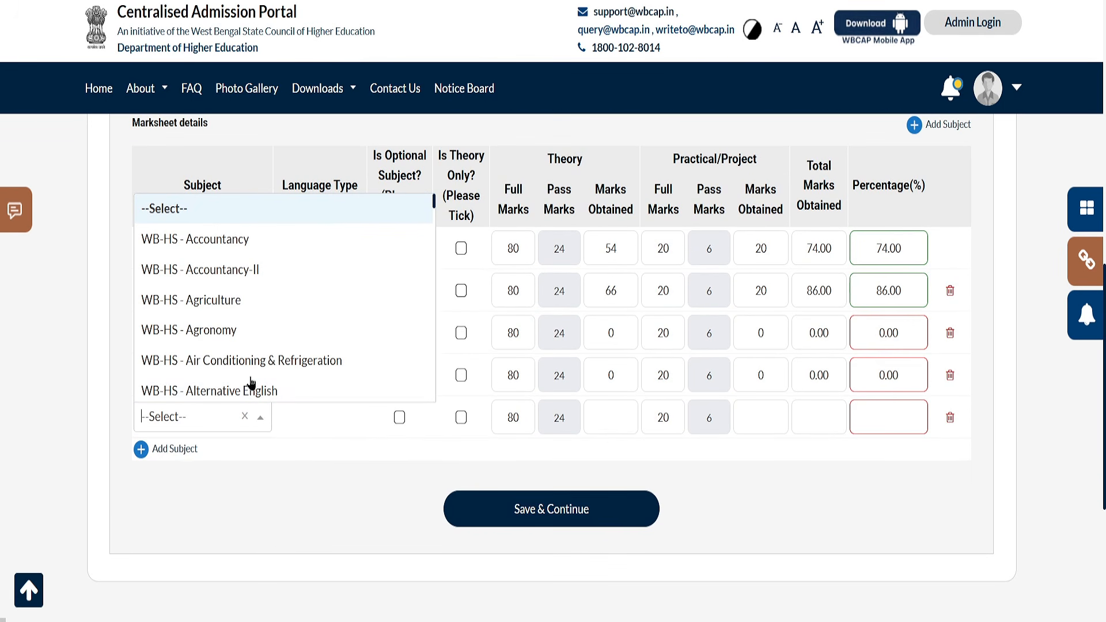
pyautogui.scroll(-3, 247, 344)
pyautogui.click(240, 354)
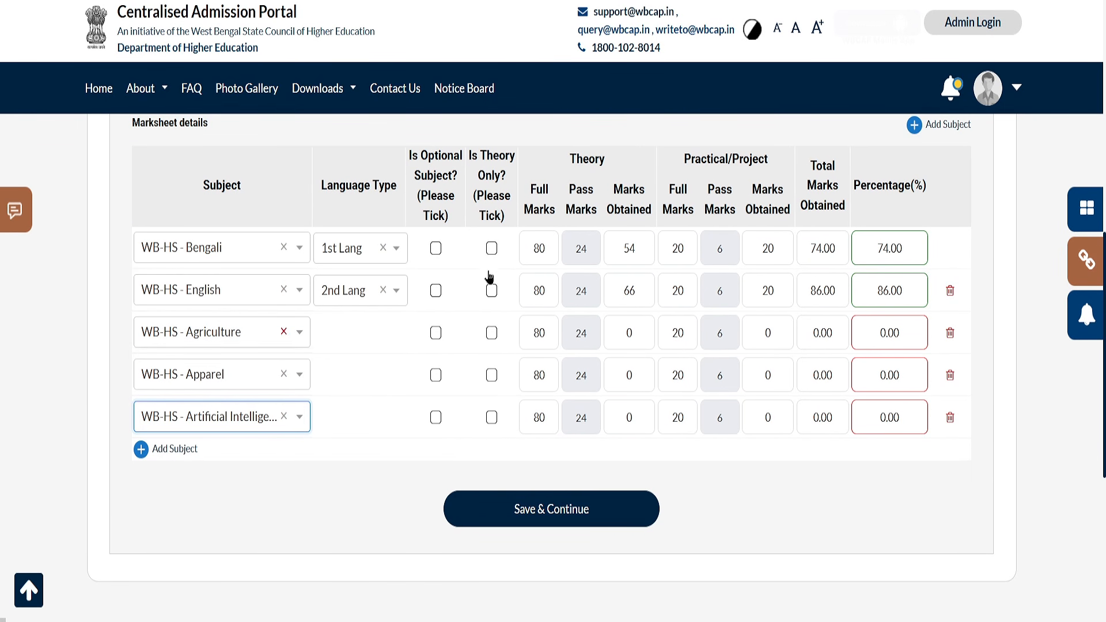
# Mark WB-HS - Agriculture, Apparel and Artificial Intelligence as theory-only subjects in the 10+2 marksheet
pyautogui.click(492, 333)
pyautogui.click(491, 375)
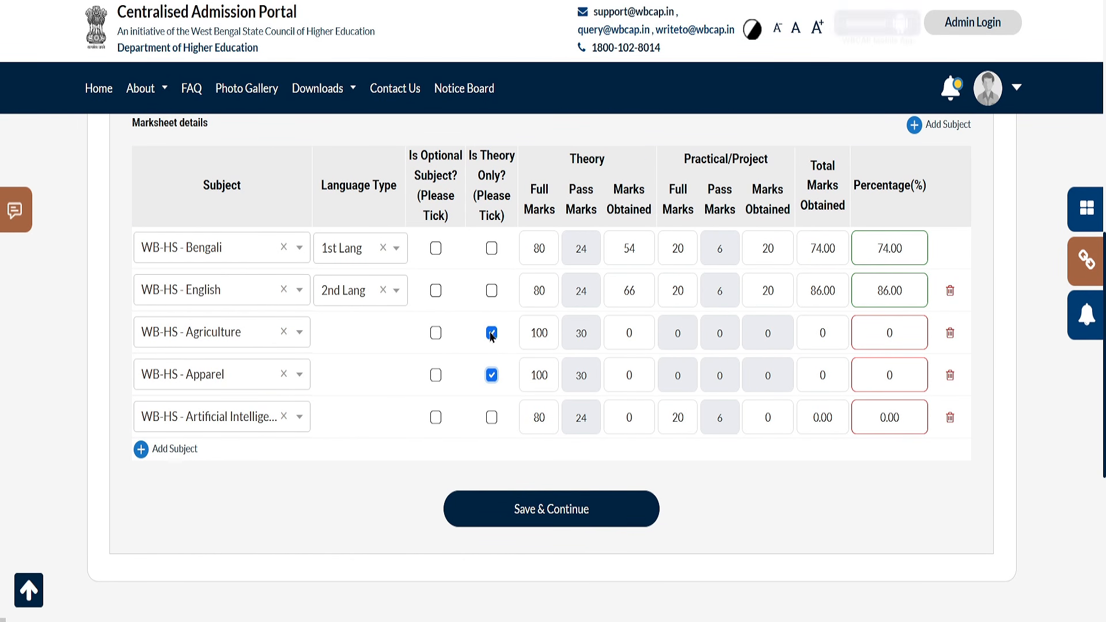
pyautogui.click(491, 417)
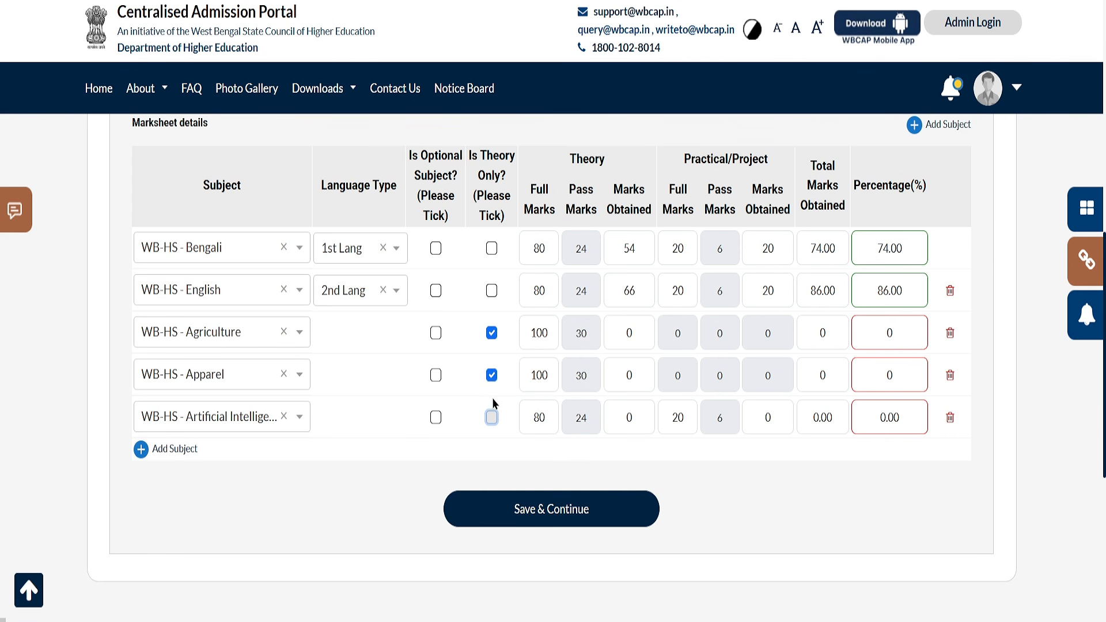
# Enter 77 theory marks obtained for each of the three theory-only subjects and save the 10+2 results
pyautogui.click(634, 333)
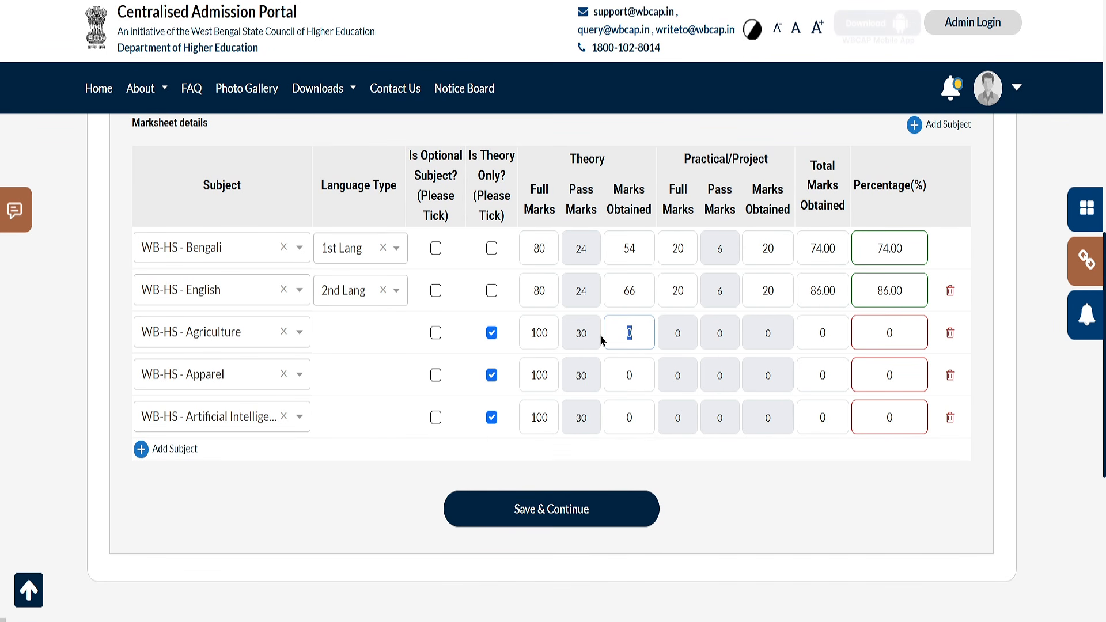
pyautogui.write('77')
pyautogui.click(625, 374)
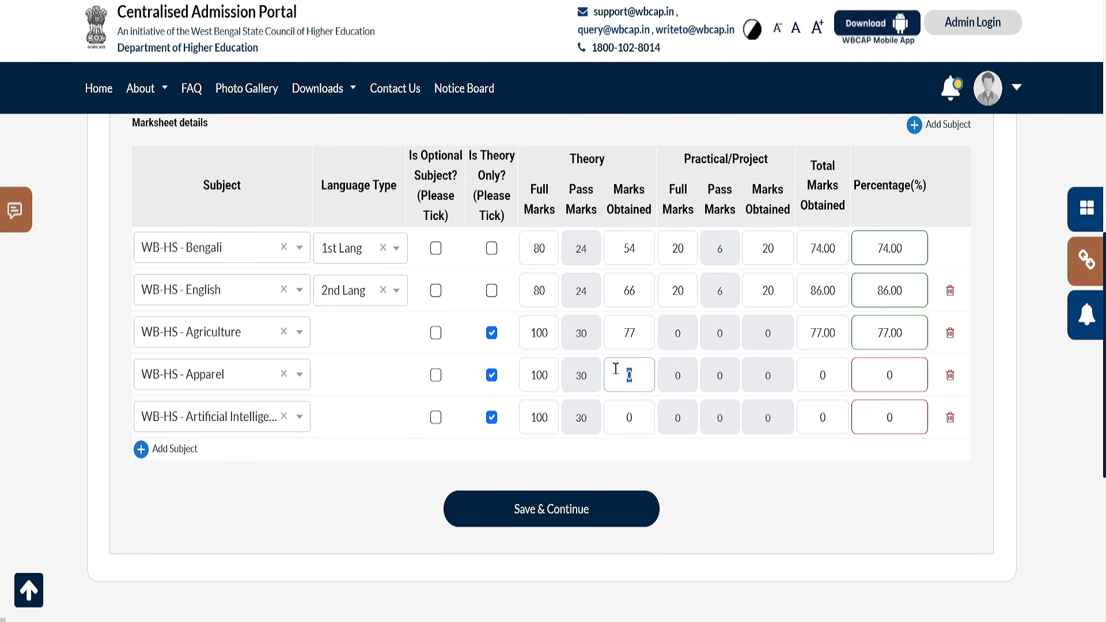
pyautogui.write('77')
pyautogui.click(625, 418)
pyautogui.write('77')
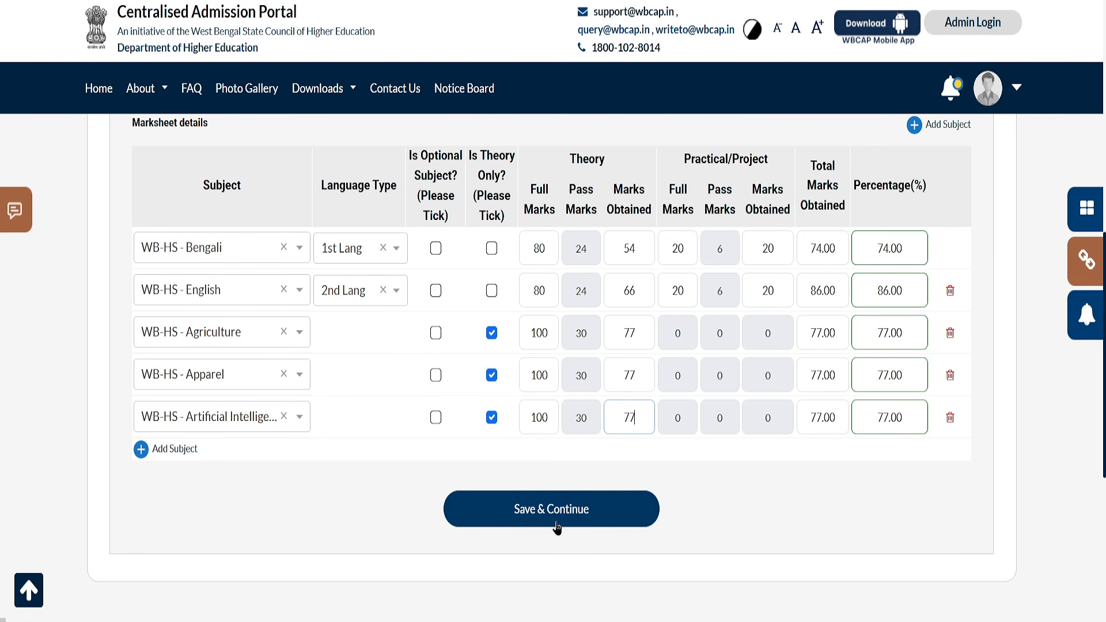
pyautogui.click(614, 518)
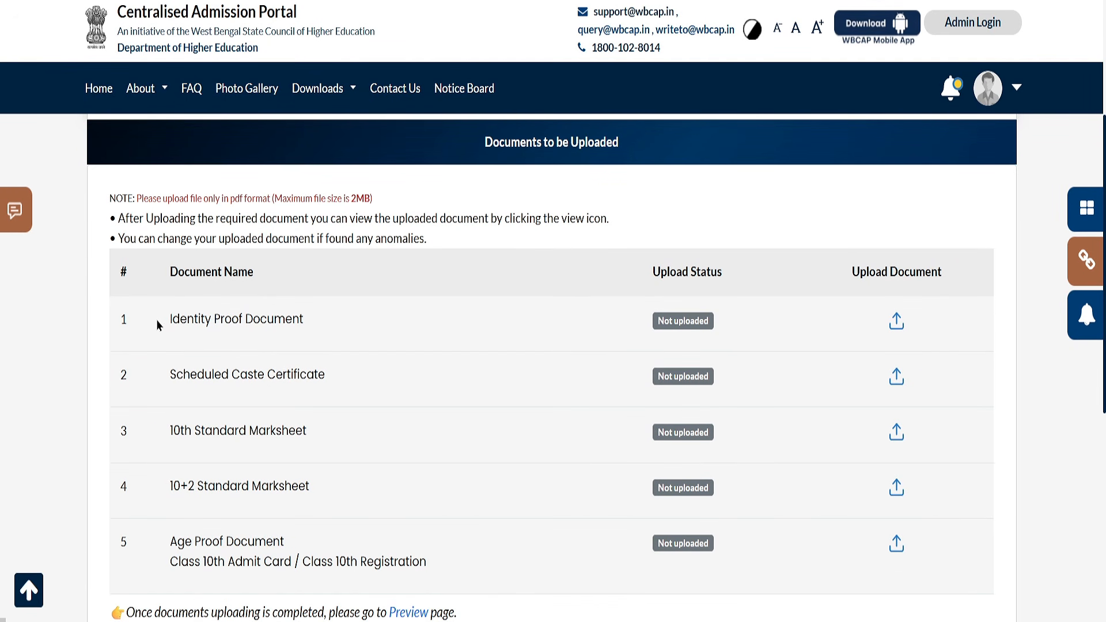
# Review the list of documents required for upload and the note on file format and maximum size
pyautogui.moveTo(157, 321); pyautogui.dragTo(319, 319)
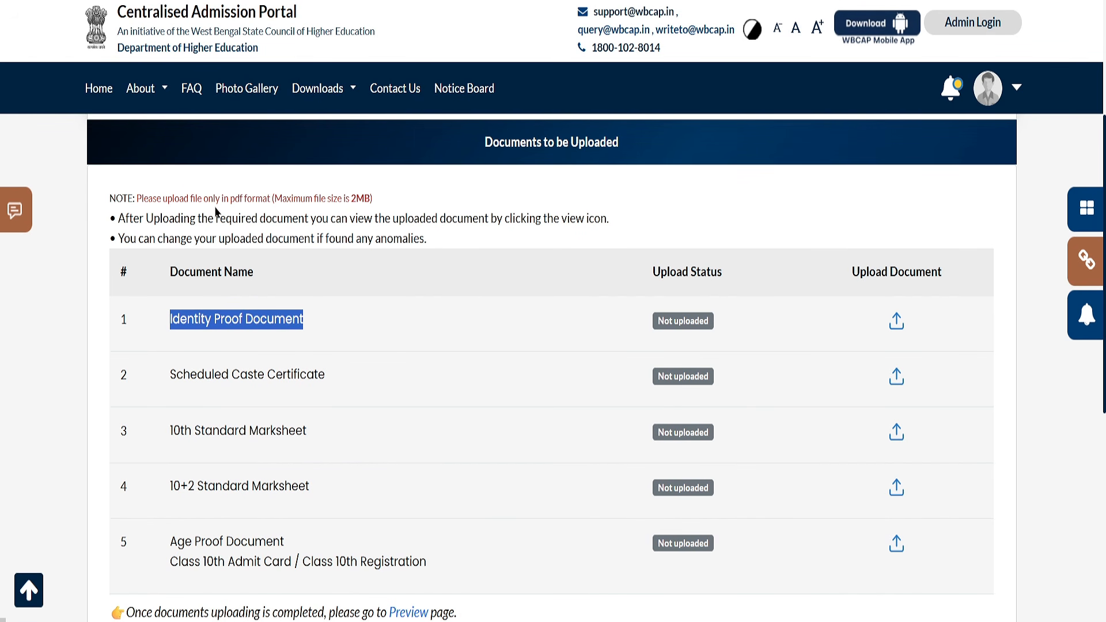
pyautogui.moveTo(215, 219); pyautogui.dragTo(367, 199)
pyautogui.click(393, 321)
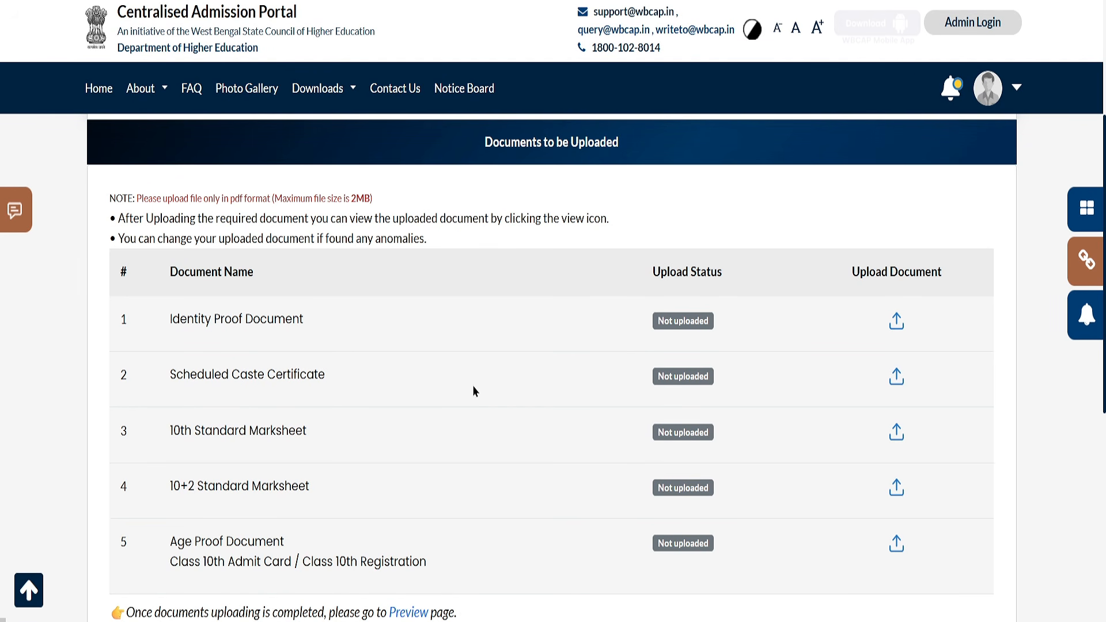
pyautogui.scroll(-1, 441, 373)
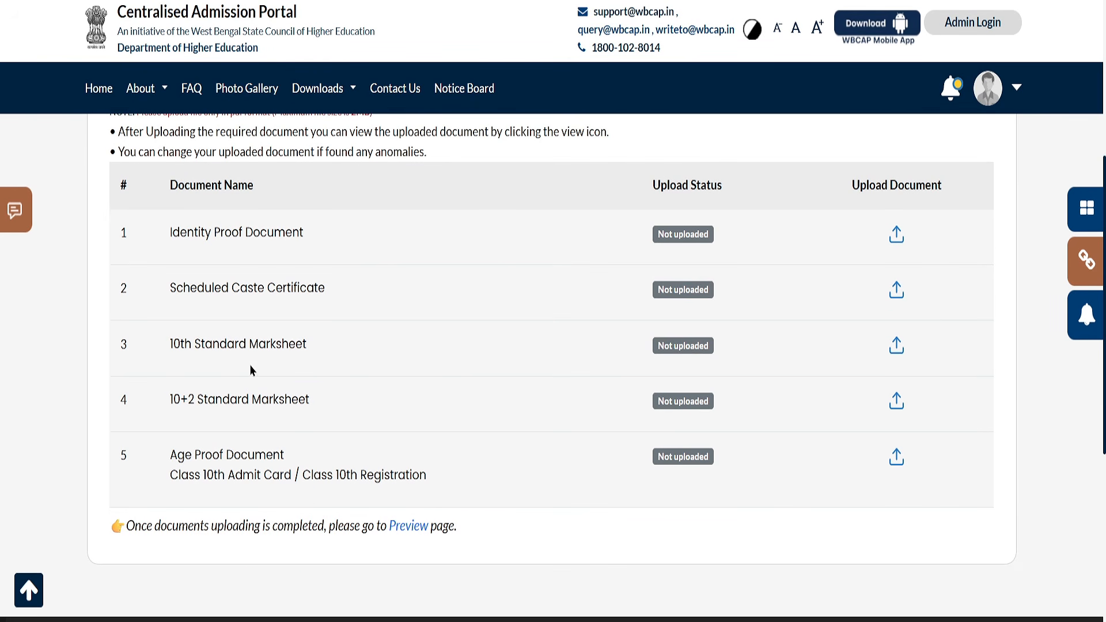
pyautogui.moveTo(180, 343); pyautogui.dragTo(312, 338)
pyautogui.moveTo(174, 399); pyautogui.dragTo(381, 405)
pyautogui.moveTo(192, 455); pyautogui.dragTo(358, 476)
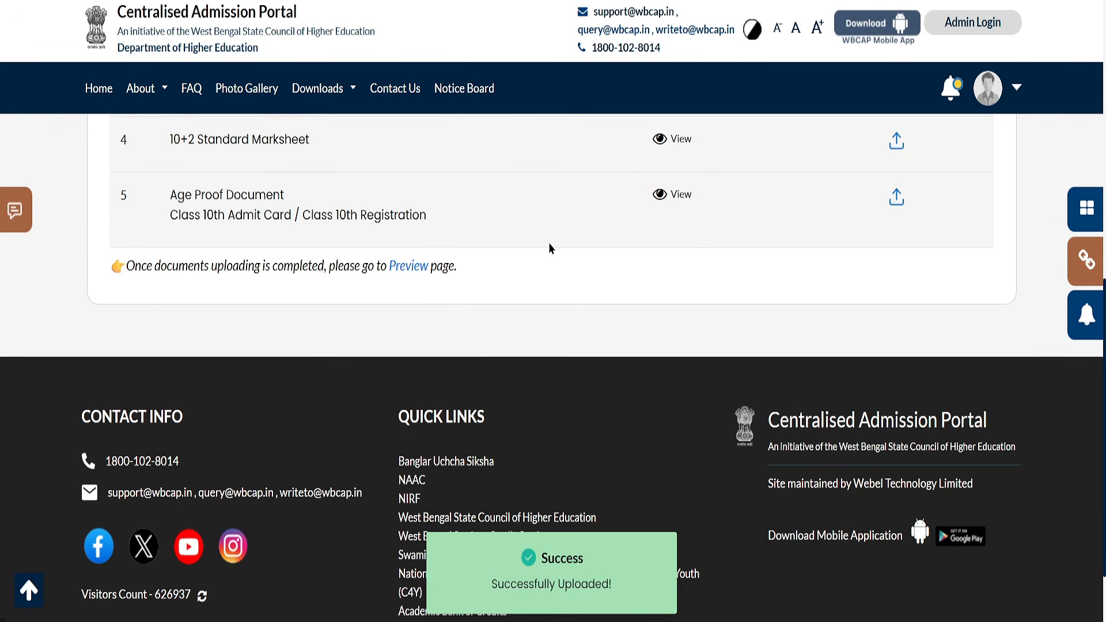
# Check the profile photo and signature in the application preview and return to the Personal Information section
pyautogui.scroll(3, 724, 198)
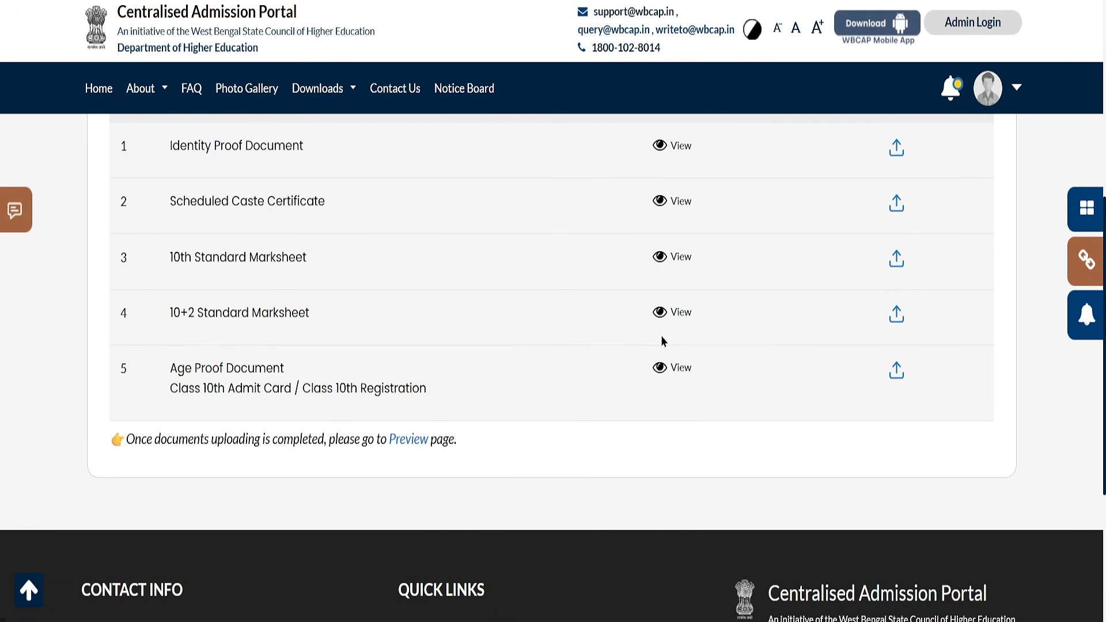
pyautogui.click(406, 443)
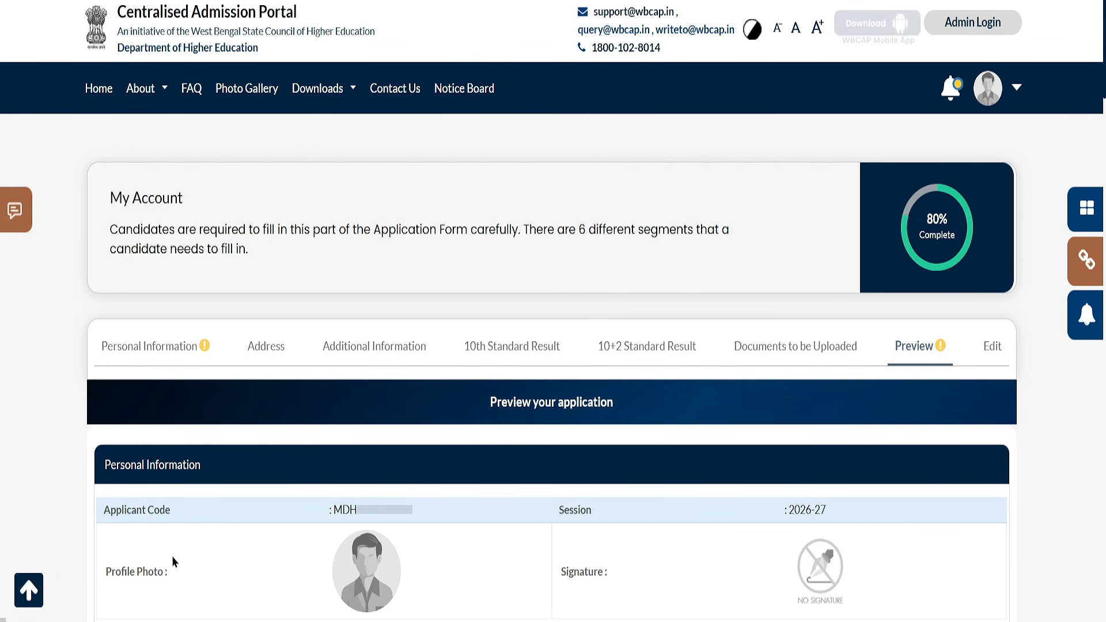
pyautogui.moveTo(107, 573); pyautogui.dragTo(170, 582)
pyautogui.moveTo(547, 575); pyautogui.dragTo(834, 576)
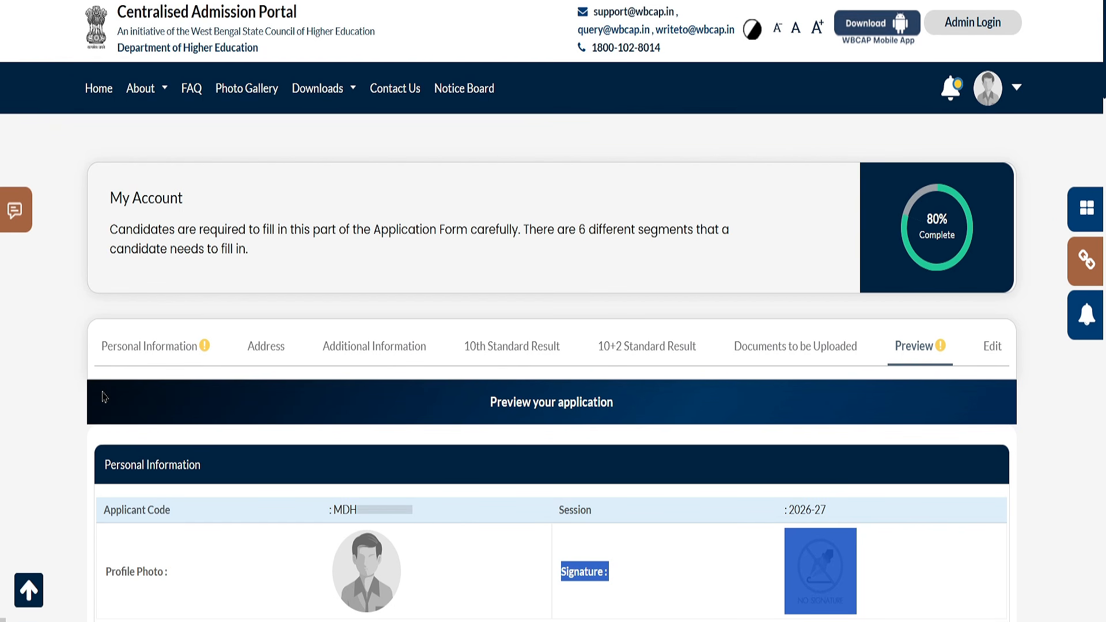
pyautogui.click(199, 355)
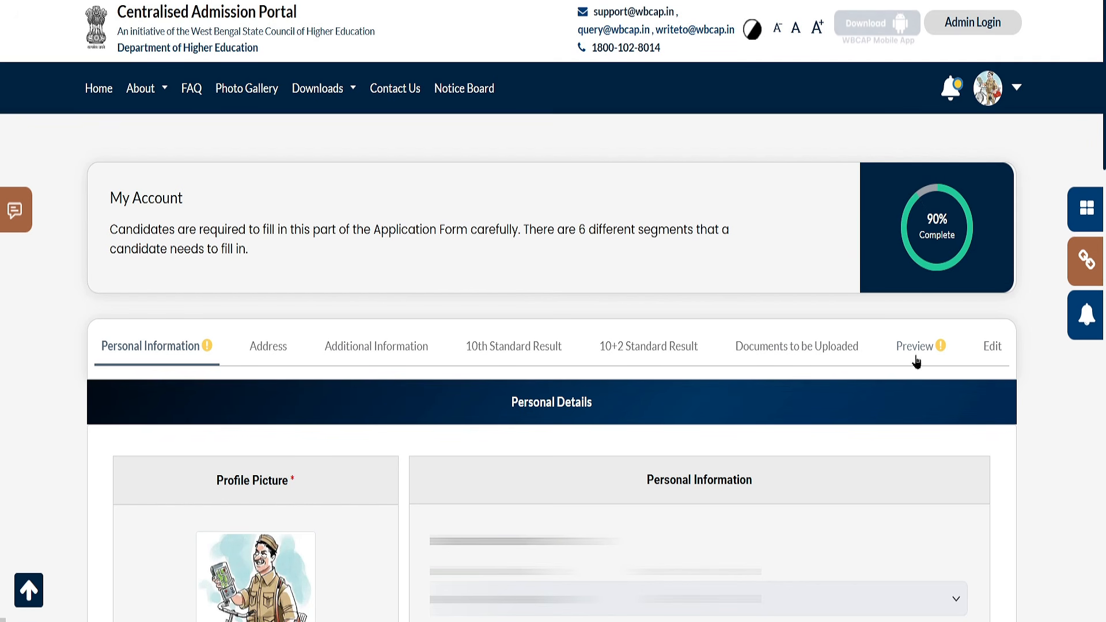
# Mark the Personal Information and Address Details sections of the application preview as checked and verified
pyautogui.click(916, 347)
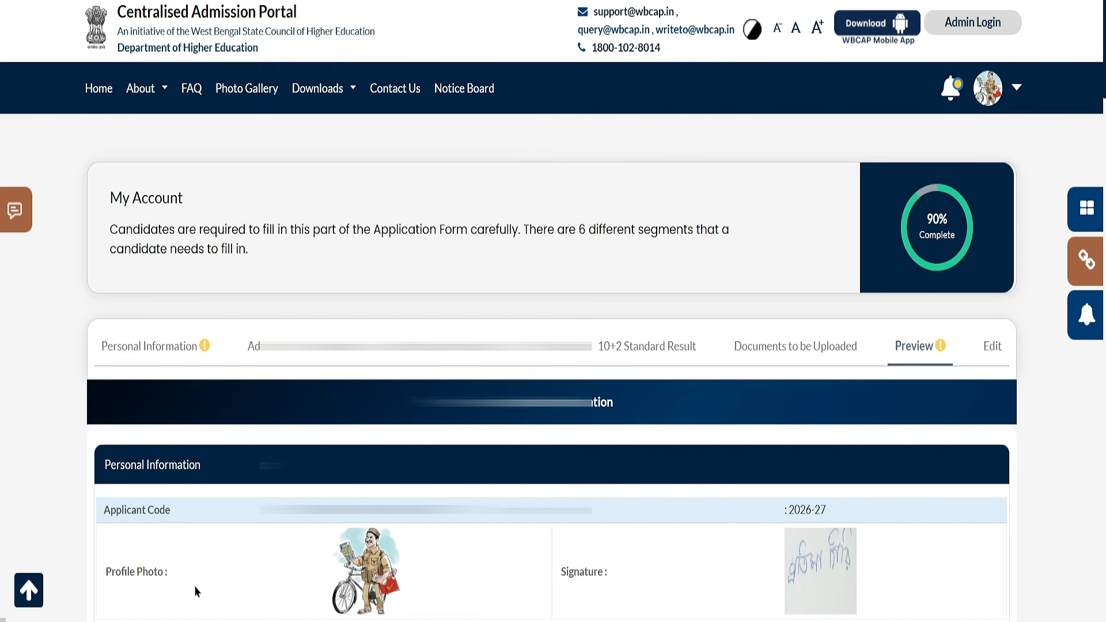
pyautogui.scroll(-5, 559, 577)
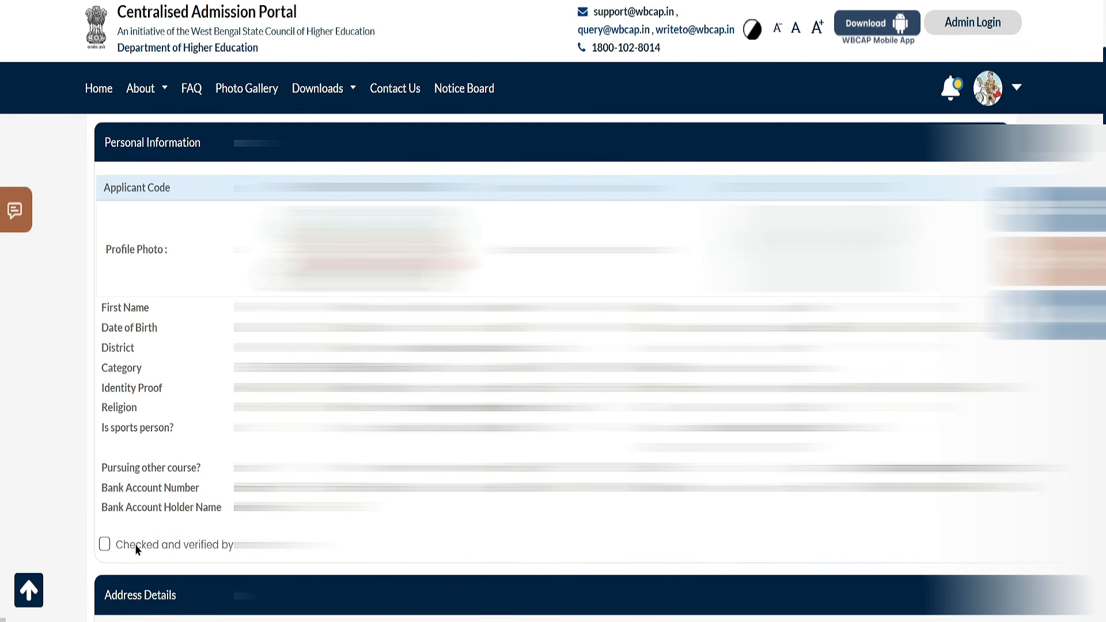
pyautogui.click(104, 545)
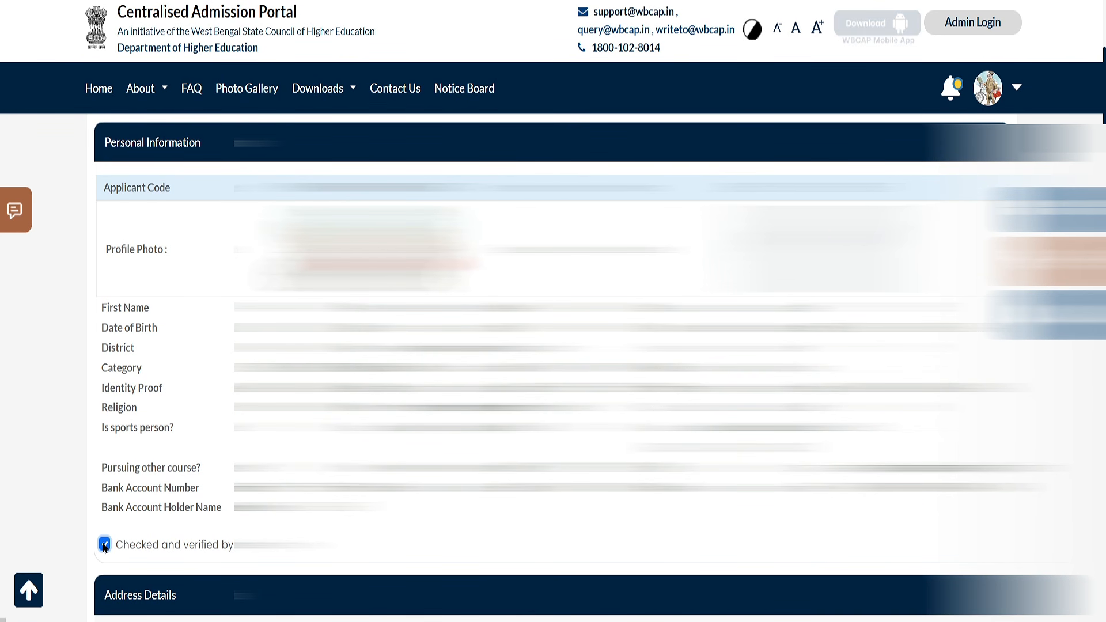
pyautogui.scroll(-6, 553, 368)
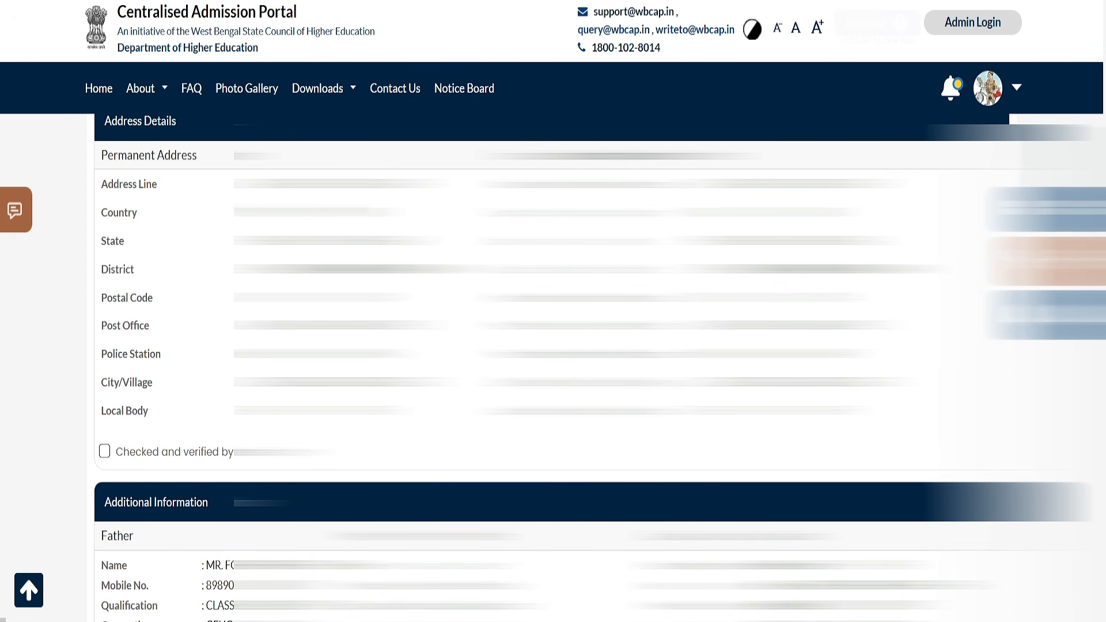
pyautogui.click(104, 452)
# Acknowledge the consent declaration at the end of the preview and confirm the application
pyautogui.scroll(-10, 388, 306)
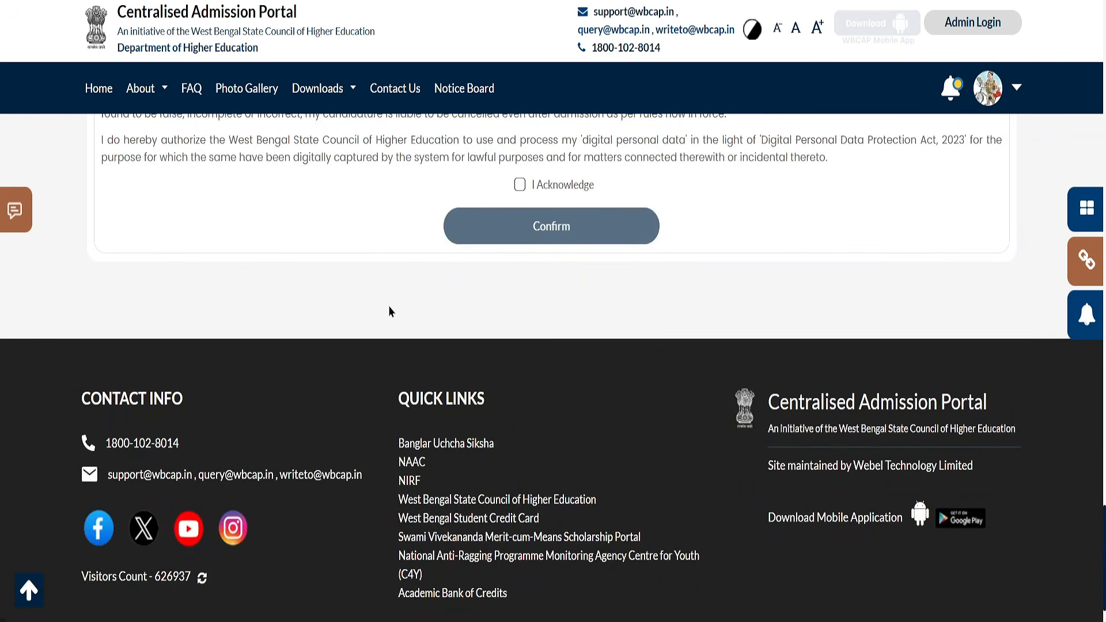
pyautogui.scroll(2, 392, 306)
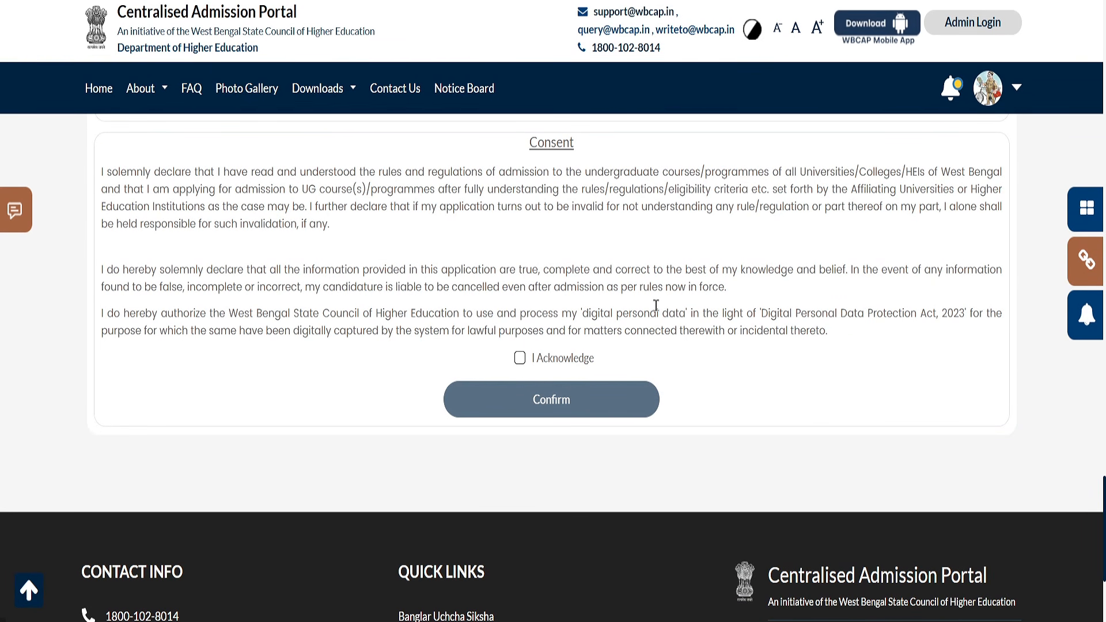
pyautogui.click(519, 359)
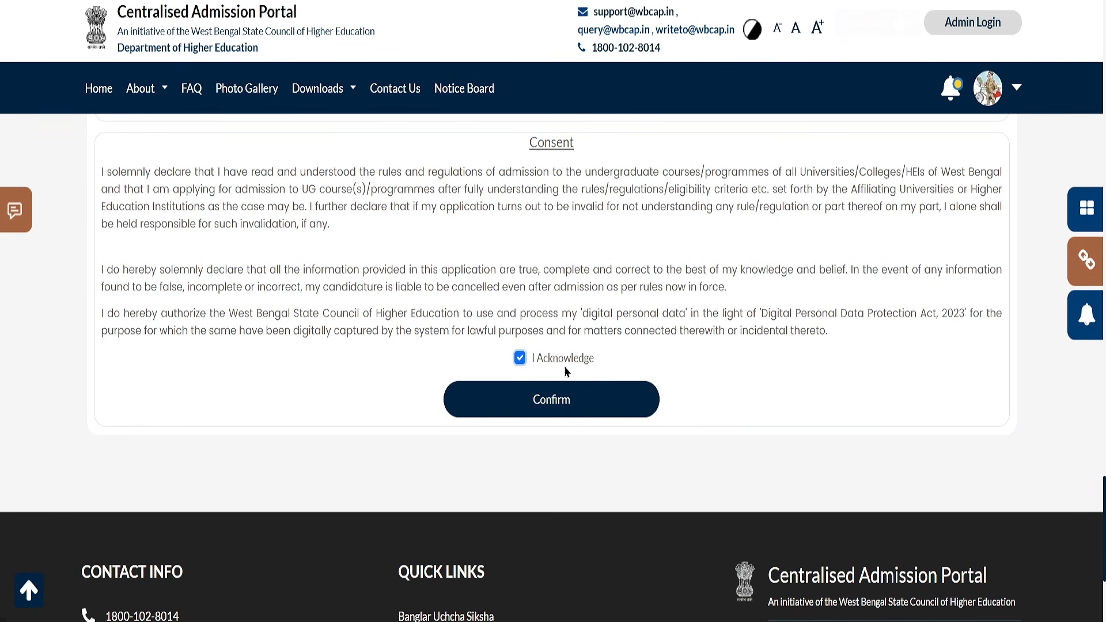
pyautogui.click(577, 411)
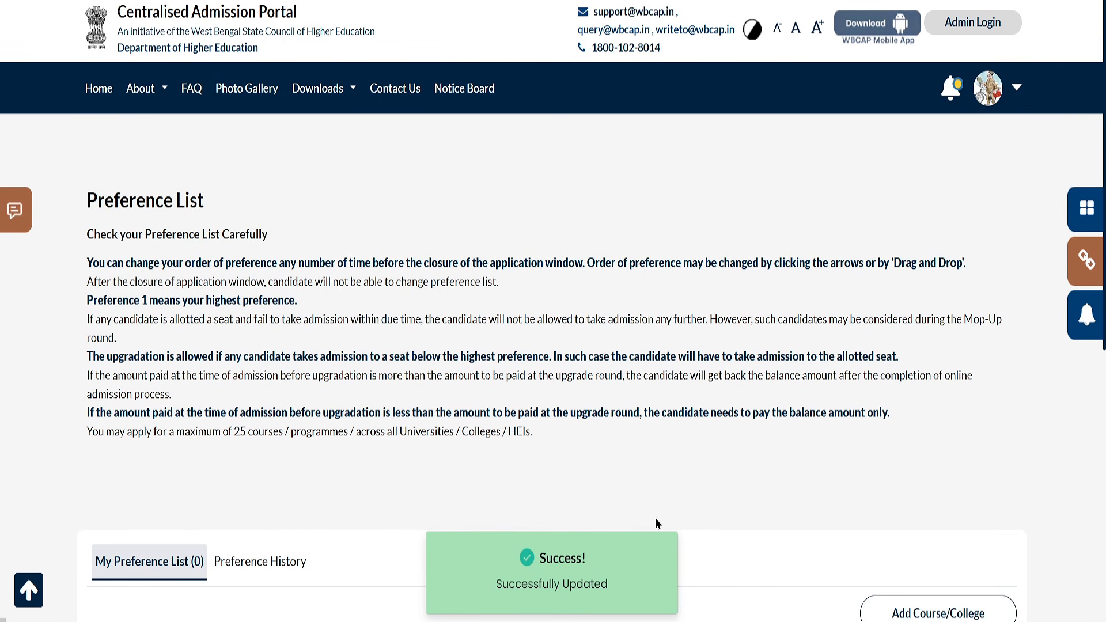
# Start adding a course/college to the preference list and select Birbhum as the district to search by
pyautogui.scroll(-5, 743, 447)
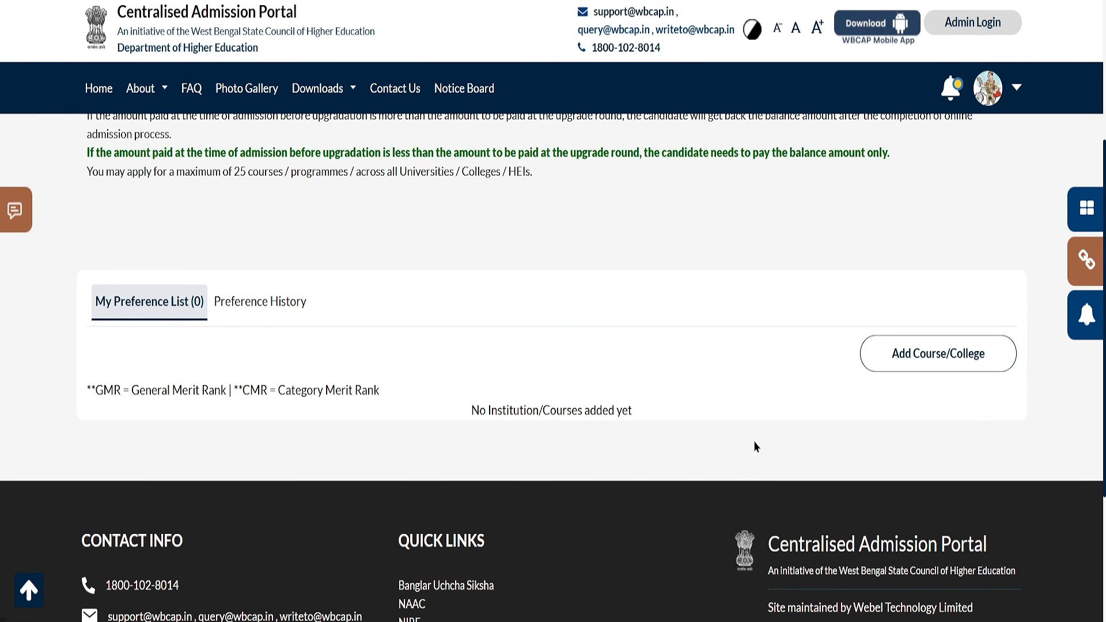
pyautogui.click(945, 361)
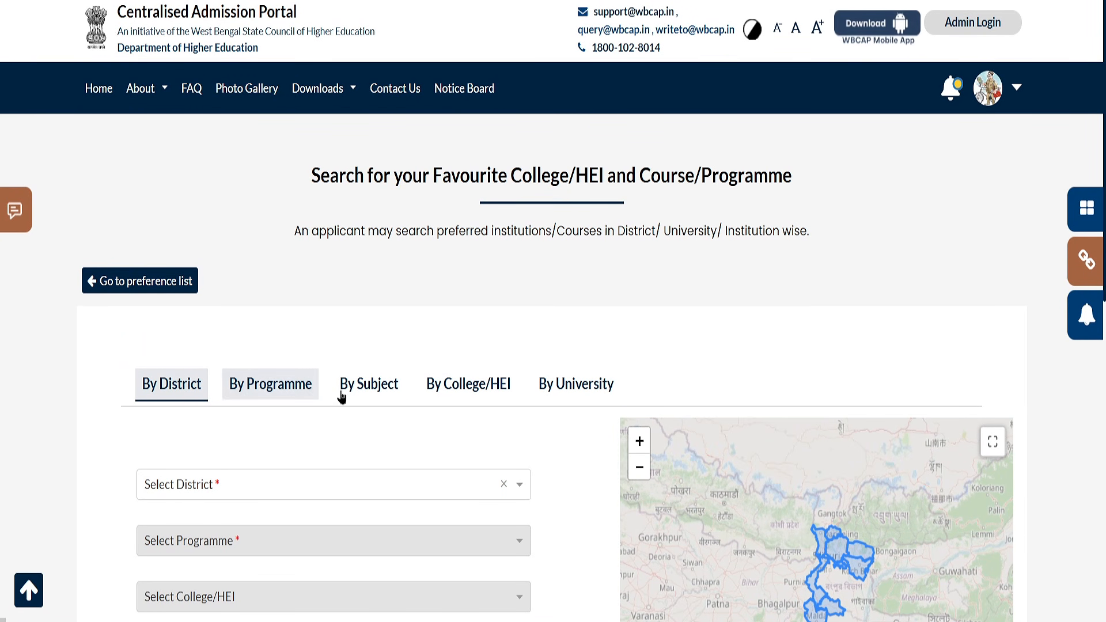
pyautogui.scroll(-3, 585, 376)
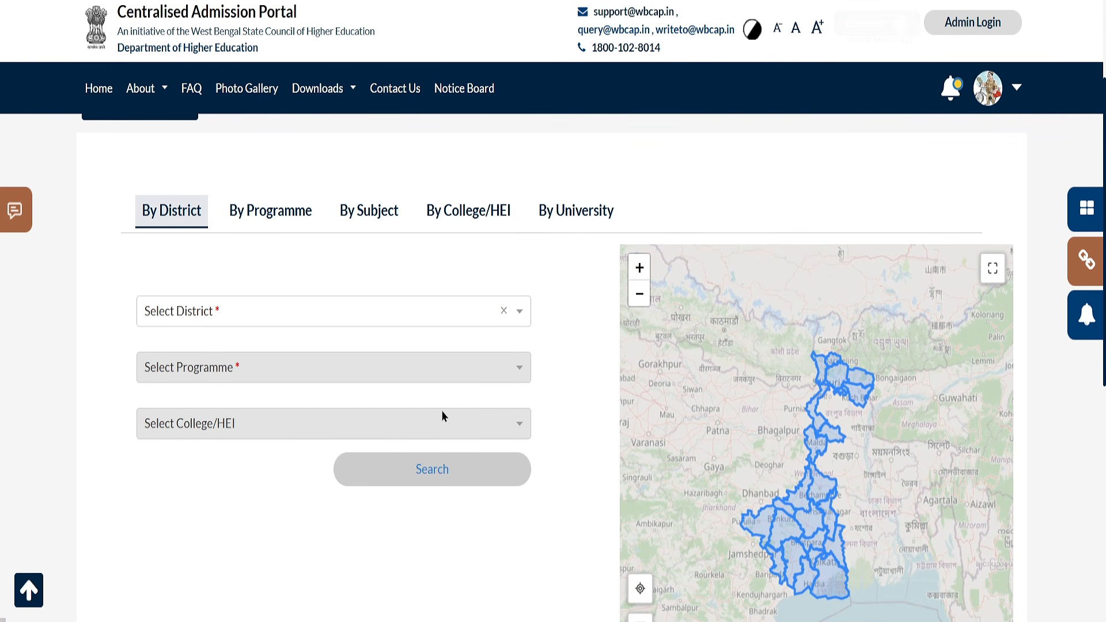
pyautogui.click(203, 321)
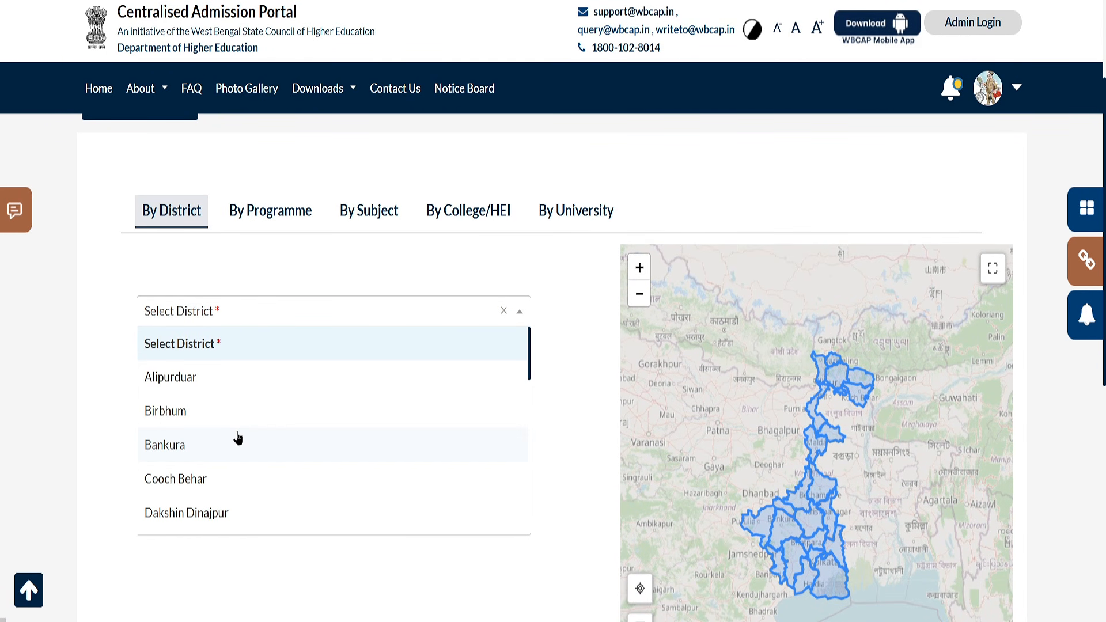
pyautogui.click(203, 423)
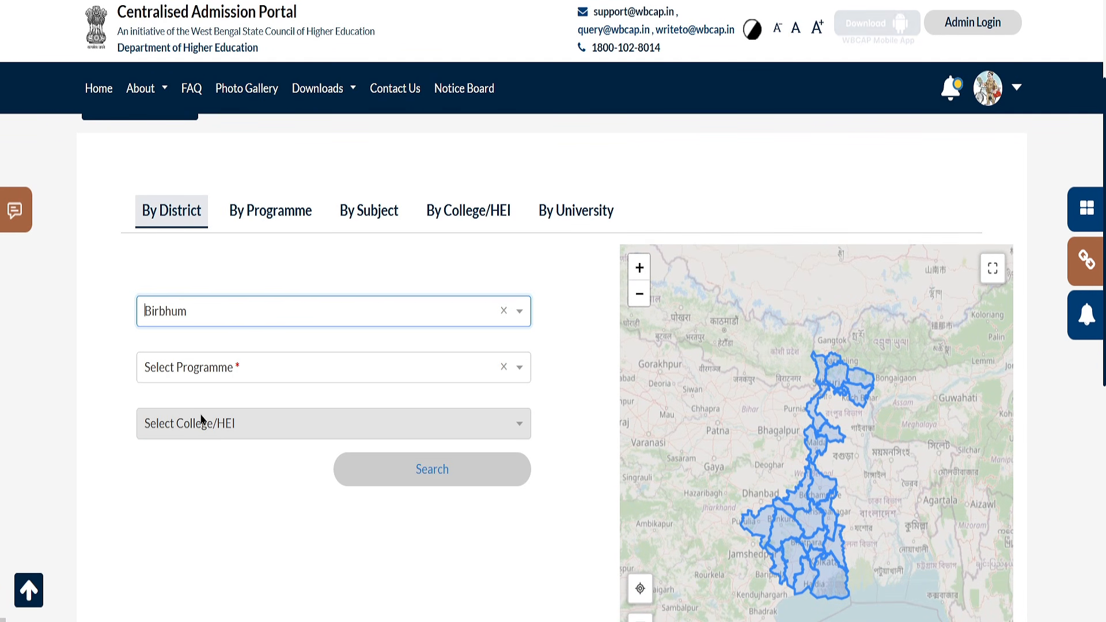
# Set the programme for the college search to 4 - Year - B.A. (Hons./ Hons. with Research)
pyautogui.click(206, 369)
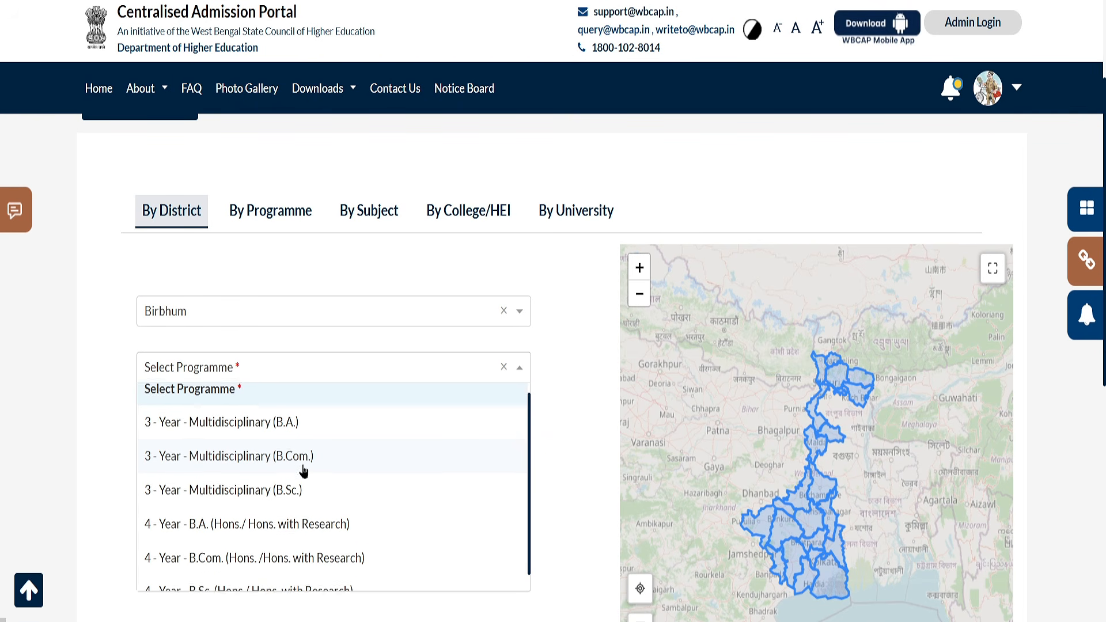
pyautogui.scroll(-1, 304, 472)
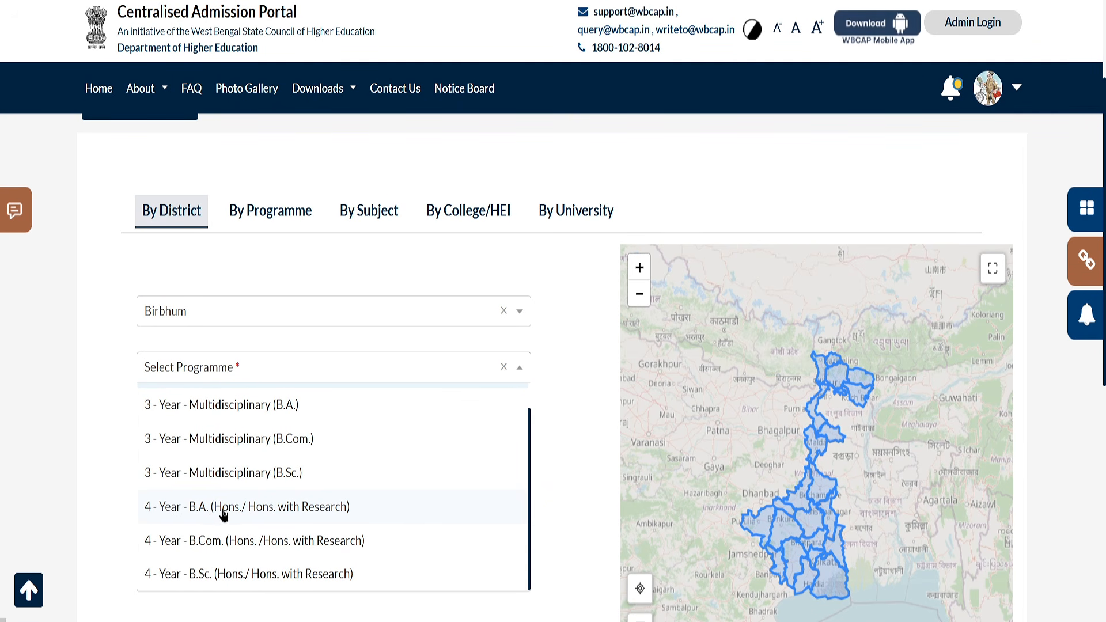
pyautogui.click(243, 512)
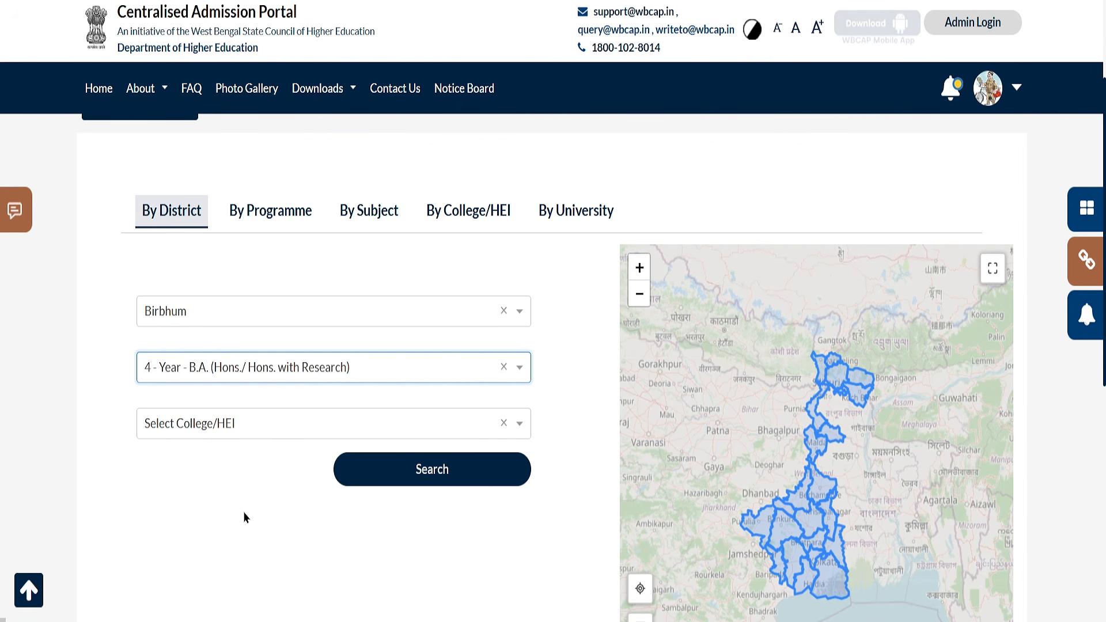
# Look through the colleges offered for the chosen district and programme and select Bolpur College
pyautogui.click(213, 430)
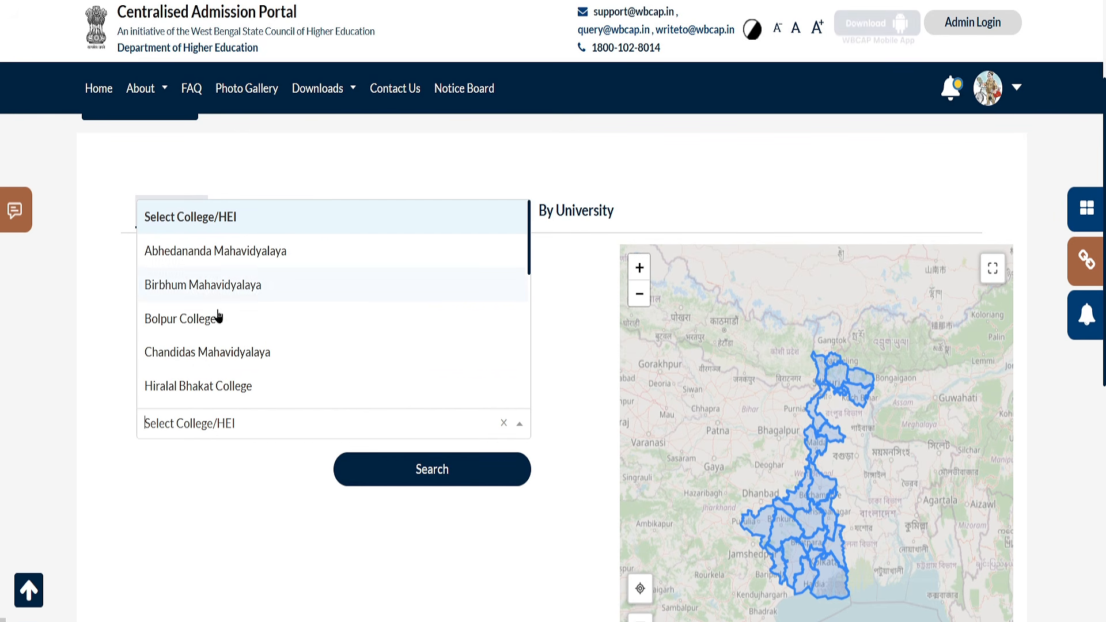
pyautogui.scroll(-5, 222, 328)
pyautogui.click(229, 549)
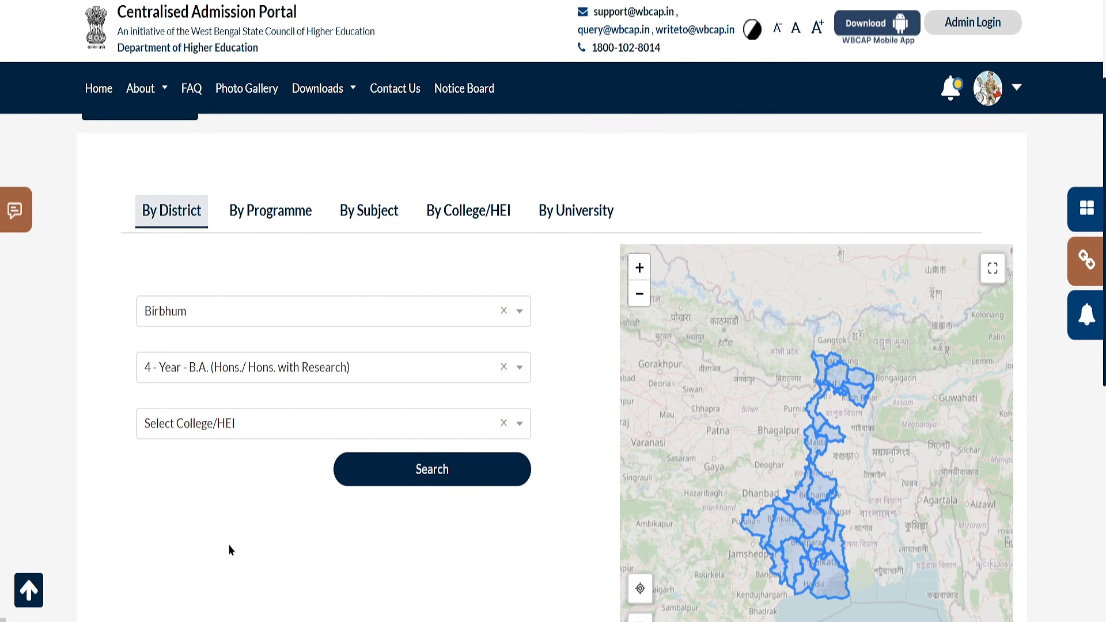
pyautogui.click(231, 430)
pyautogui.scroll(-5, 238, 344)
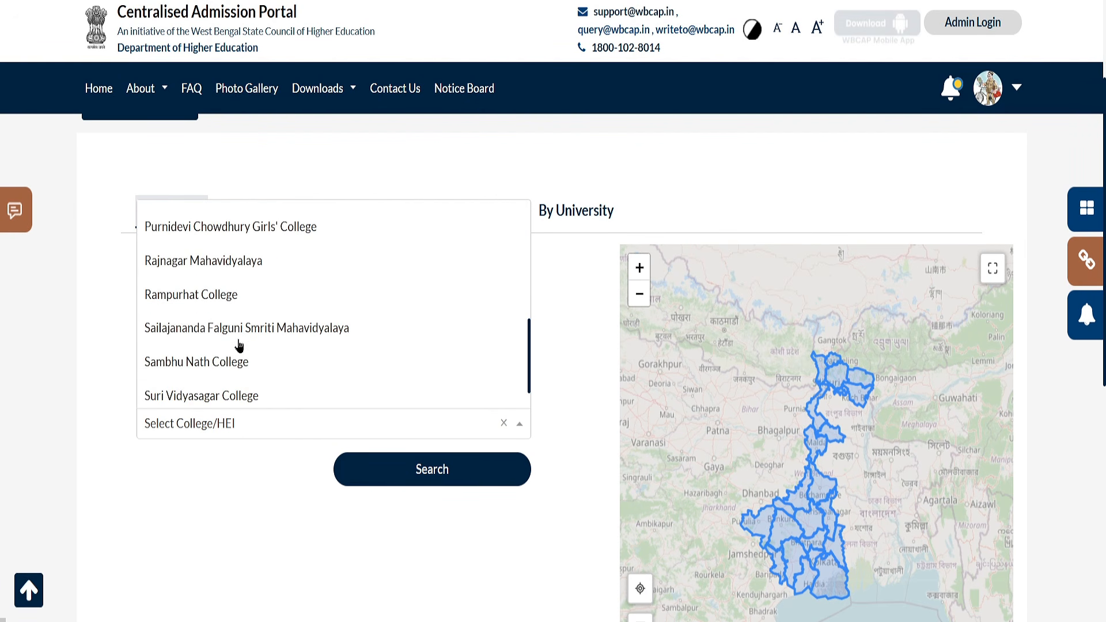
pyautogui.scroll(5, 239, 344)
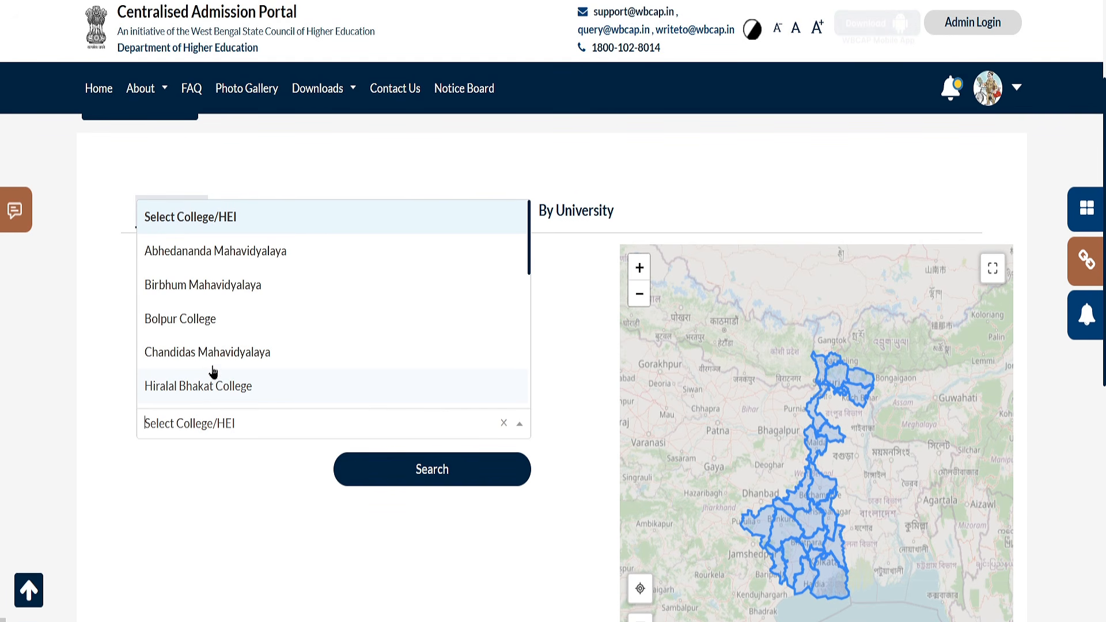
pyautogui.click(177, 320)
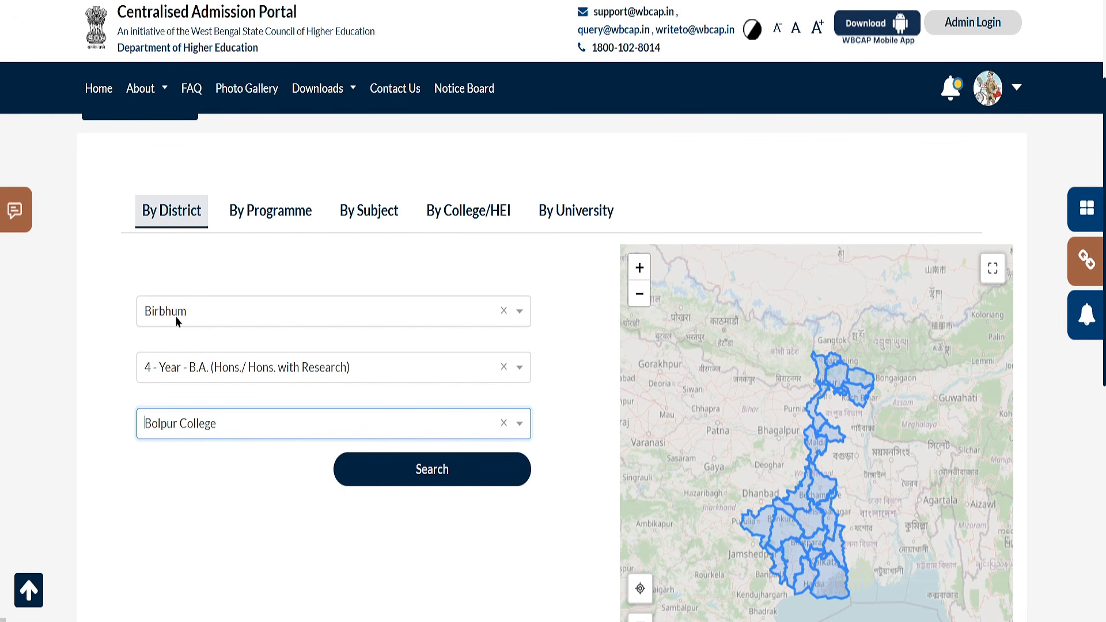
# Run the search for Bolpur College and examine the vacant seats and honours subjects of the listed programmes
pyautogui.click(452, 470)
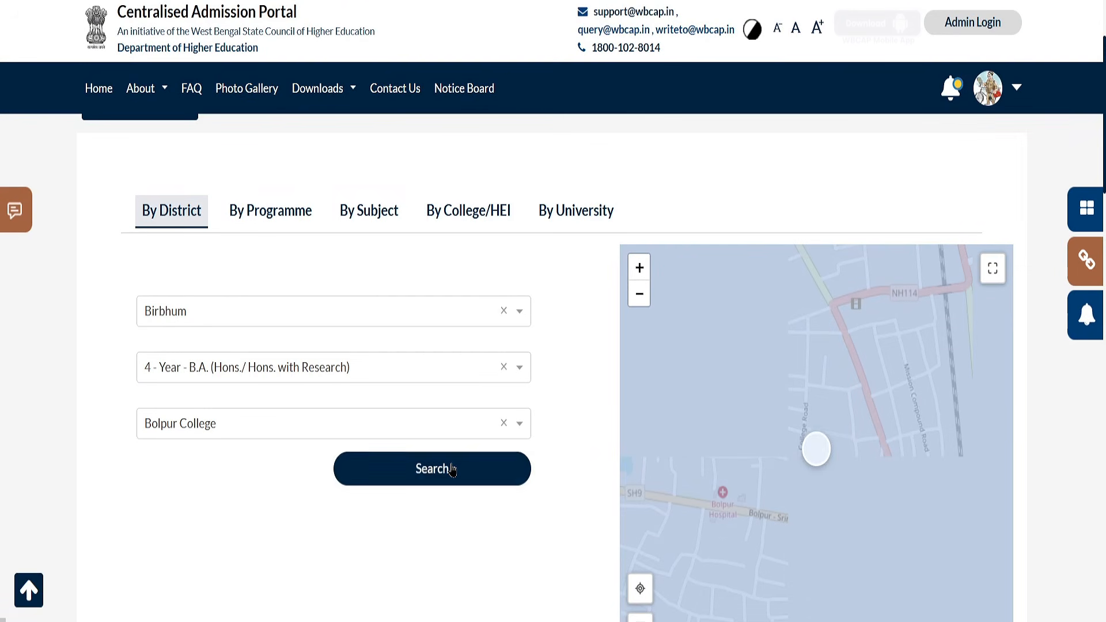
pyautogui.scroll(5, 452, 404)
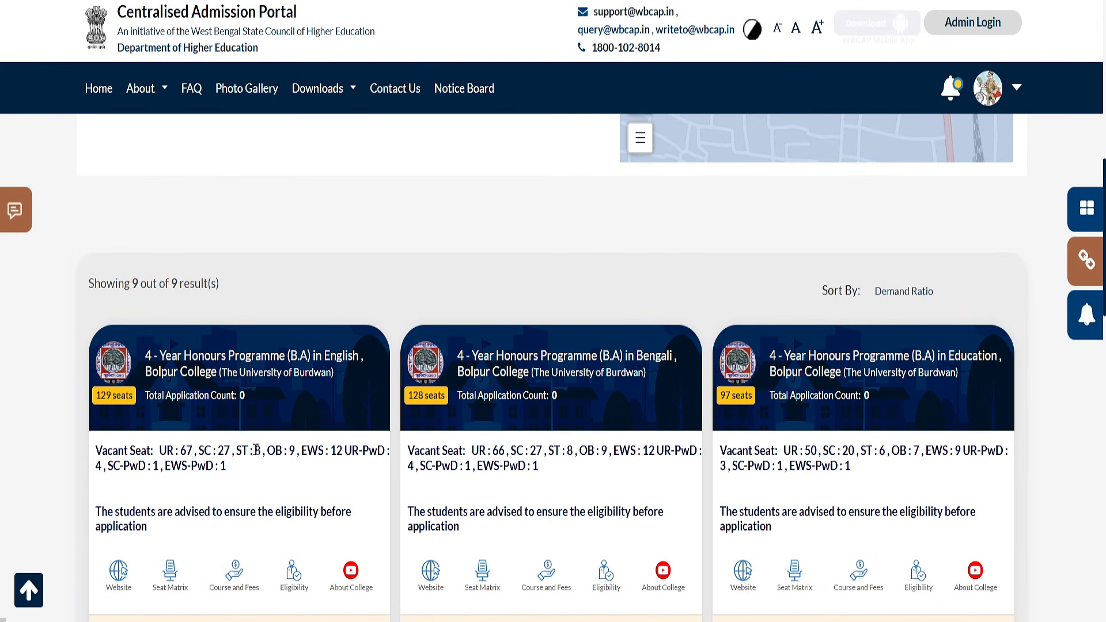
pyautogui.scroll(-2, 256, 448)
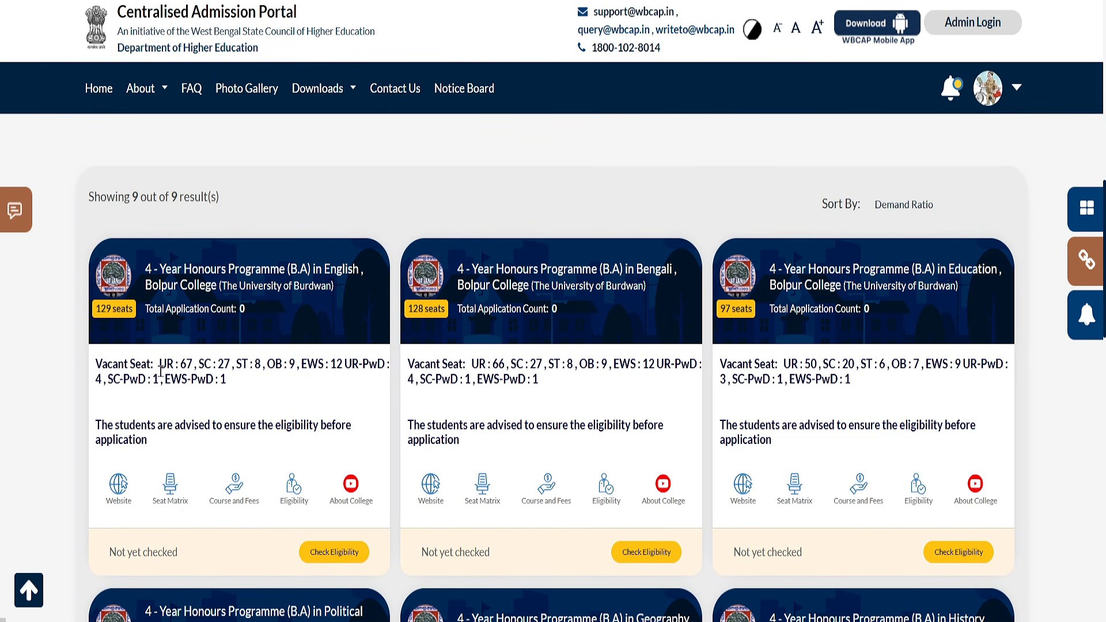
pyautogui.moveTo(153, 368); pyautogui.dragTo(320, 367)
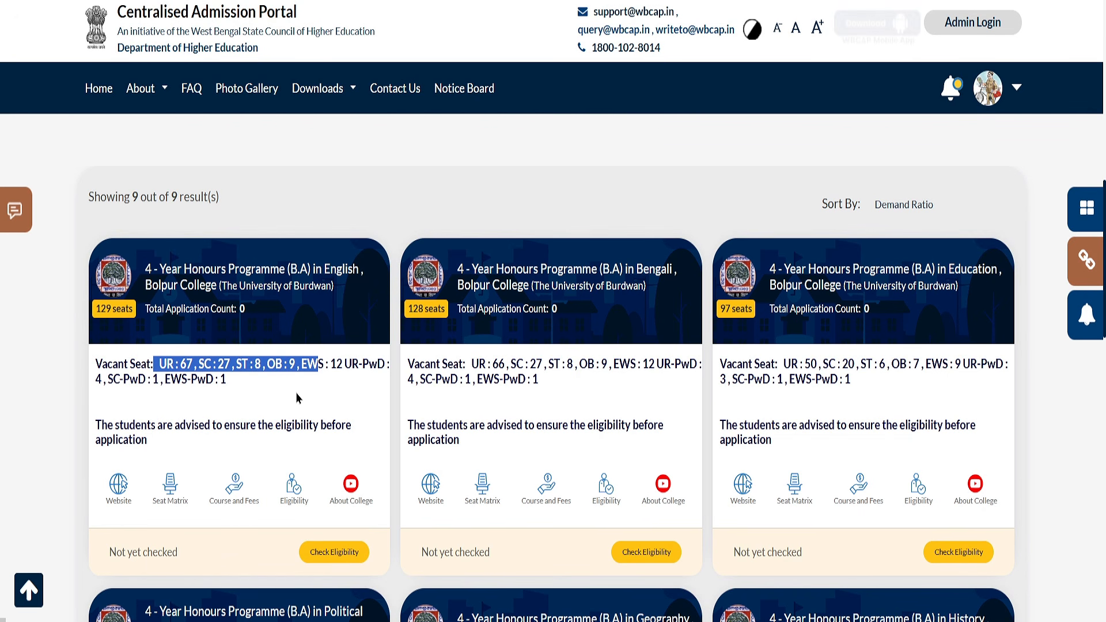
pyautogui.scroll(-1, 417, 324)
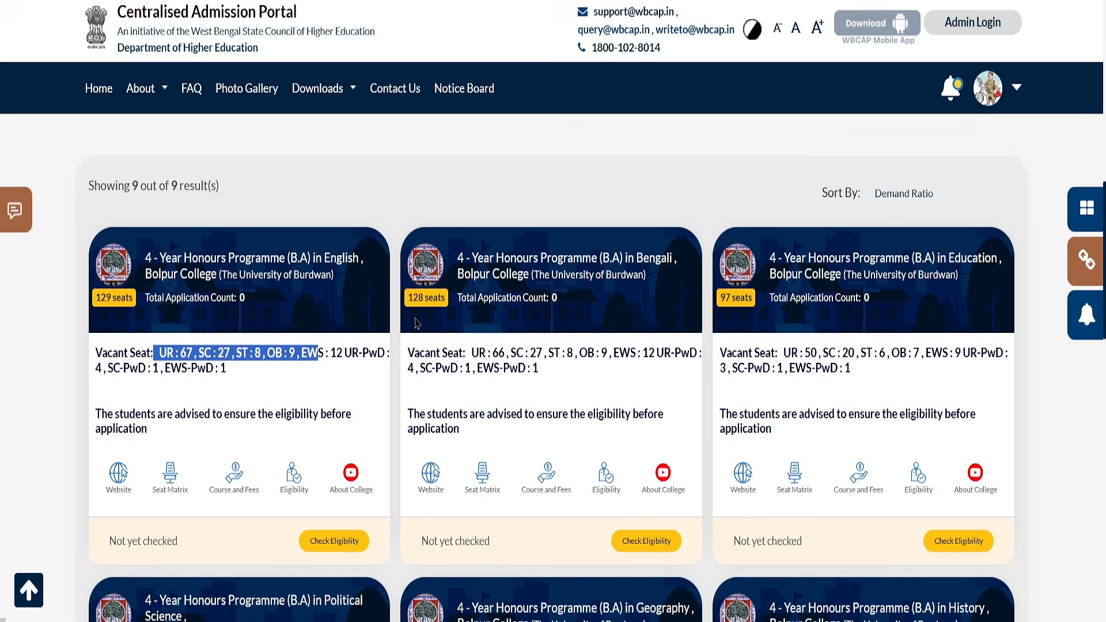
pyautogui.scroll(-1, 417, 323)
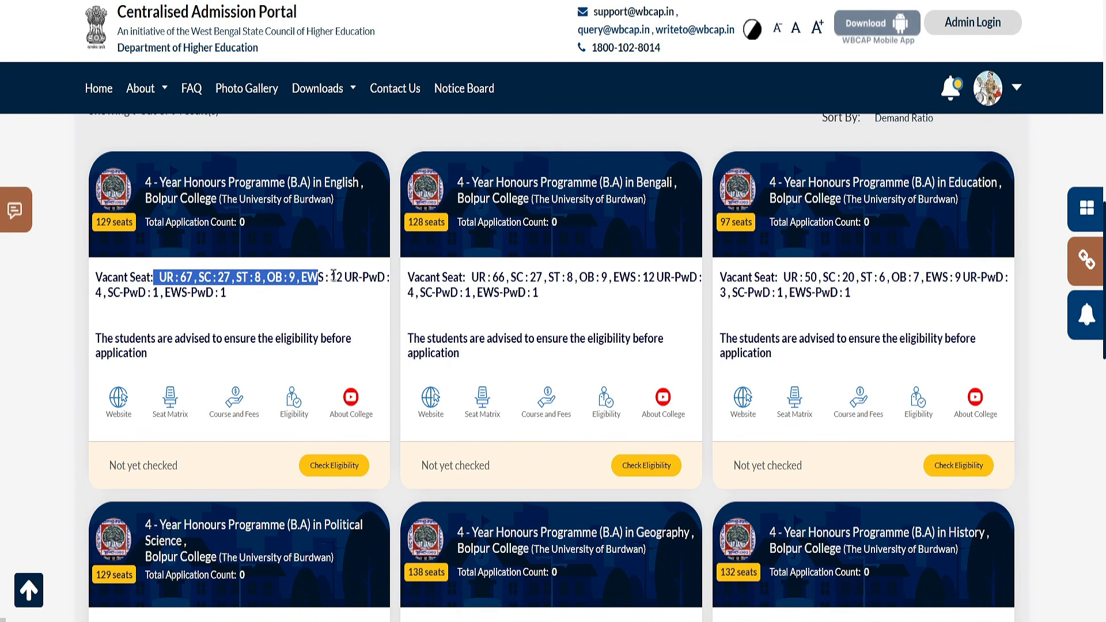
pyautogui.moveTo(279, 182); pyautogui.dragTo(369, 183)
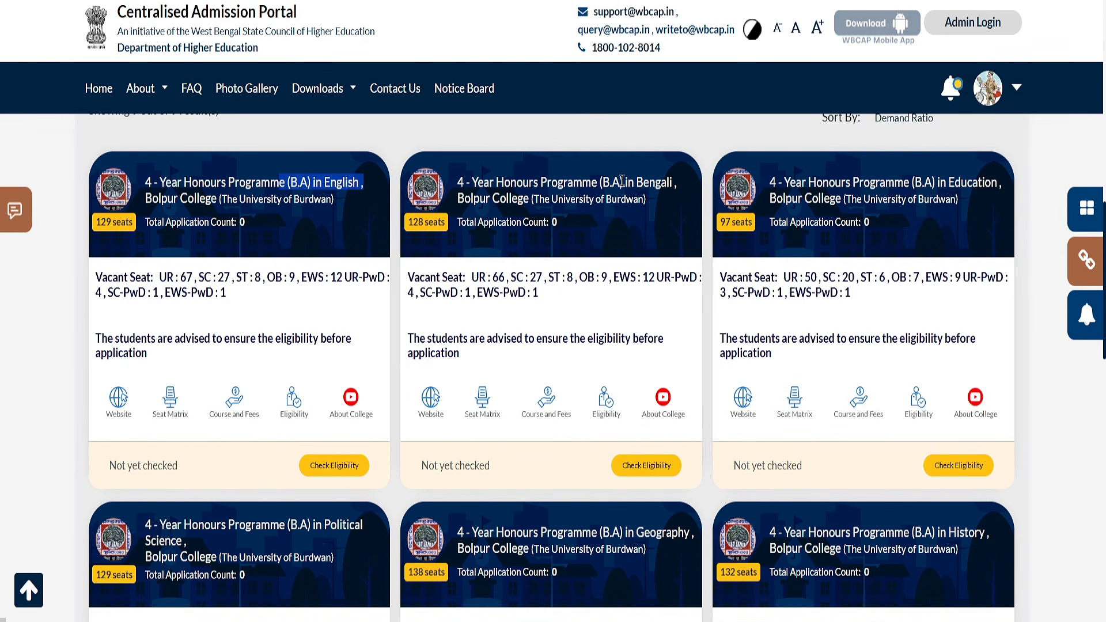
pyautogui.moveTo(623, 182); pyautogui.dragTo(738, 190)
pyautogui.moveTo(940, 182); pyautogui.dragTo(999, 184)
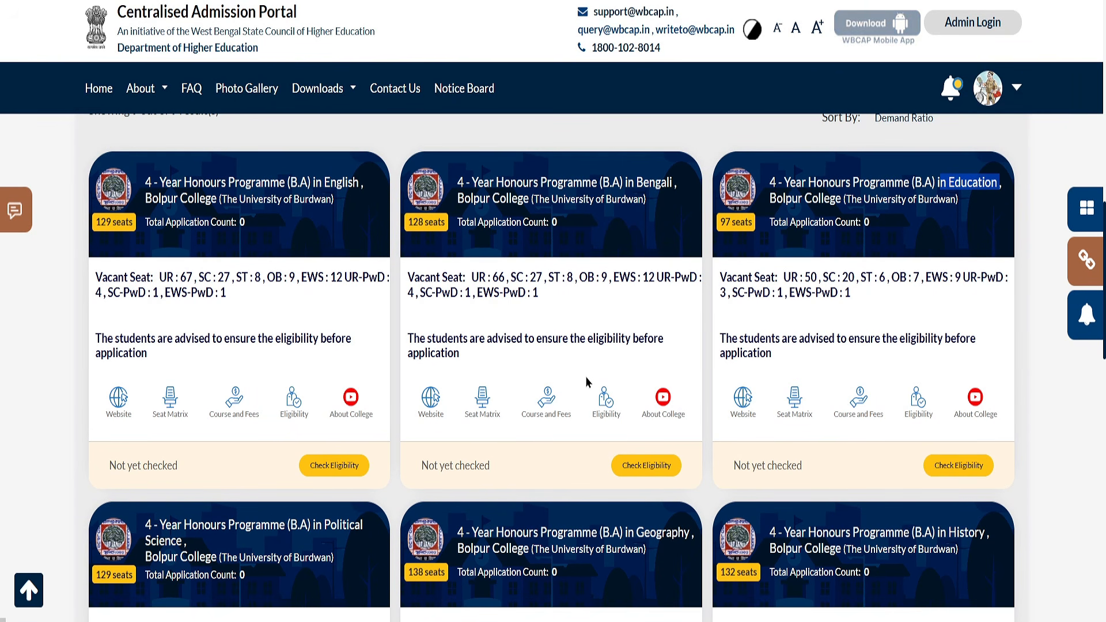
pyautogui.scroll(-5, 571, 403)
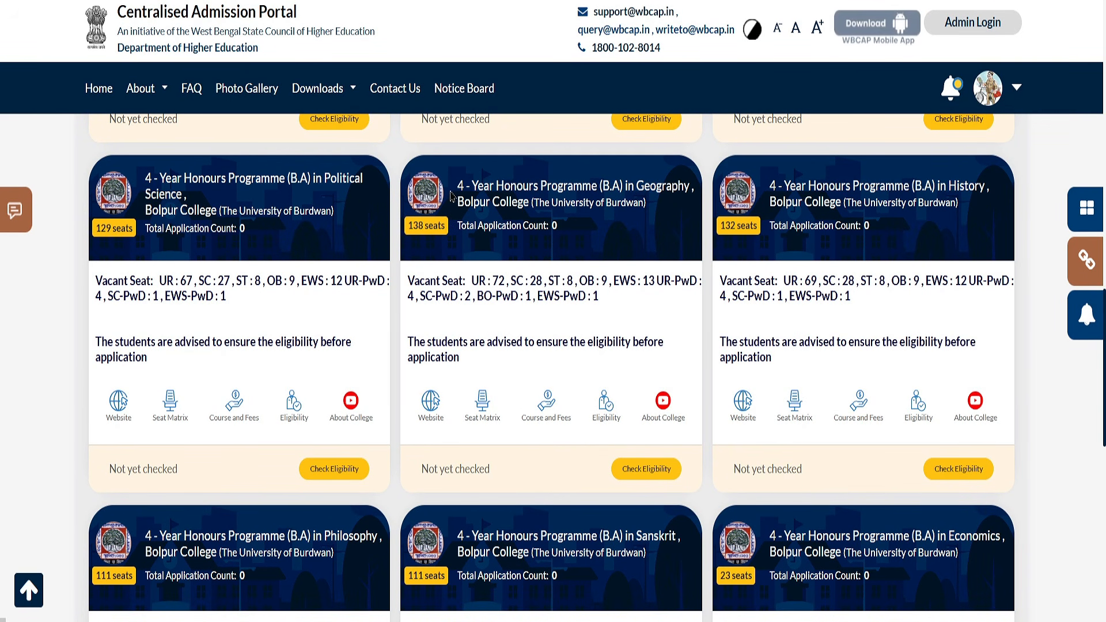
# Check eligibility for the Bolpur College B.A. honours programmes in Geography, History and Political Science
pyautogui.moveTo(452, 195); pyautogui.dragTo(696, 195)
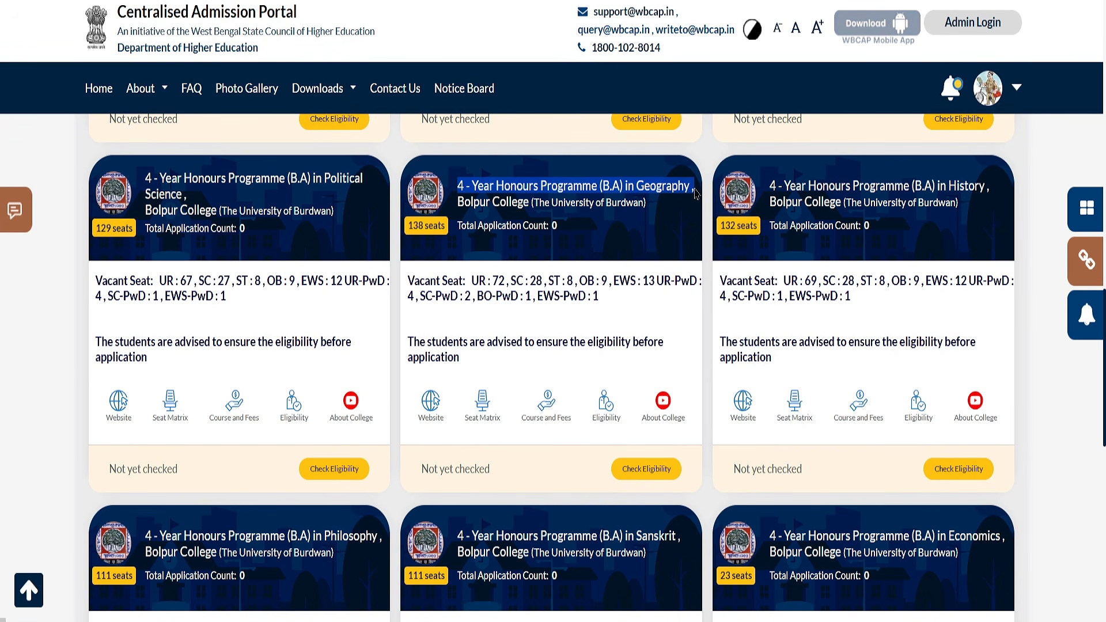
pyautogui.click(646, 470)
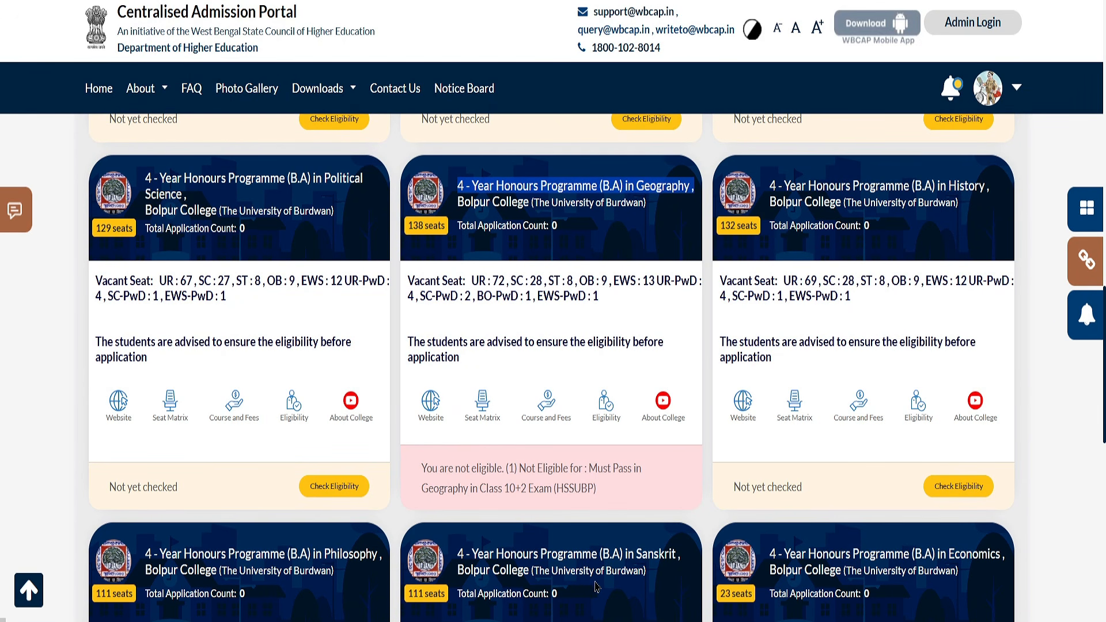
pyautogui.click(963, 488)
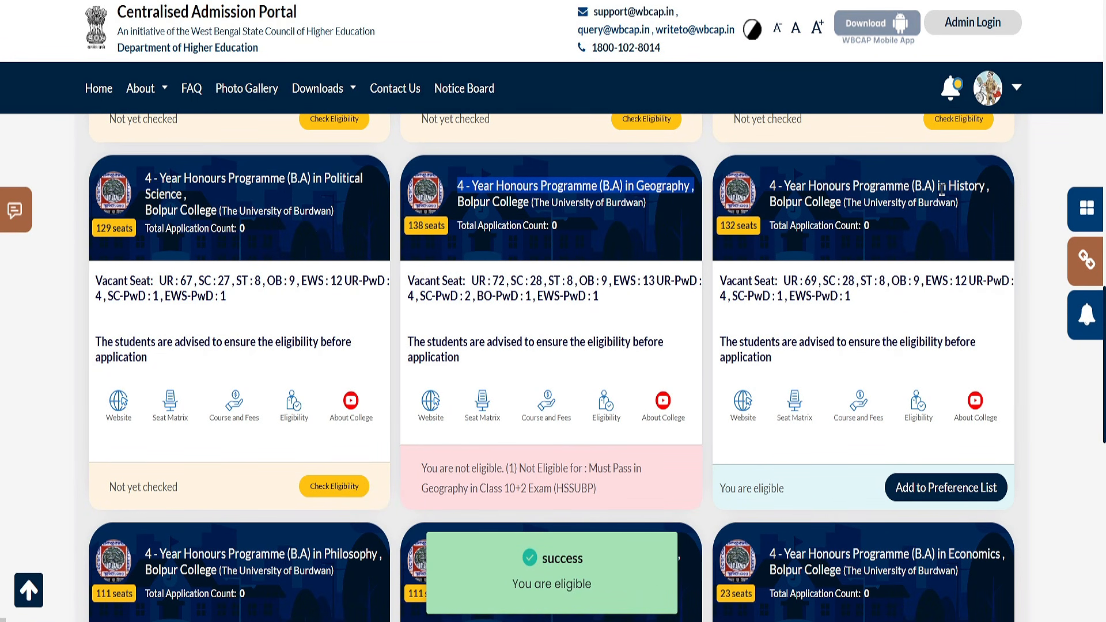
pyautogui.moveTo(939, 190); pyautogui.dragTo(990, 186)
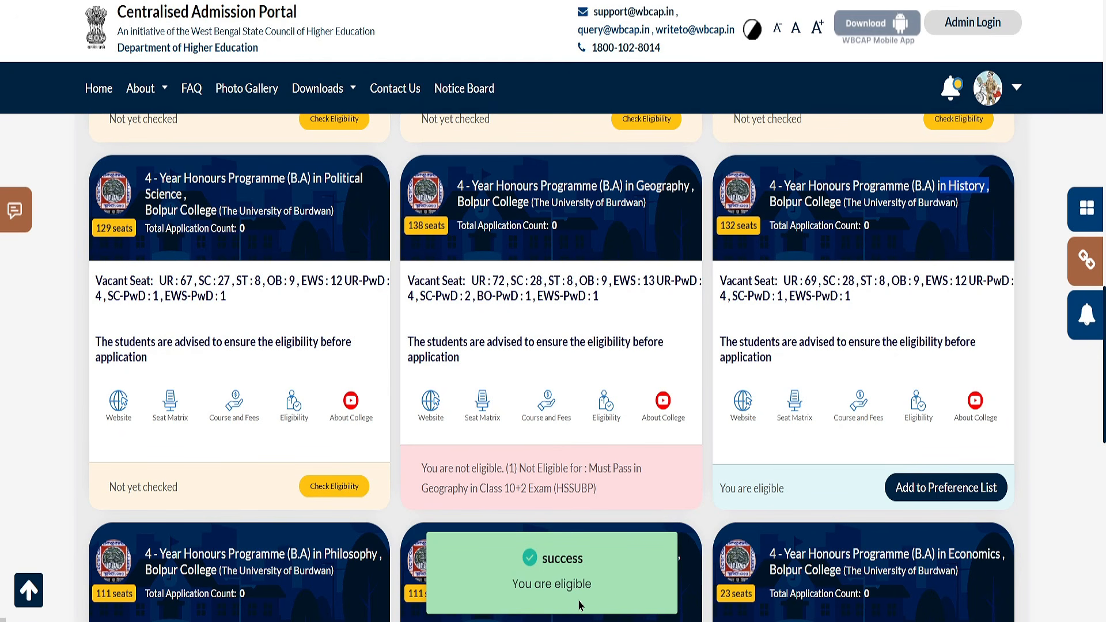
pyautogui.click(327, 487)
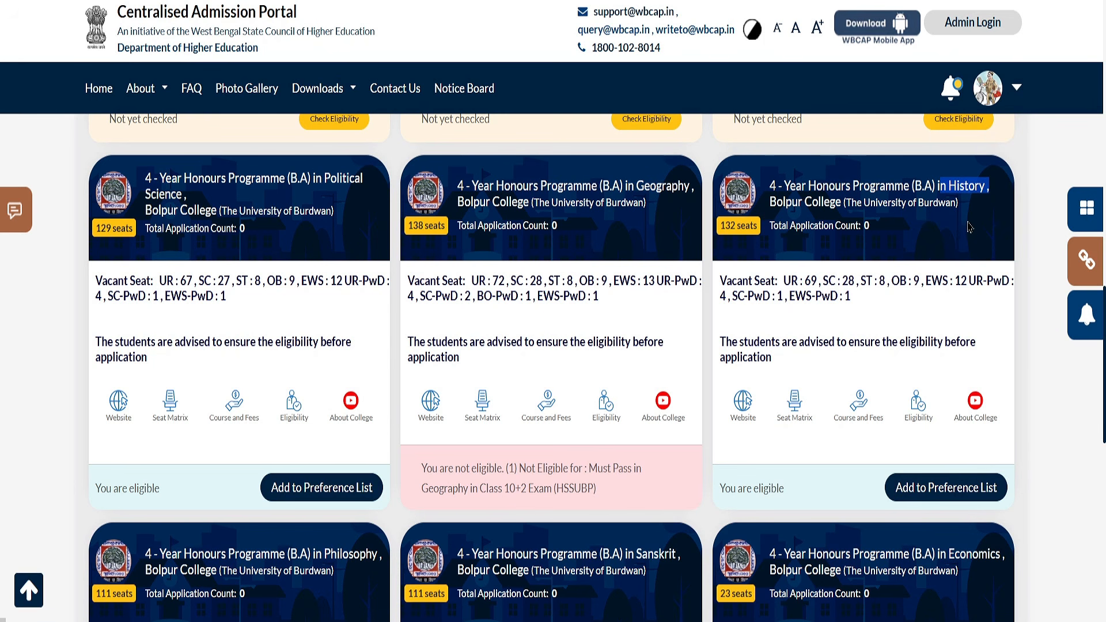
# Add the B.A. in History at Bolpur College with Philosophy as Minor I as preference 1, and continue searching
pyautogui.click(954, 498)
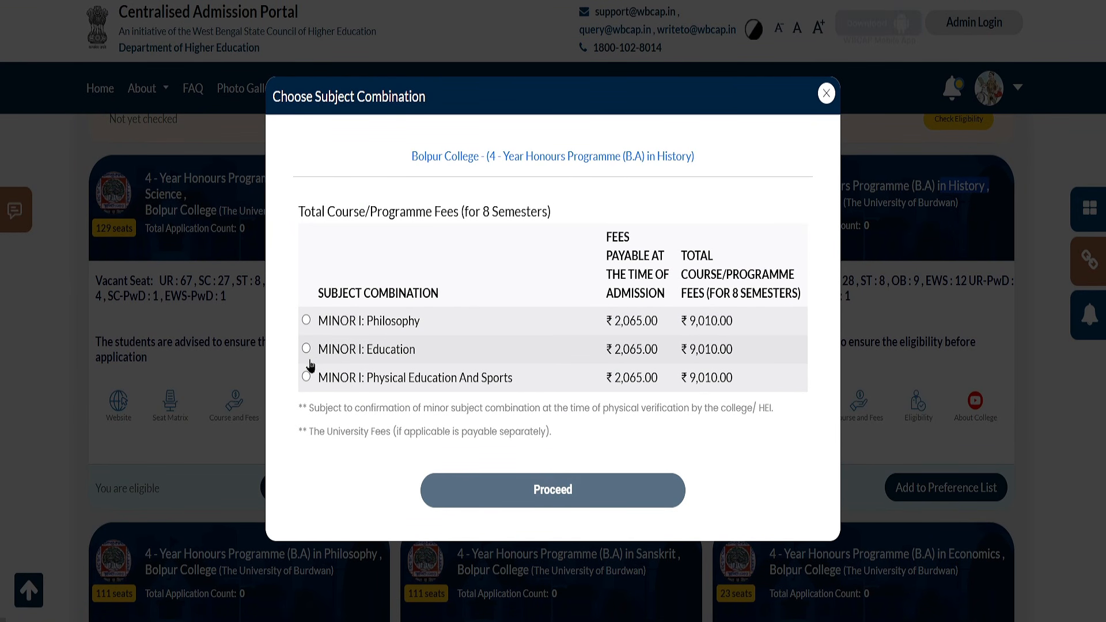
pyautogui.click(306, 320)
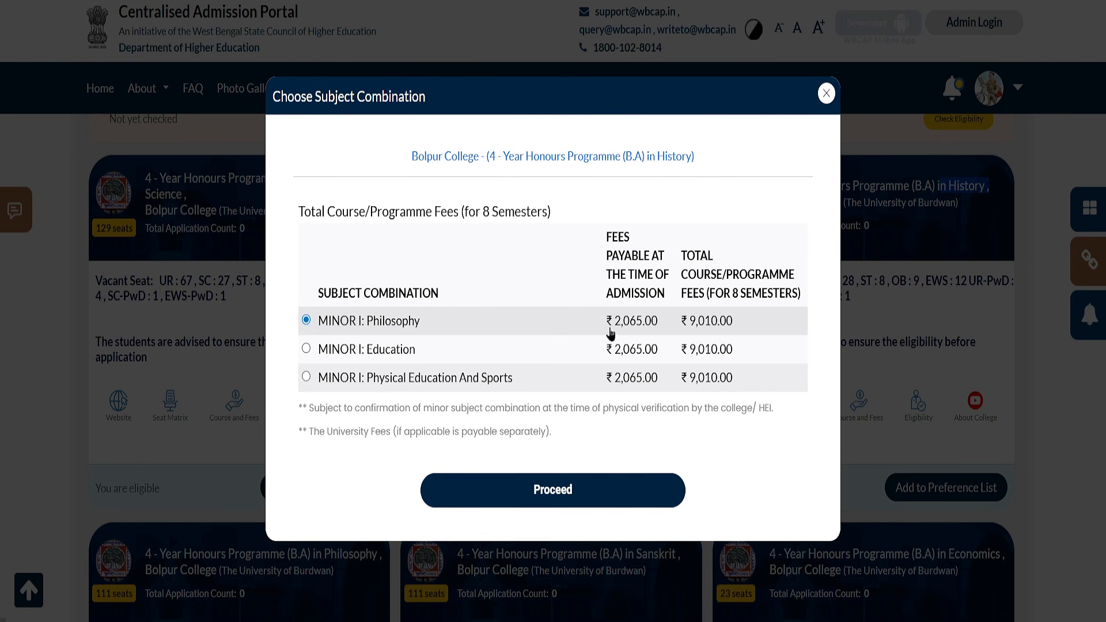
pyautogui.moveTo(606, 325); pyautogui.dragTo(658, 328)
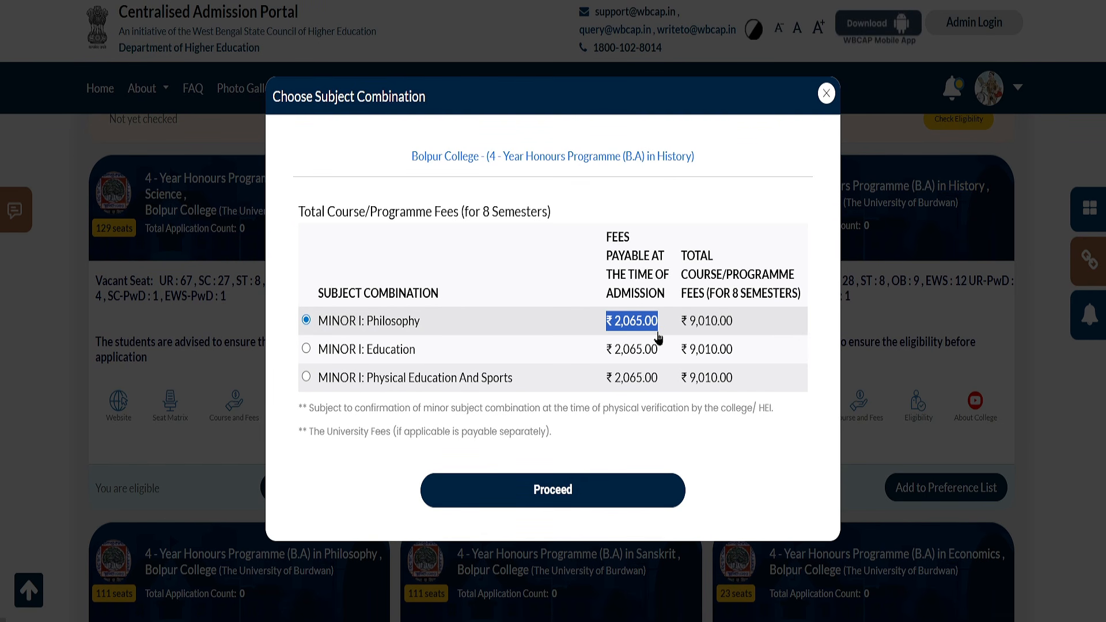
pyautogui.click(602, 496)
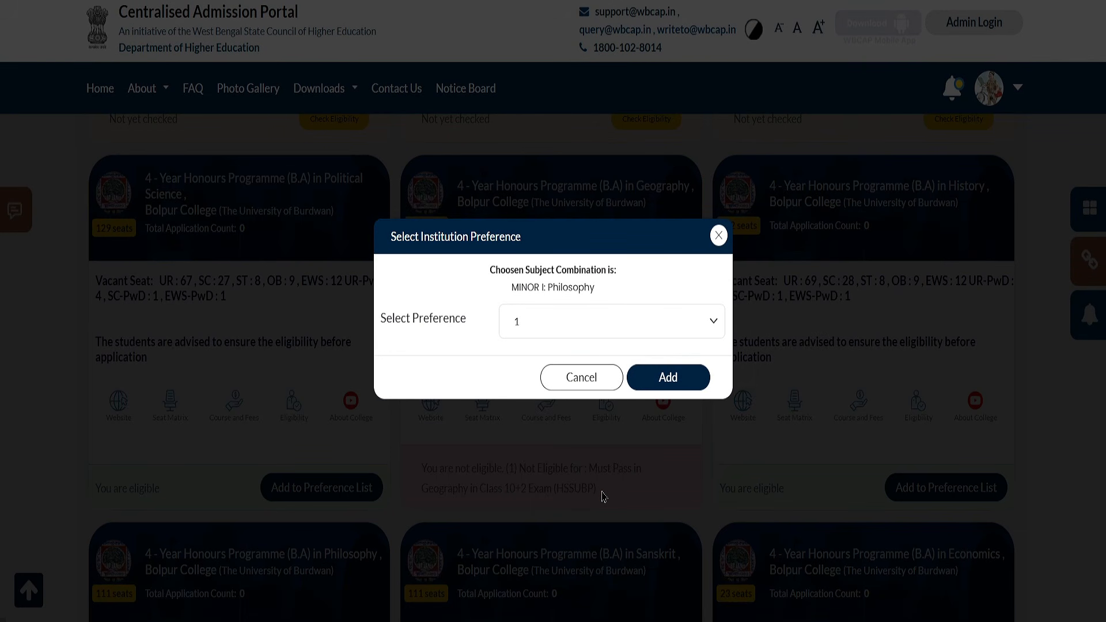
pyautogui.click(550, 326)
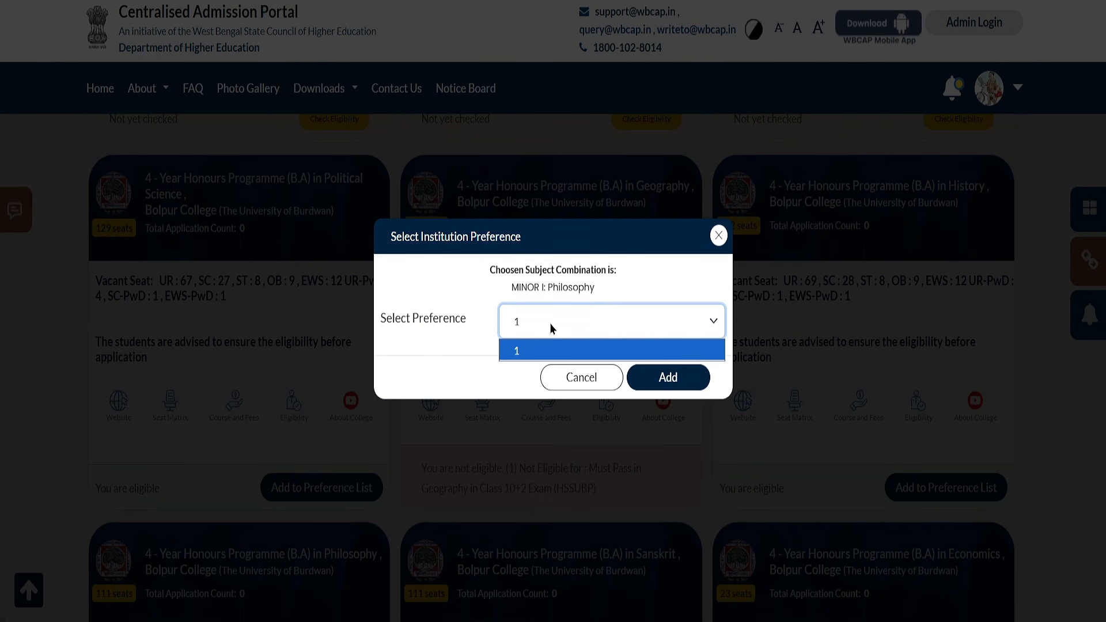
pyautogui.click(549, 327)
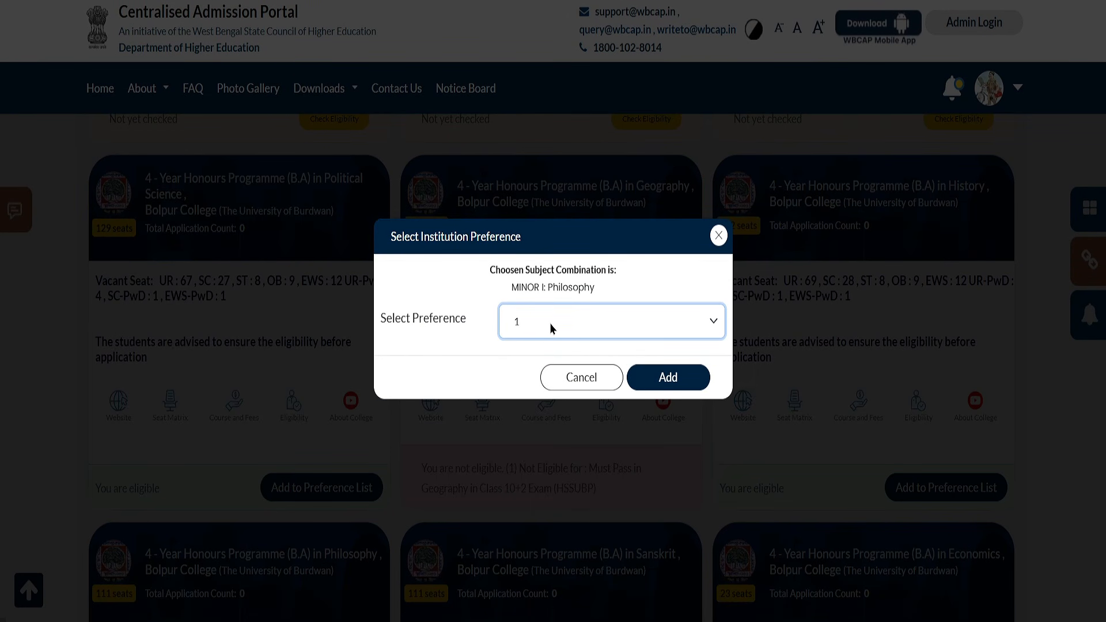
pyautogui.click(666, 378)
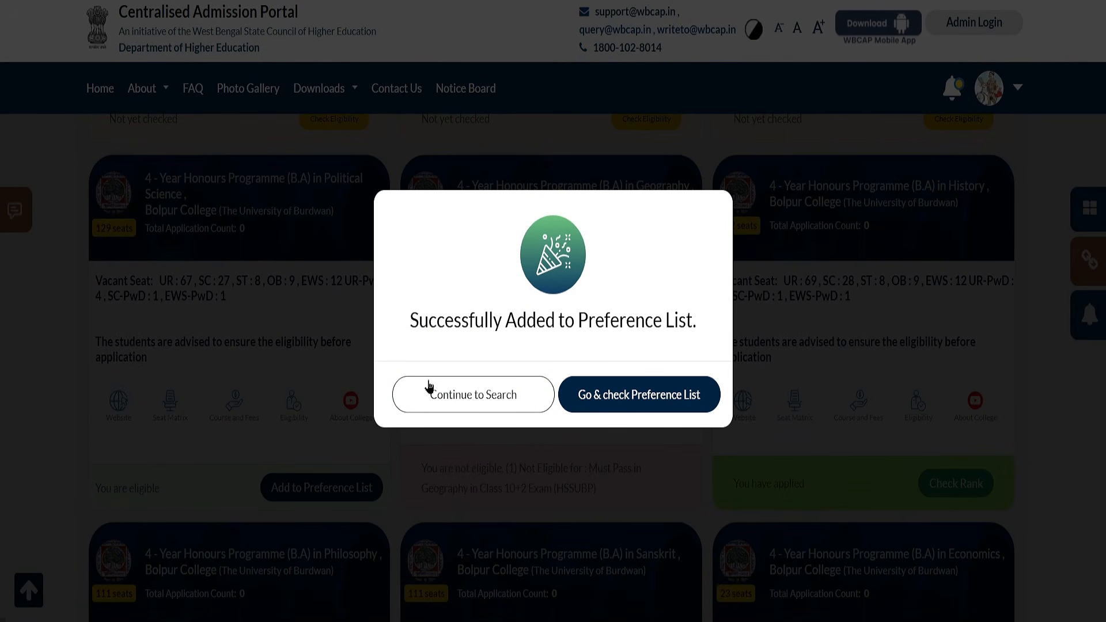
pyautogui.click(477, 400)
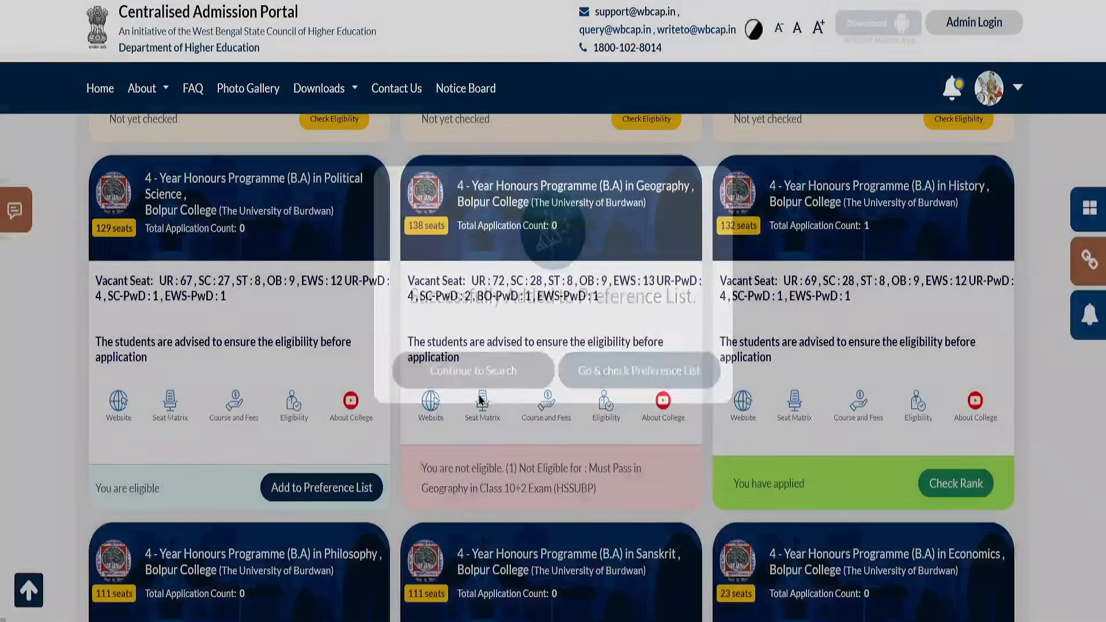
# Add the B.A. in Political Science at Bolpur College with Philosophy as Minor I as preference 2, and continue searching
pyautogui.scroll(-3, 484, 434)
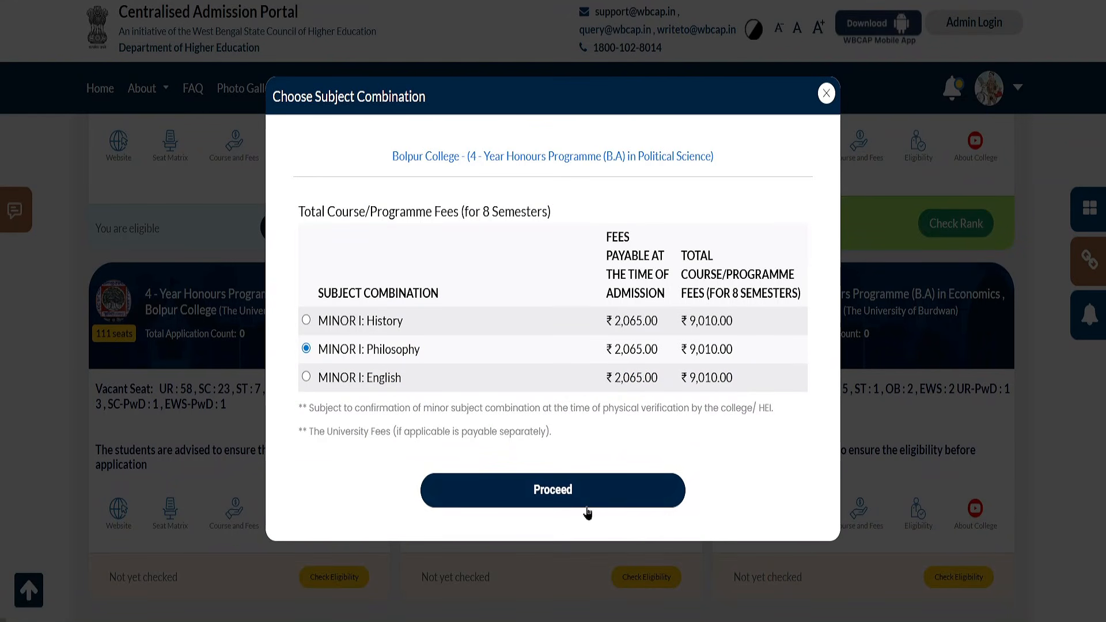
pyautogui.click(587, 507)
pyautogui.click(648, 385)
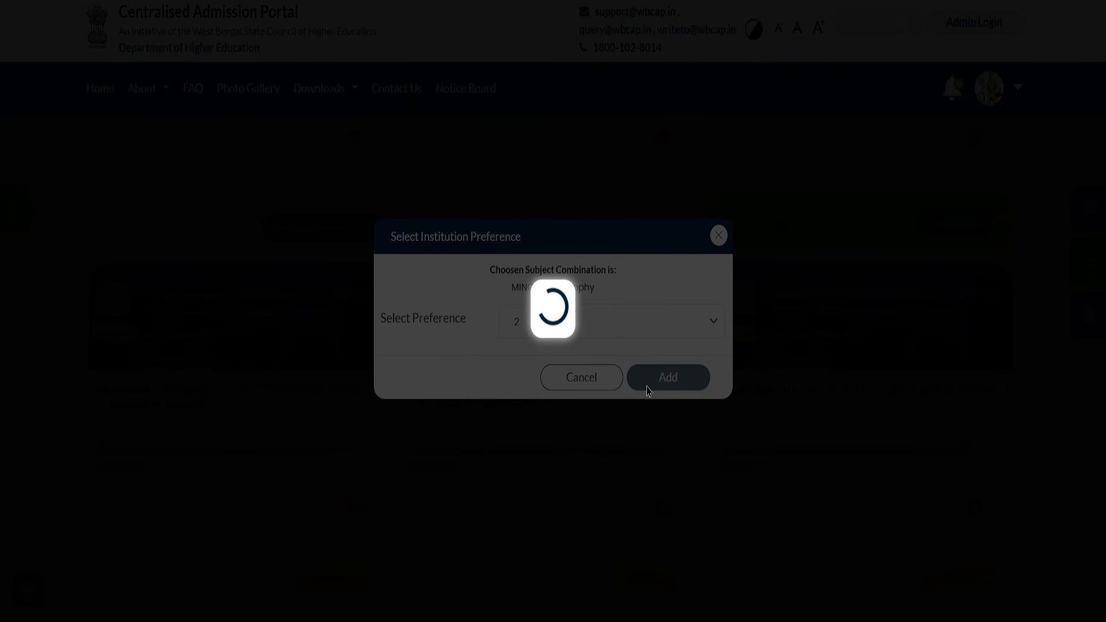
pyautogui.click(476, 395)
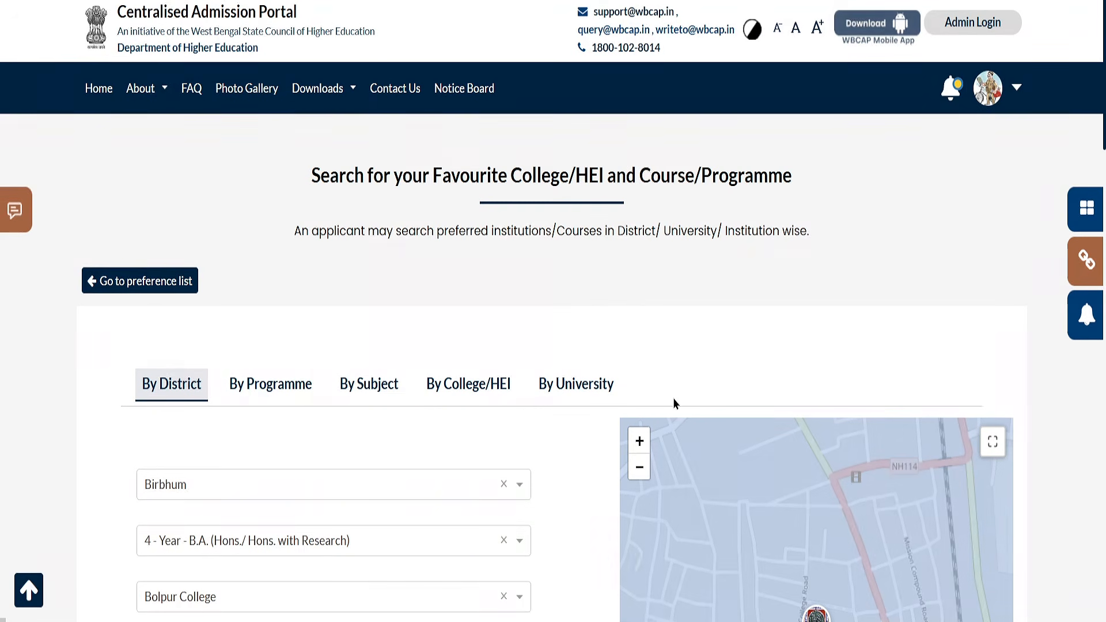
# Open the student dashboard and review the college, programme and order of each entry under My Preferences
pyautogui.scroll(4, 680, 442)
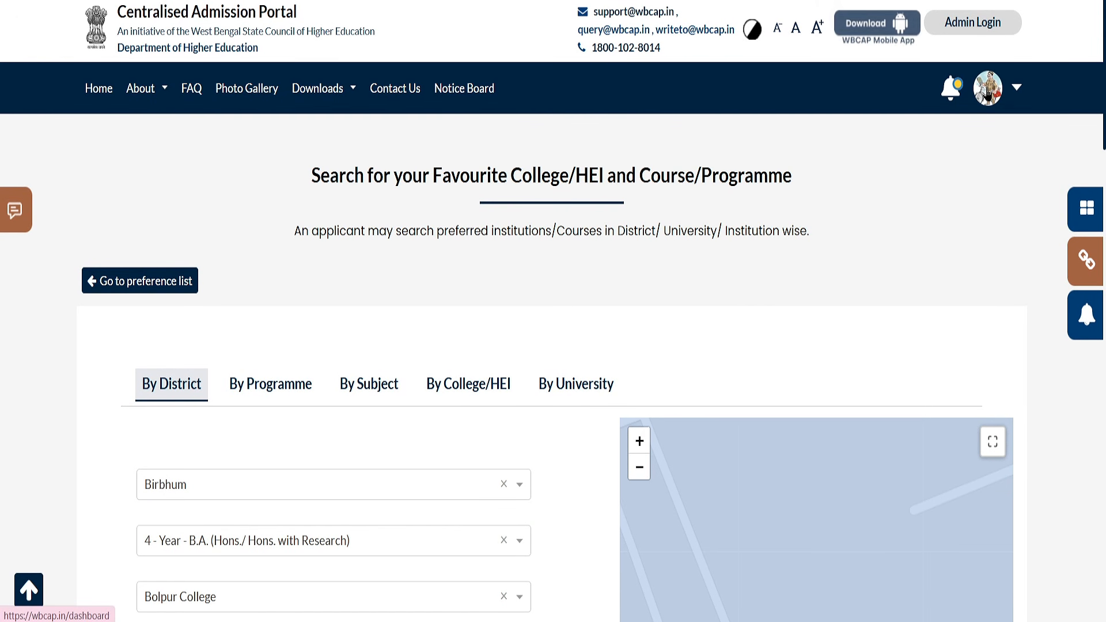
pyautogui.click(993, 91)
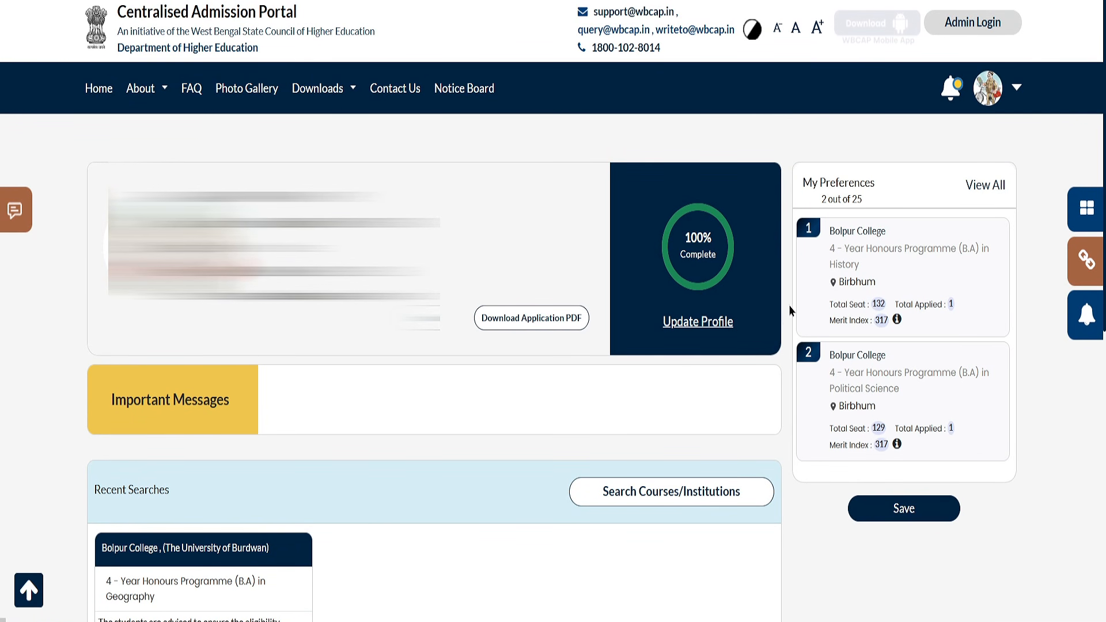
pyautogui.moveTo(804, 182); pyautogui.dragTo(887, 185)
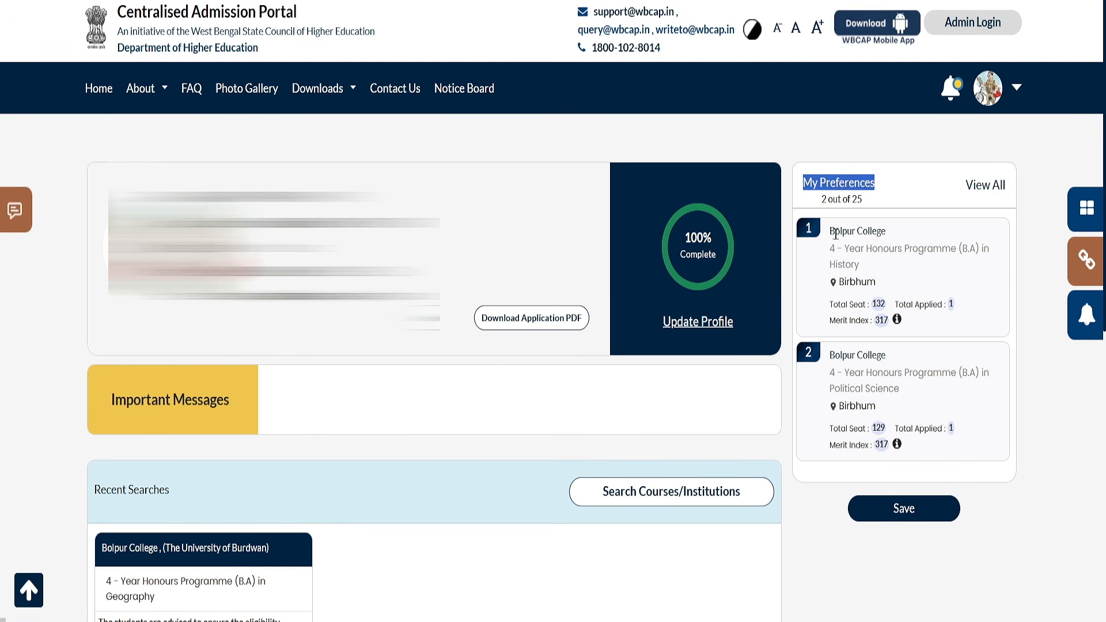
pyautogui.moveTo(831, 230); pyautogui.dragTo(896, 235)
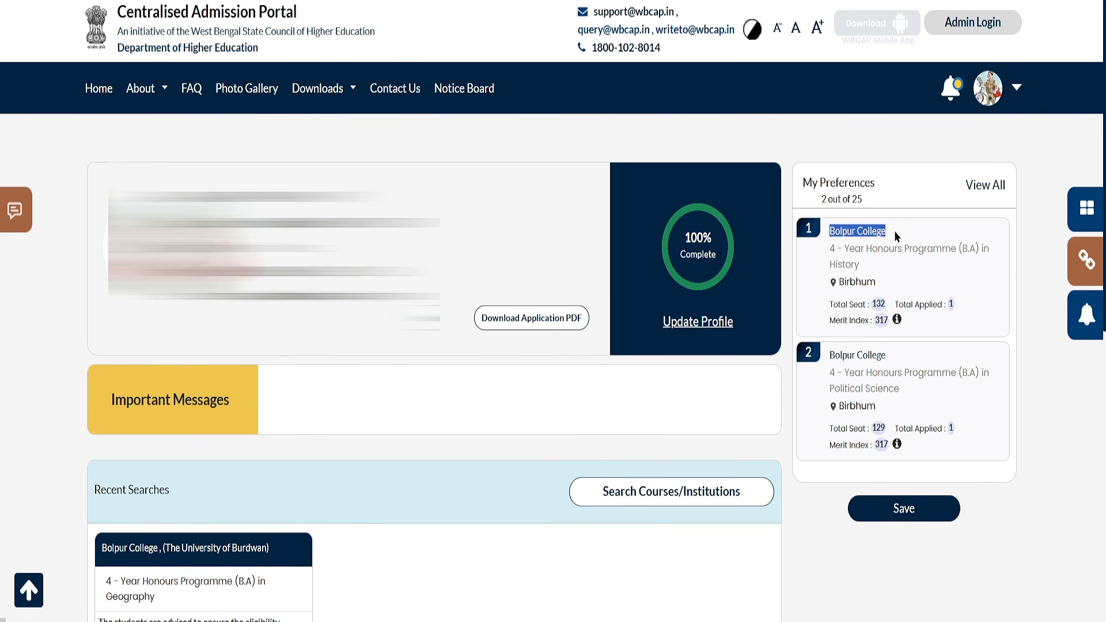
pyautogui.click(835, 281)
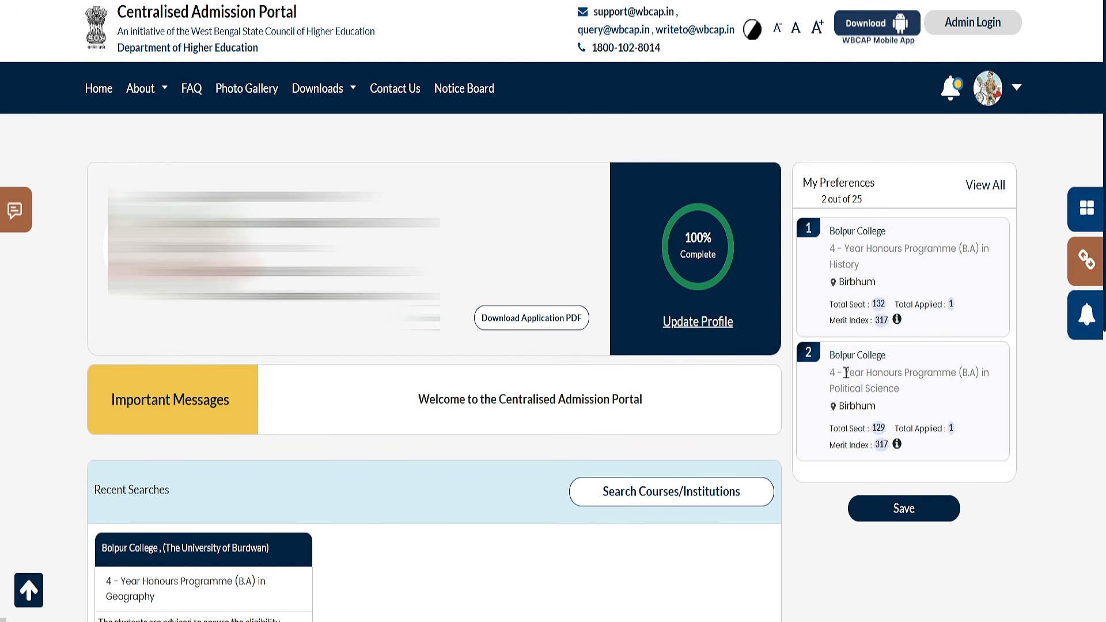
pyautogui.moveTo(849, 372); pyautogui.dragTo(971, 373)
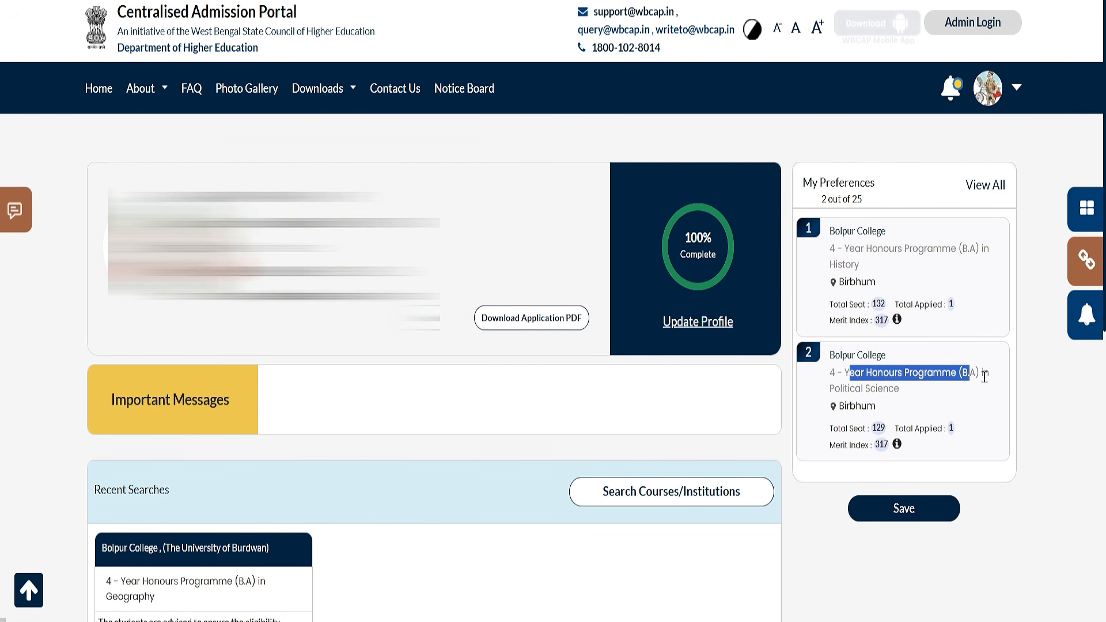
pyautogui.click(952, 311)
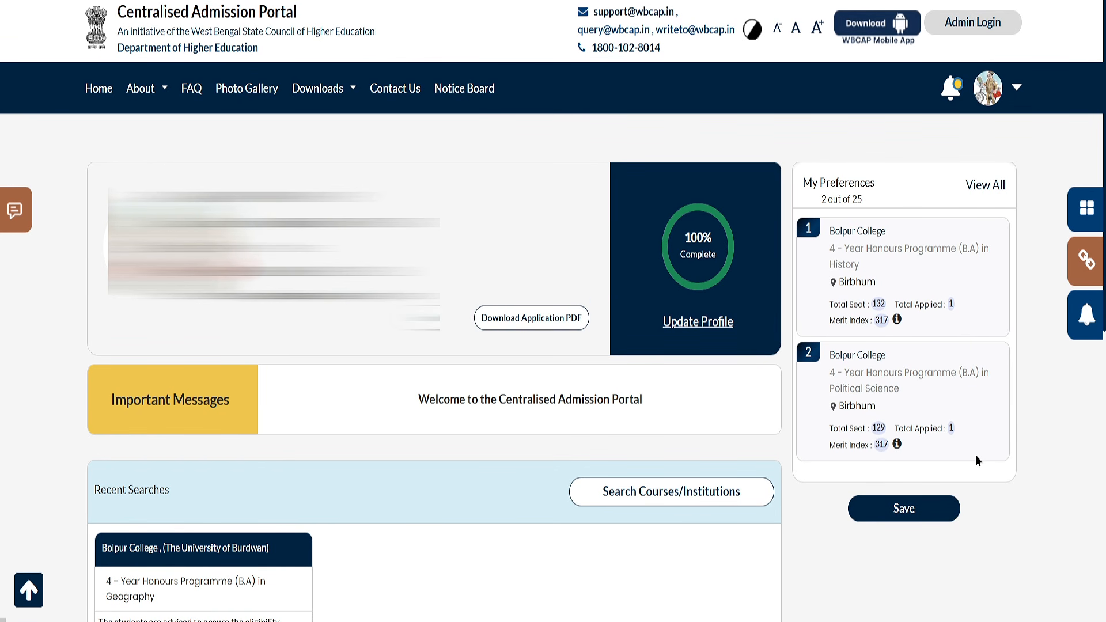
pyautogui.moveTo(821, 354); pyautogui.dragTo(896, 354)
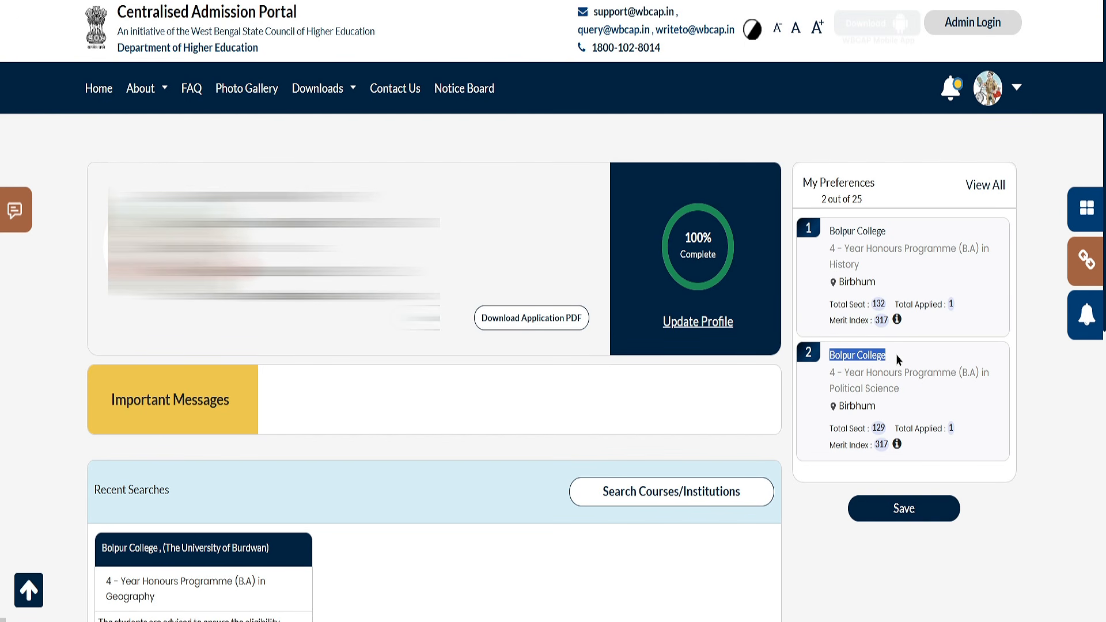
pyautogui.click(922, 372)
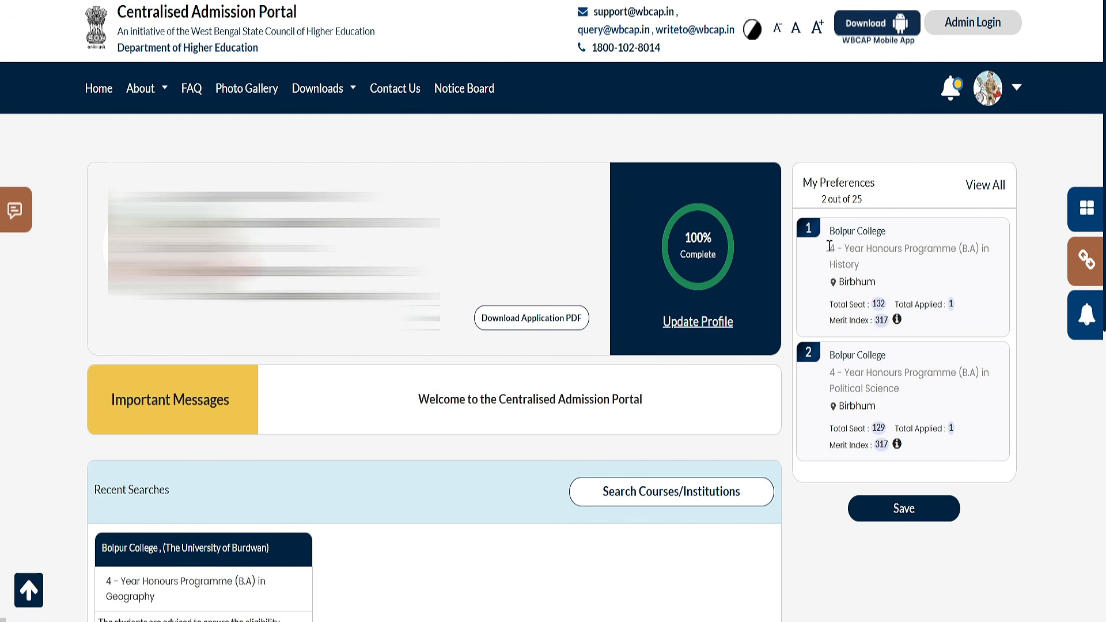
pyautogui.moveTo(830, 231); pyautogui.dragTo(897, 223)
pyautogui.moveTo(830, 264); pyautogui.dragTo(890, 266)
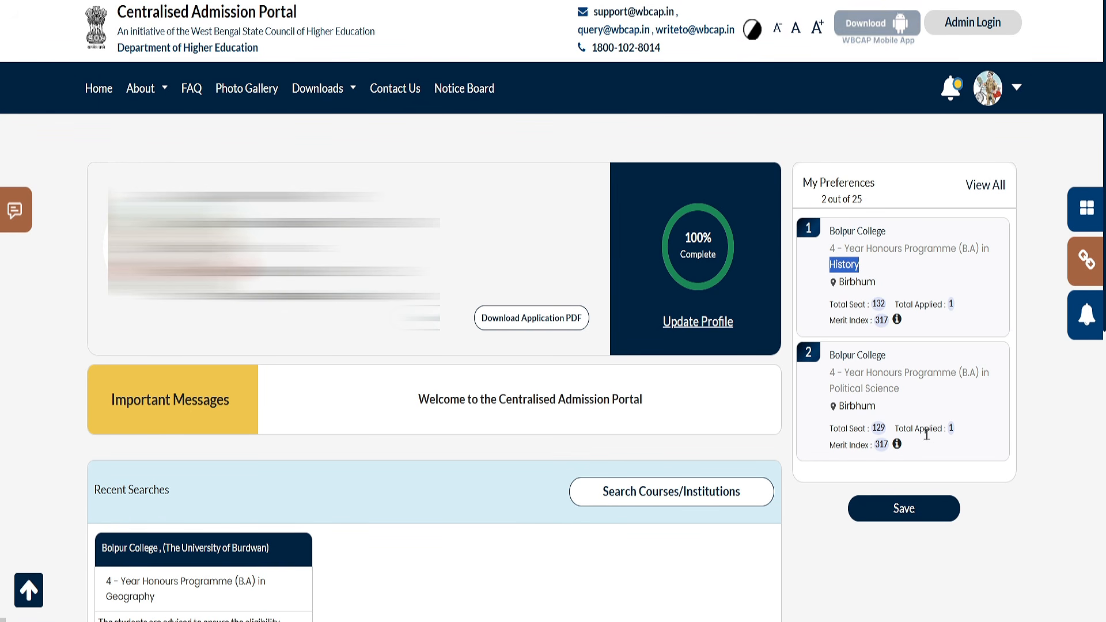
# Compare the Bolpur College History and Political Science preferences on the dashboard, checking programme type and college name
pyautogui.moveTo(817, 388); pyautogui.dragTo(905, 391)
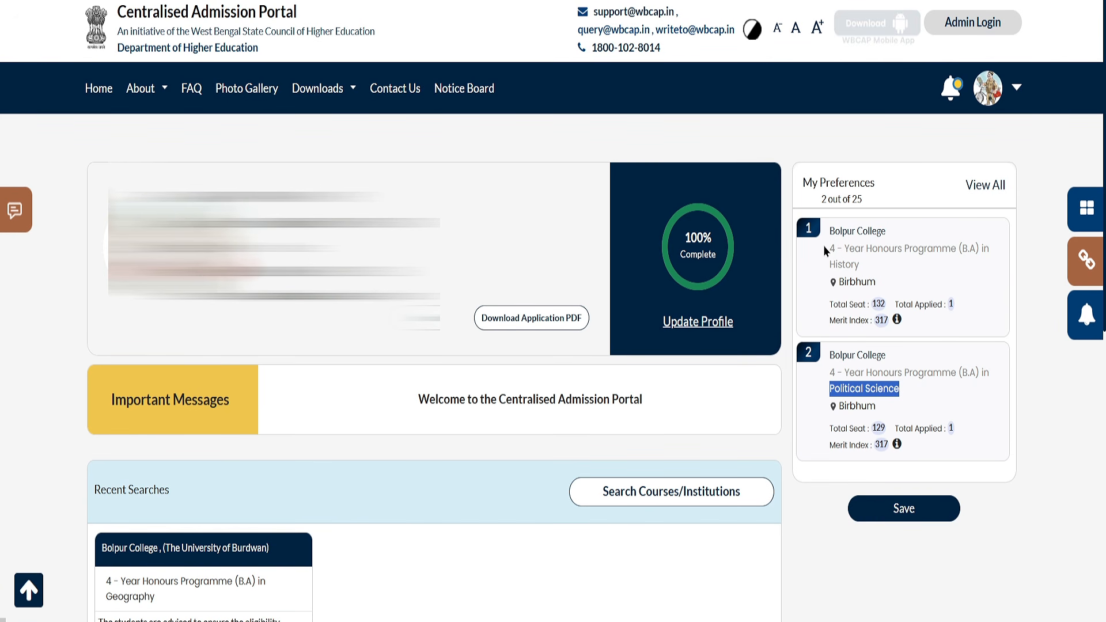
pyautogui.moveTo(829, 248); pyautogui.dragTo(999, 244)
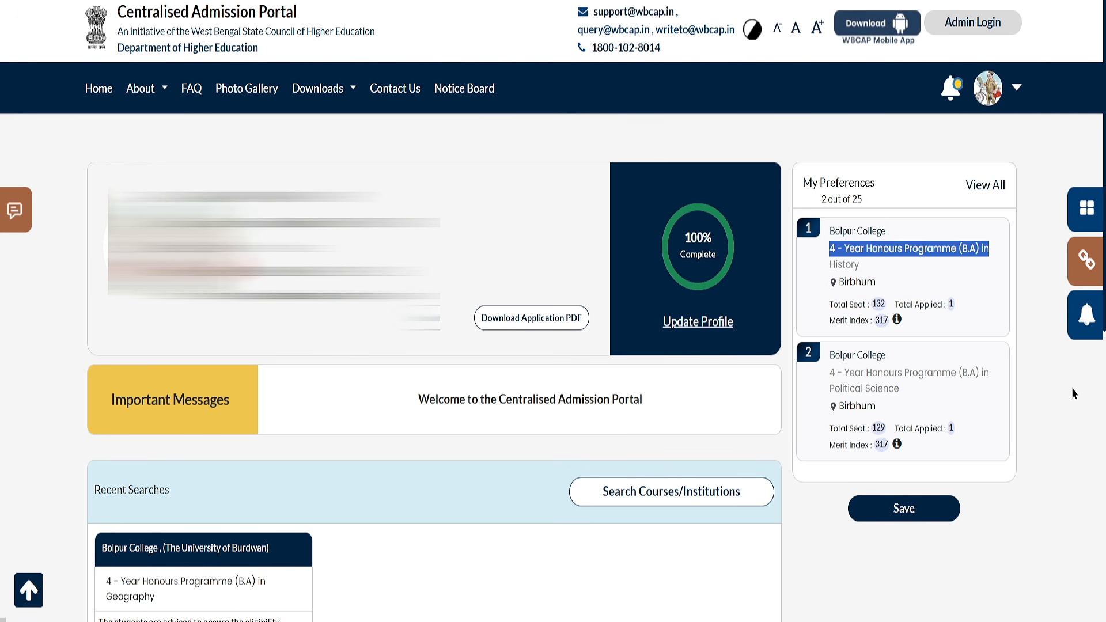
pyautogui.click(893, 230)
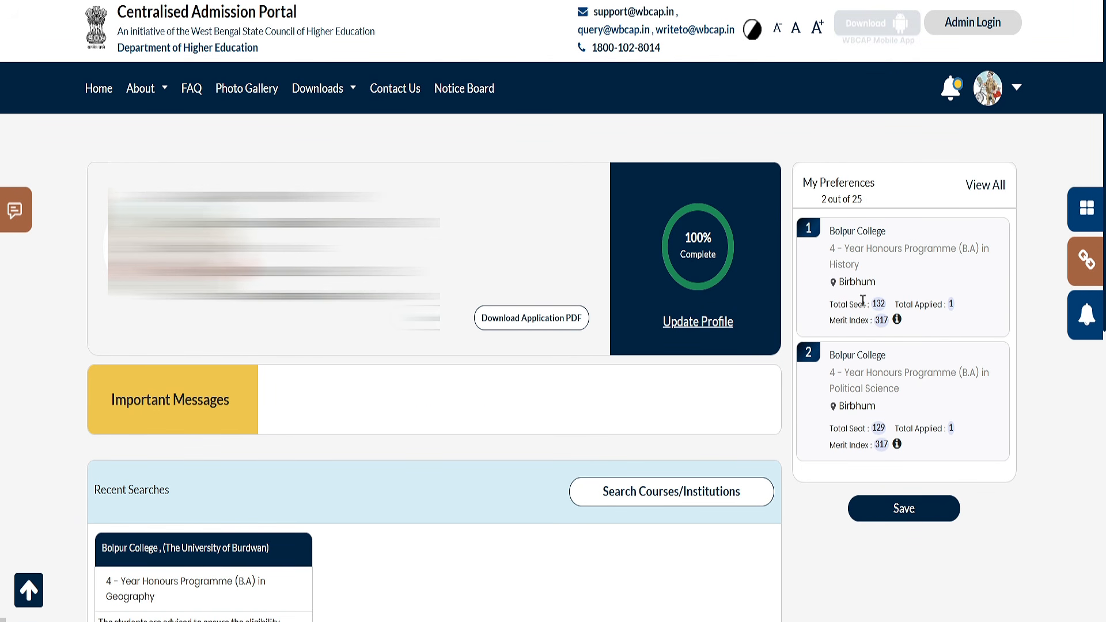
pyautogui.moveTo(829, 233); pyautogui.dragTo(888, 233)
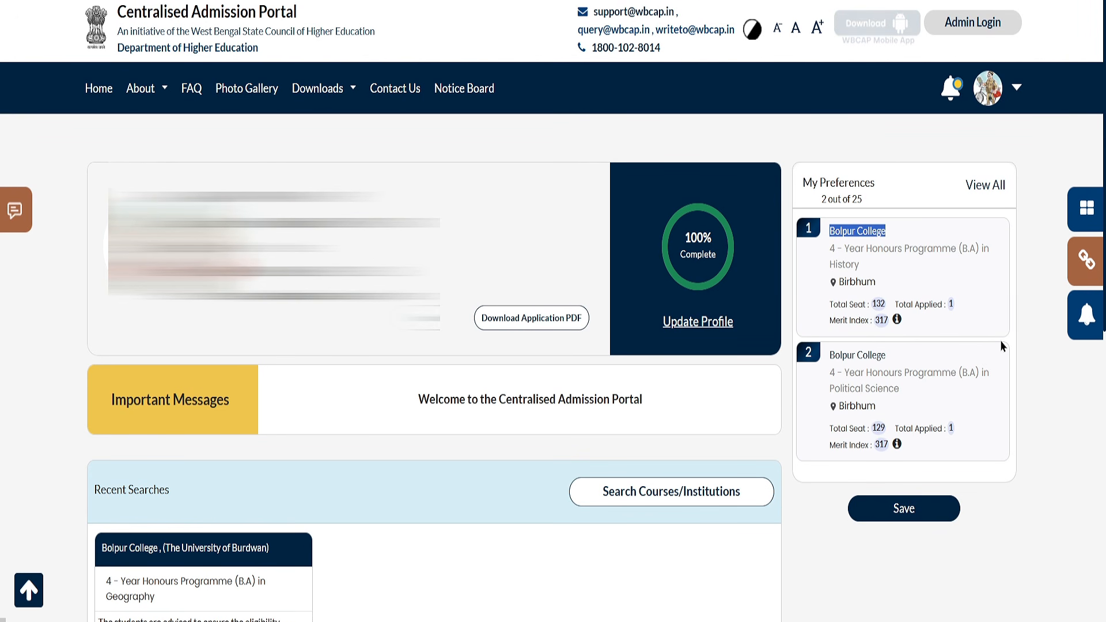
pyautogui.click(856, 258)
pyautogui.moveTo(836, 233); pyautogui.dragTo(906, 234)
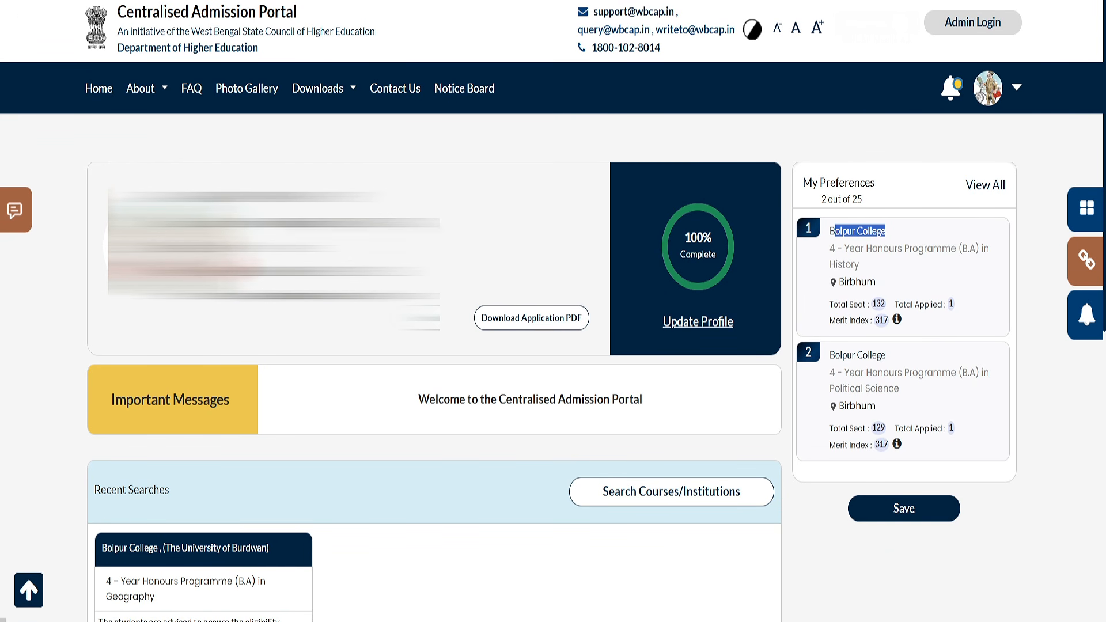
# Download the student's application form as a PDF and open the downloaded file
pyautogui.click(554, 320)
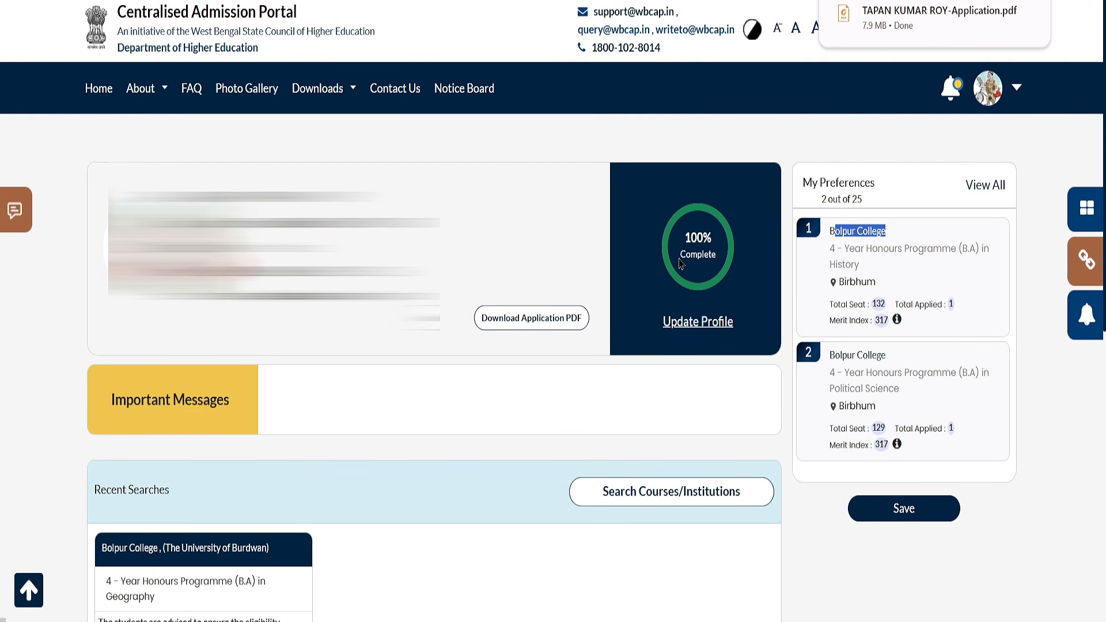
pyautogui.click(900, 30)
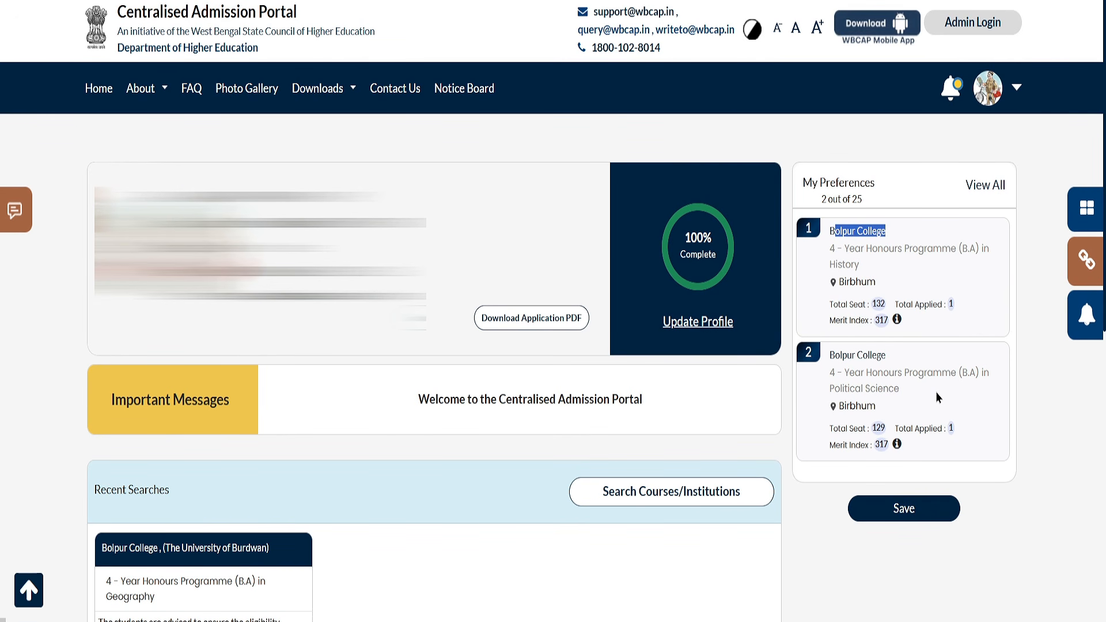
# Open the full preference list and review the status, minor subject and fees of the applied courses
pyautogui.click(1000, 187)
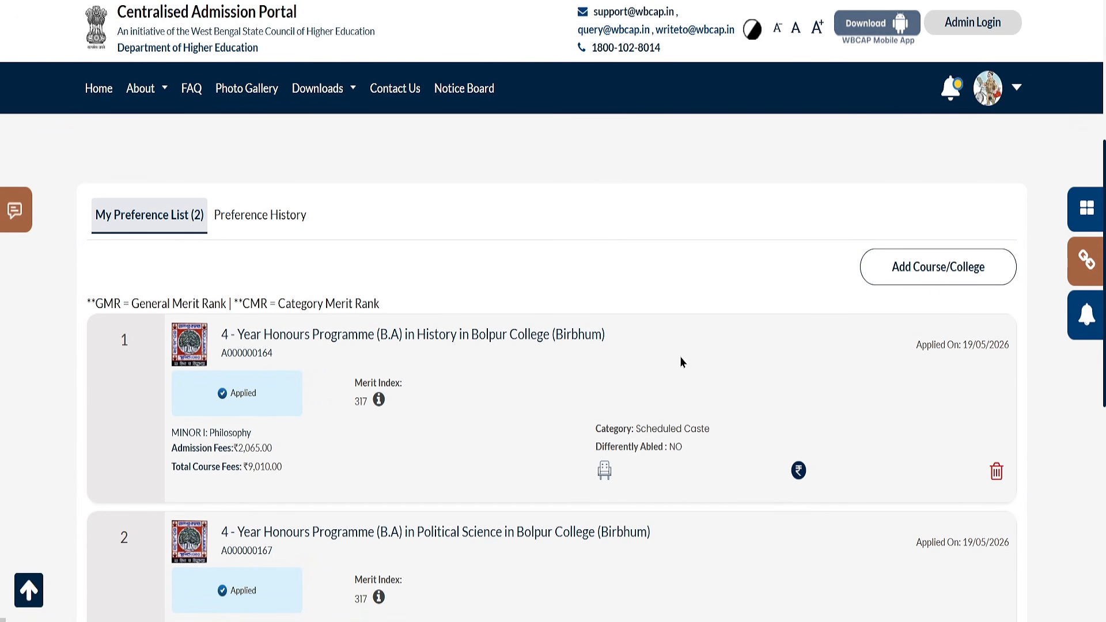
pyautogui.scroll(-3, 680, 356)
pyautogui.scroll(2, 763, 344)
pyautogui.scroll(3, 800, 413)
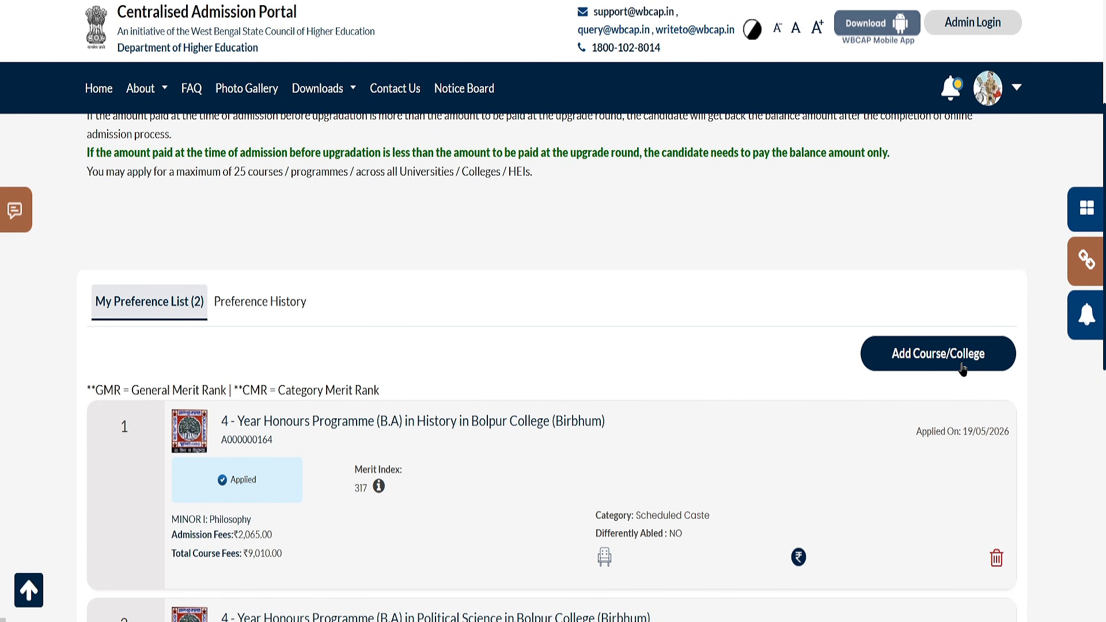
pyautogui.scroll(4, 963, 356)
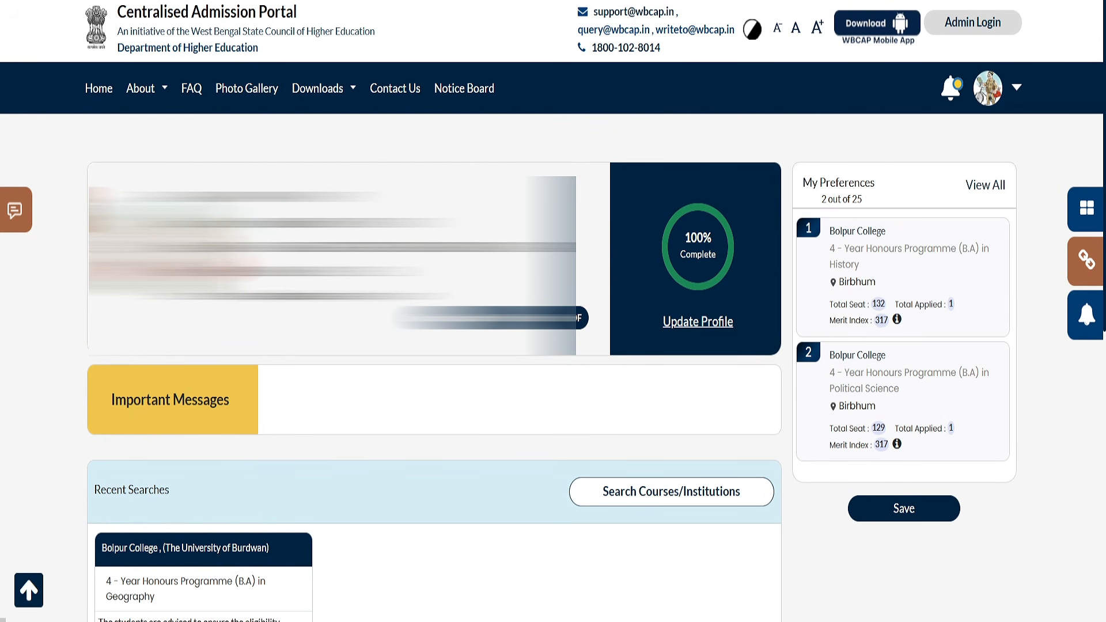
# Open the student's profile and display its account editing options
pyautogui.click(1017, 87)
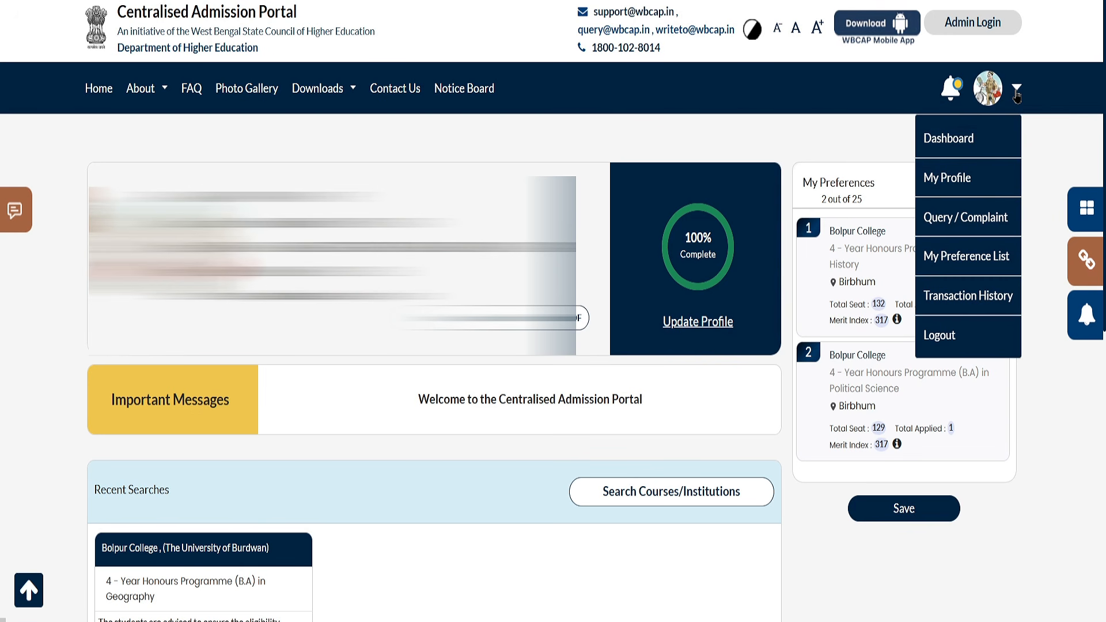
pyautogui.click(948, 183)
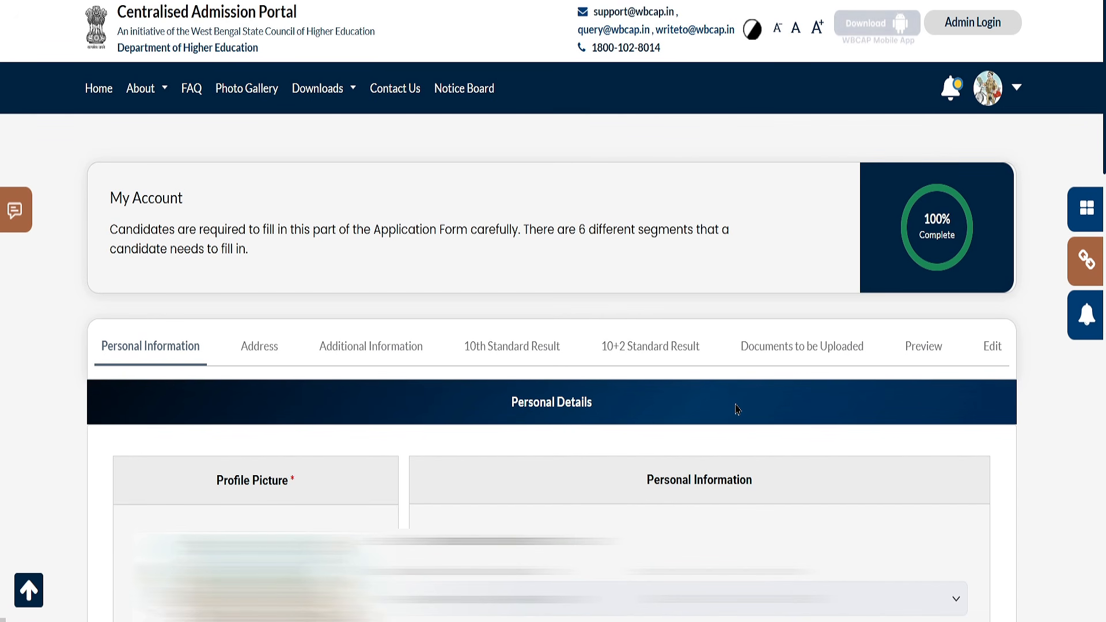
pyautogui.click(990, 352)
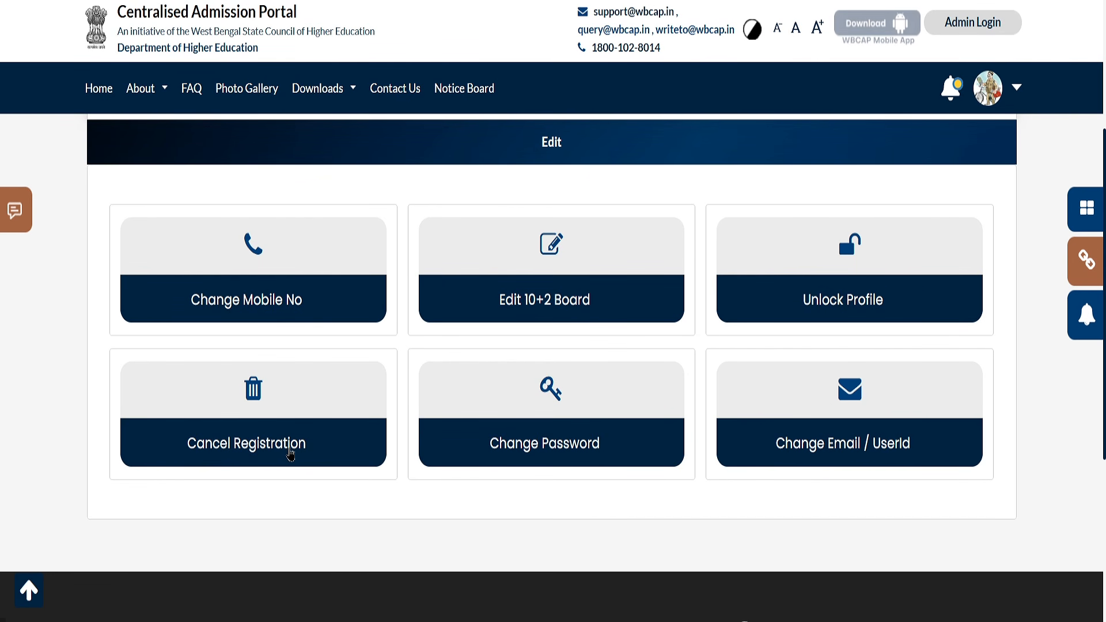
# Fill in the registration cancellation form with the wrongly entered Registration No / Unique No / Roll No / 10+2 Board reason and CONFIRM, and close it without submitting
pyautogui.click(309, 452)
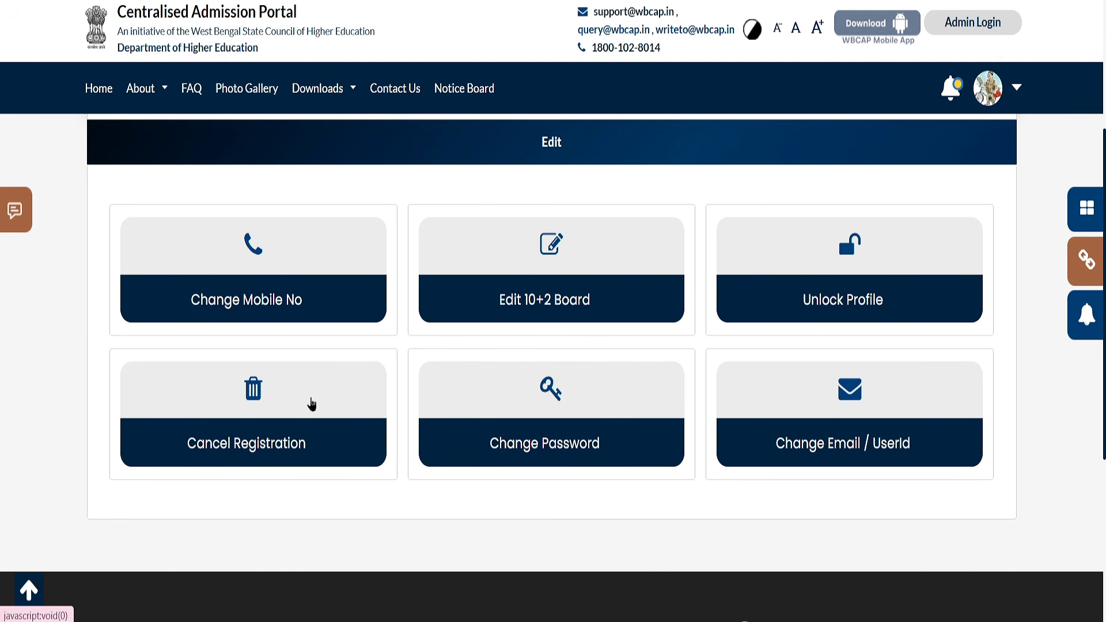
pyautogui.click(276, 442)
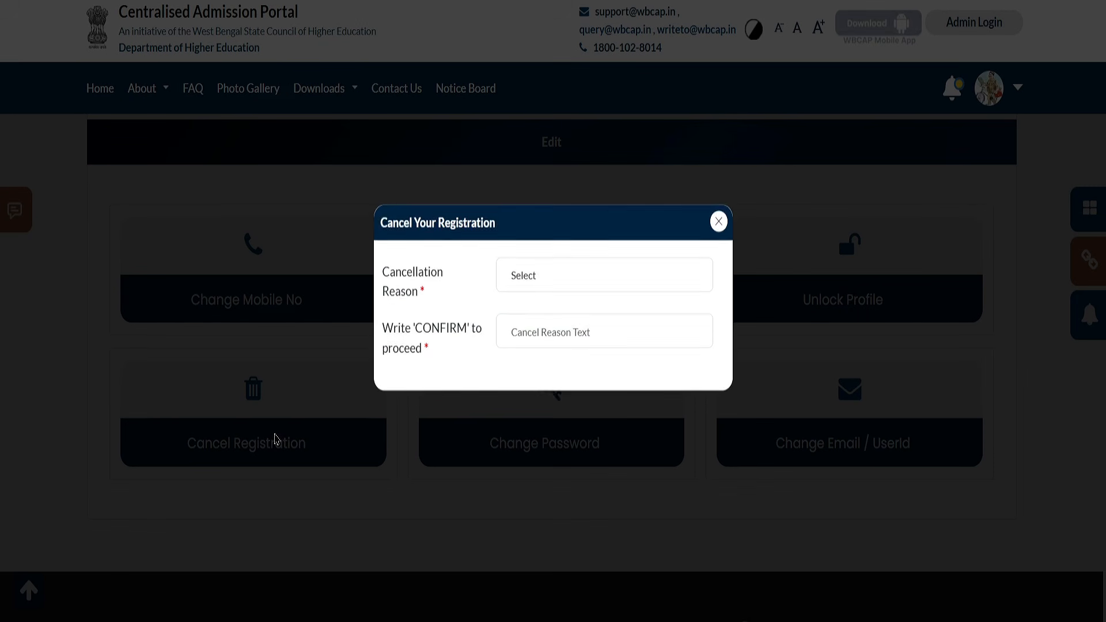
pyautogui.click(552, 292)
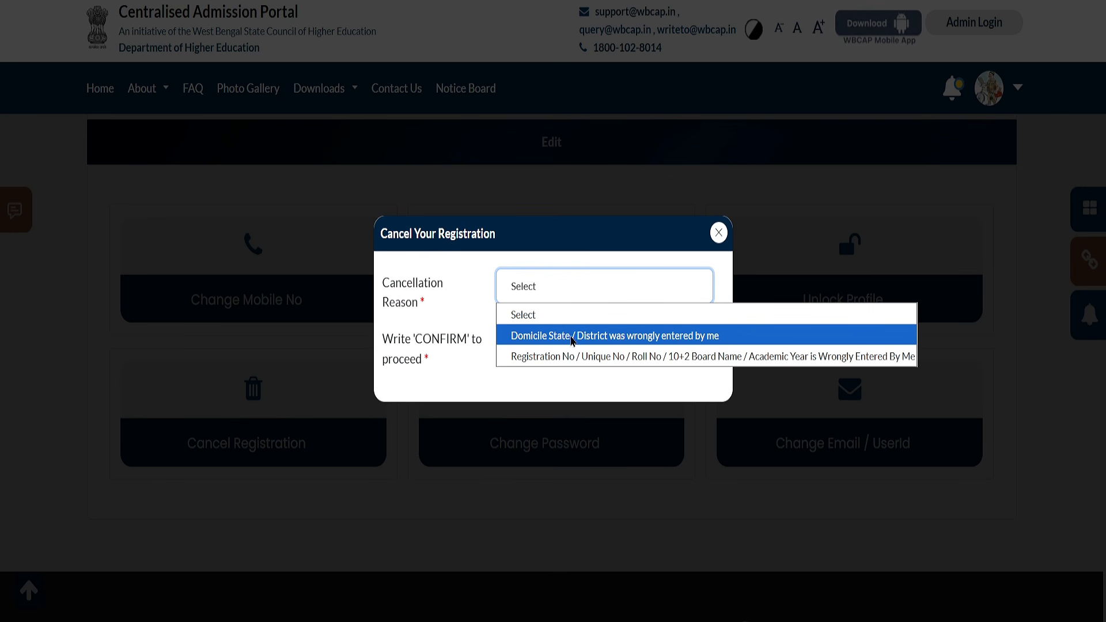
pyautogui.click(582, 353)
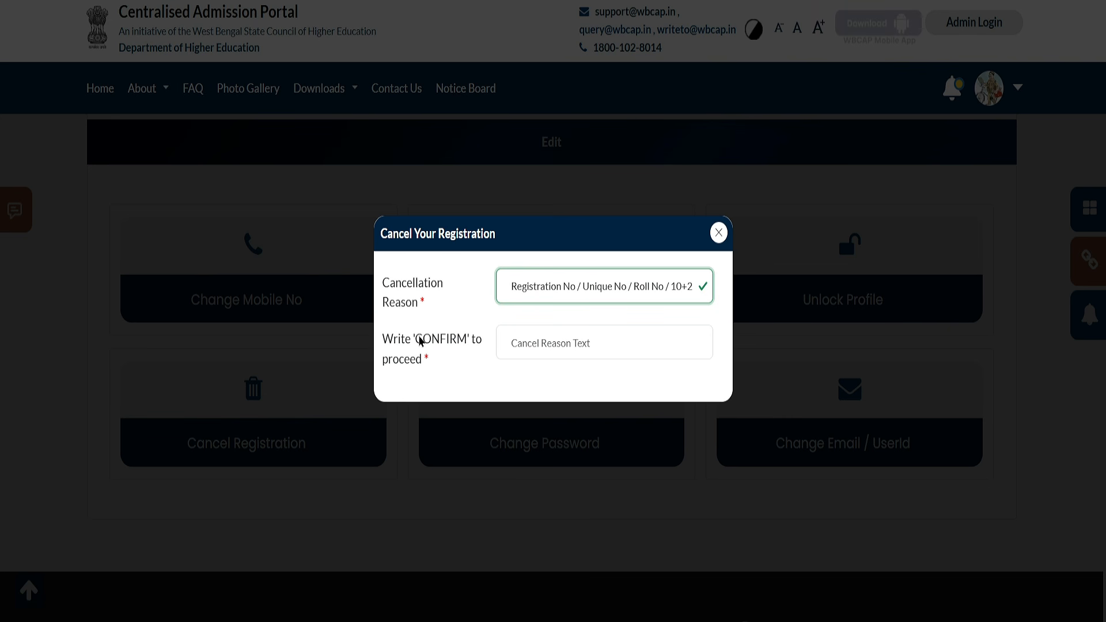
pyautogui.moveTo(420, 341); pyautogui.dragTo(467, 348)
pyautogui.hotkey('ctrl', 'c')
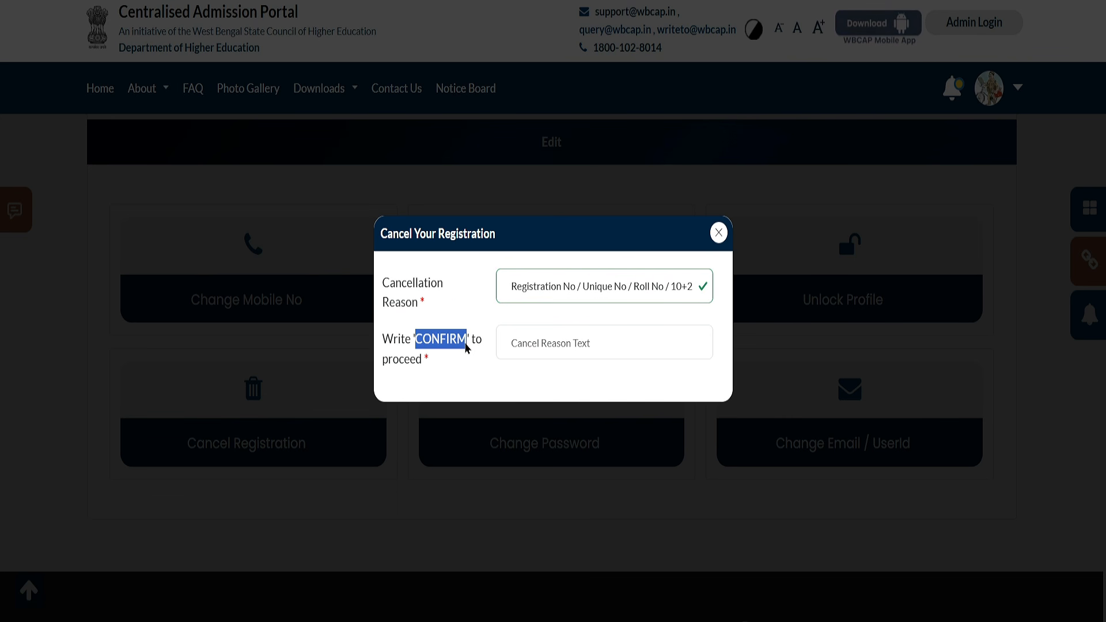
pyautogui.click(517, 344)
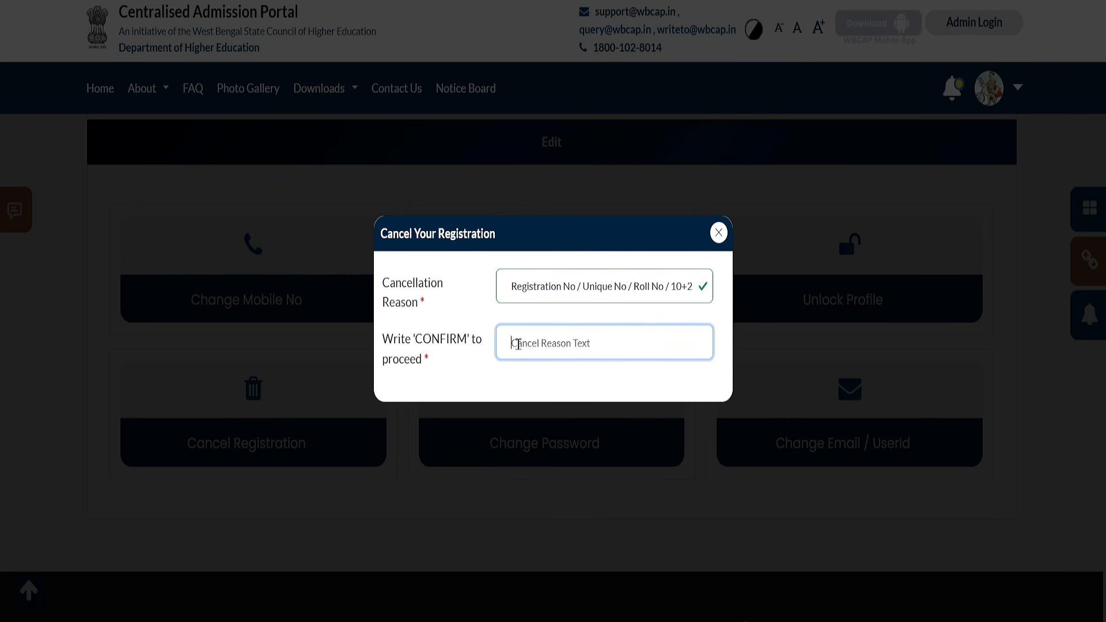
pyautogui.hotkey('ctrl', 'v')
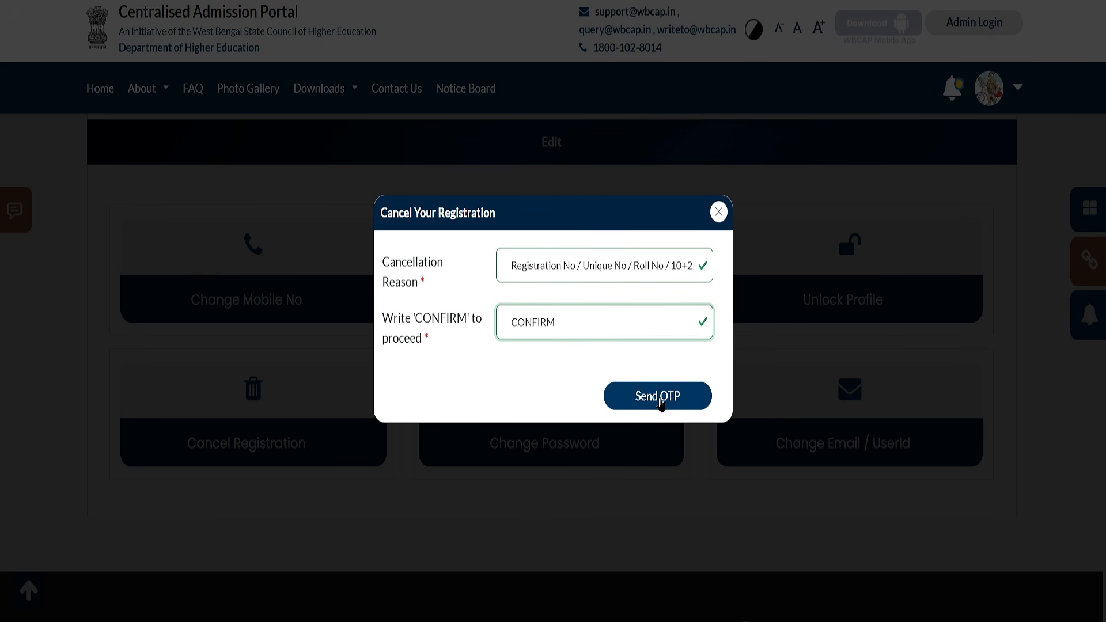
pyautogui.click(719, 213)
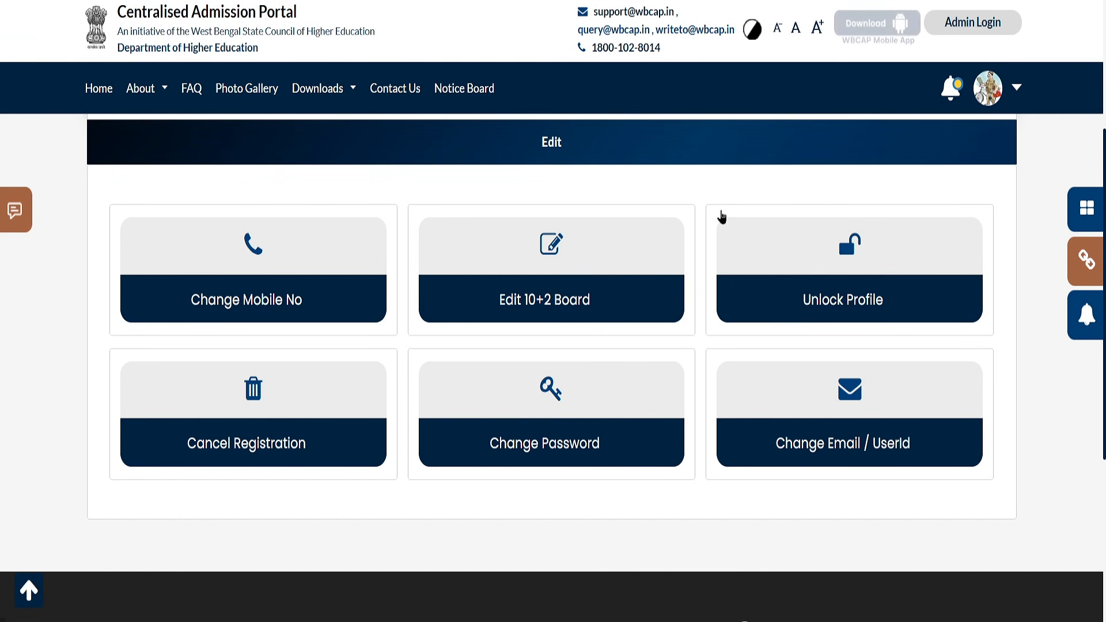